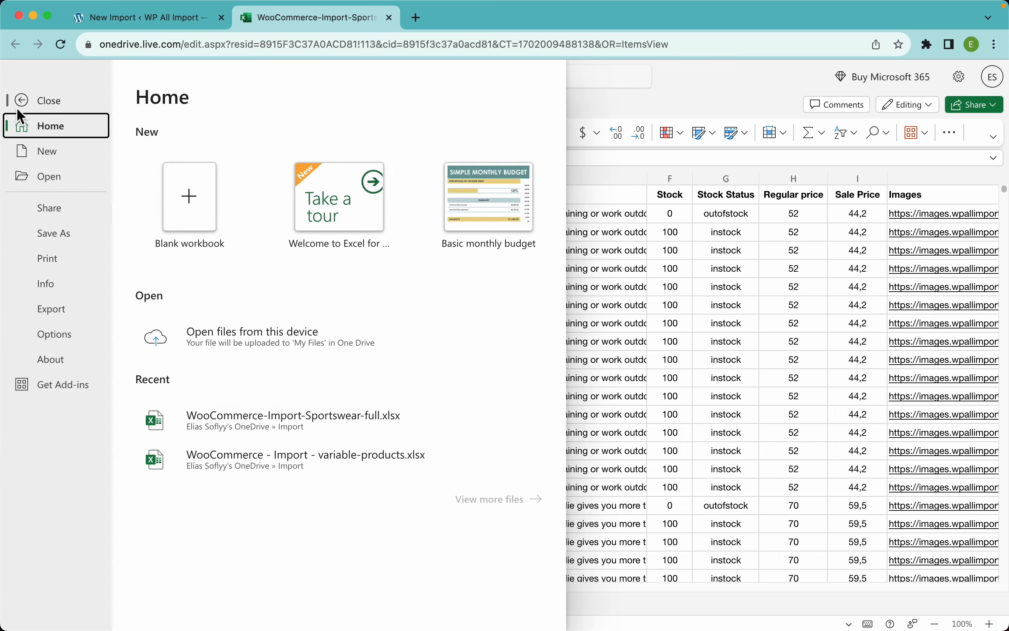
- Open the Share page of the workbook's File menu in Excel for the web
{"action": "left_click", "coordinate": [65, 210]}
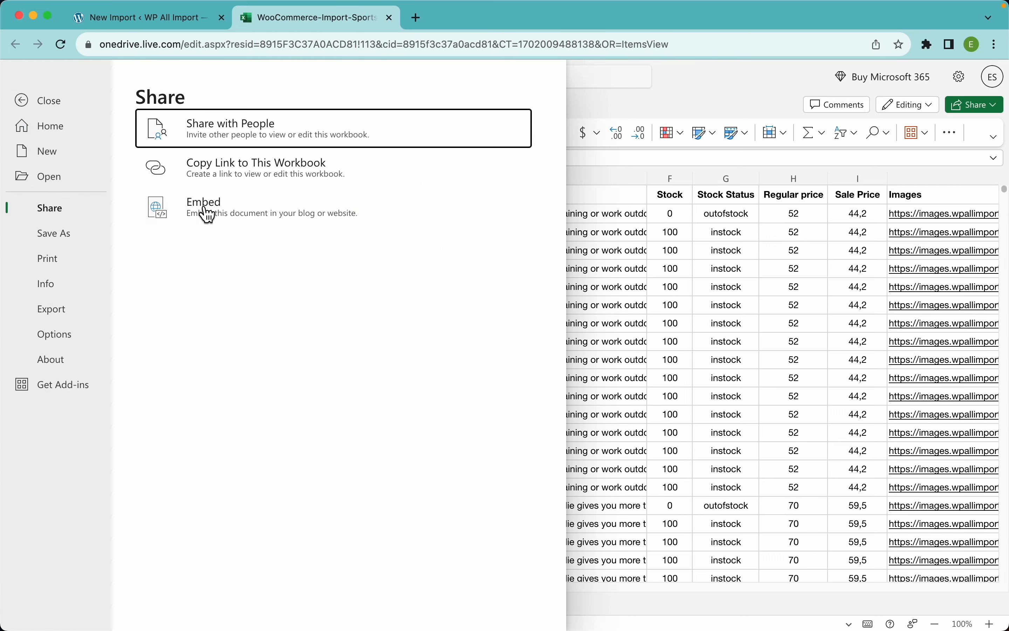
- Copy the workbook's iframe embed code from the Embed dialog and switch to TextEdit
{"action": "left_click", "coordinate": [239, 220]}
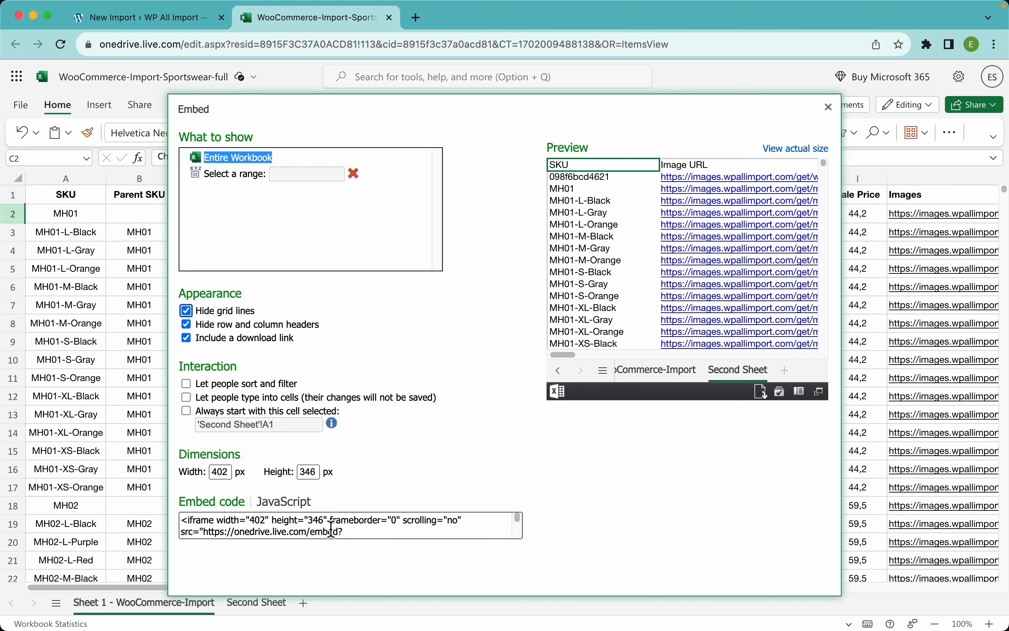
{"action": "left_click", "coordinate": [276, 531]}
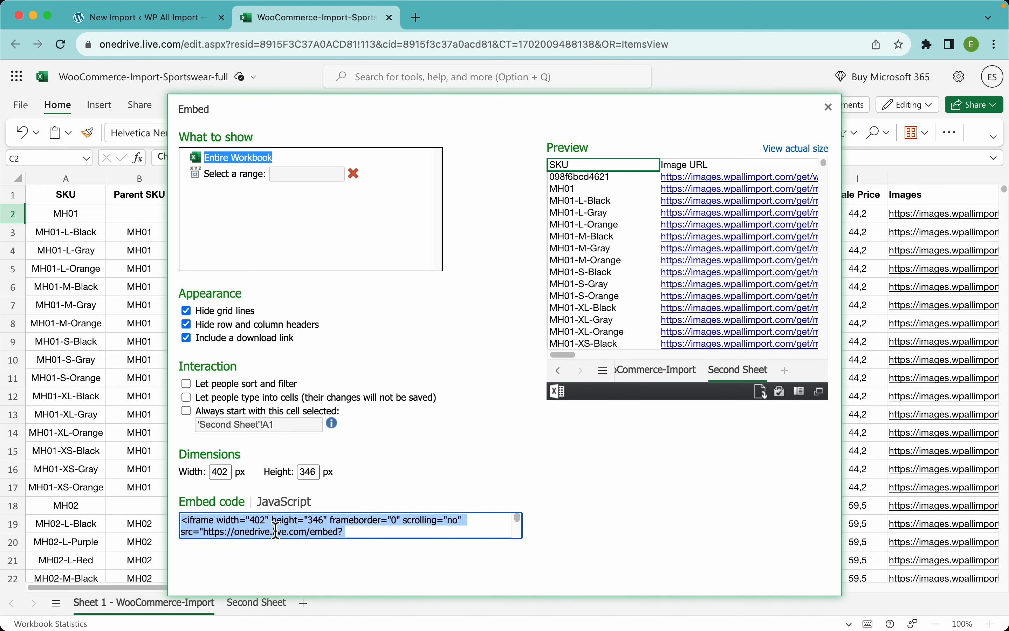
{"action": "key", "text": "super+Tab"}
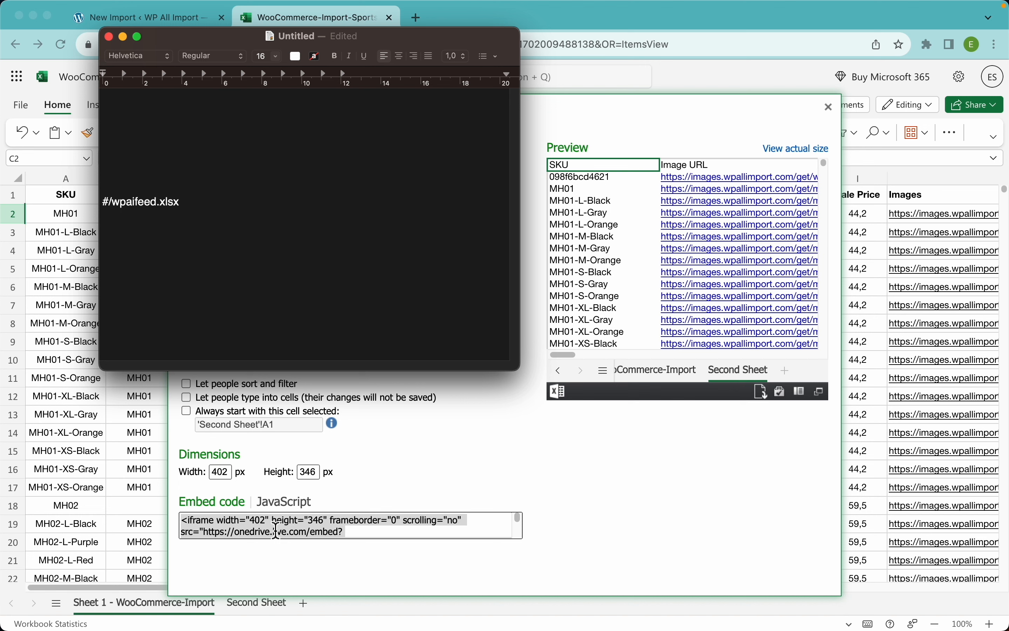
- Paste the embed code into TextEdit and copy its src address onto a new line
{"action": "type", "text": "<iframe width=\"402\" height=\"346\" frameborder=\"0\" scrolling=\"no\" src=\"https://onedrive.live.com/embed?resid=8915F3C37A0ACD81%21113&authkey=%21AJ7jLsXea8uO82E&em=2&wdAllowInteractivity=False&wdHideGridlines=True&wdHideHeaders=True&wdDownloadButton=True&wdInConfigurator=True&wdInConfigurator=True\"></iframe>"}
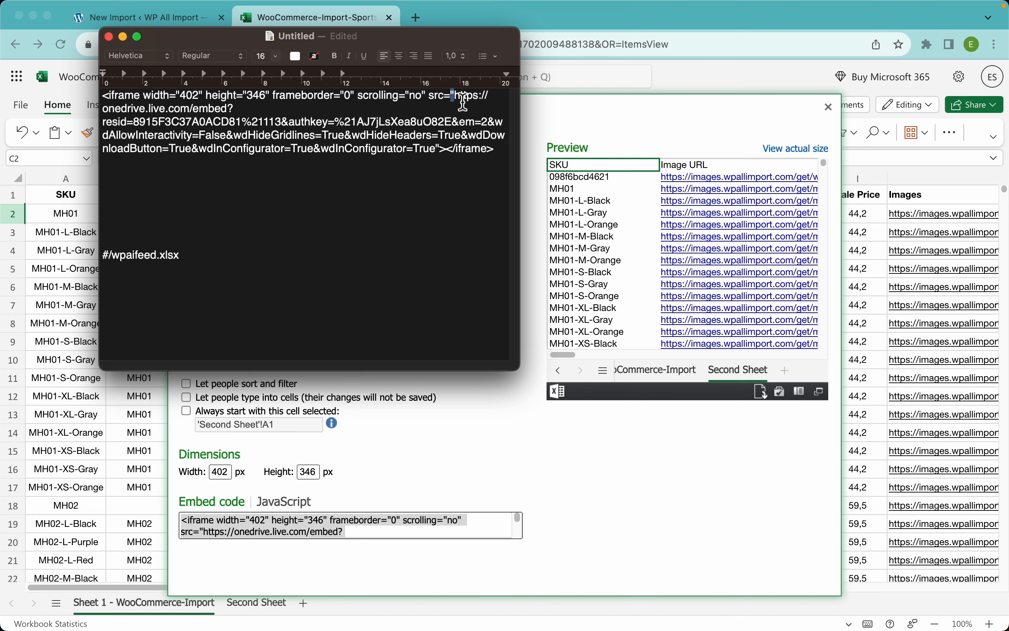
{"action": "left_click", "coordinate": [456, 100]}
{"action": "left_click_drag", "start_coordinate": [455, 100], "coordinate": [437, 153]}
{"action": "key", "text": "cmd+c"}
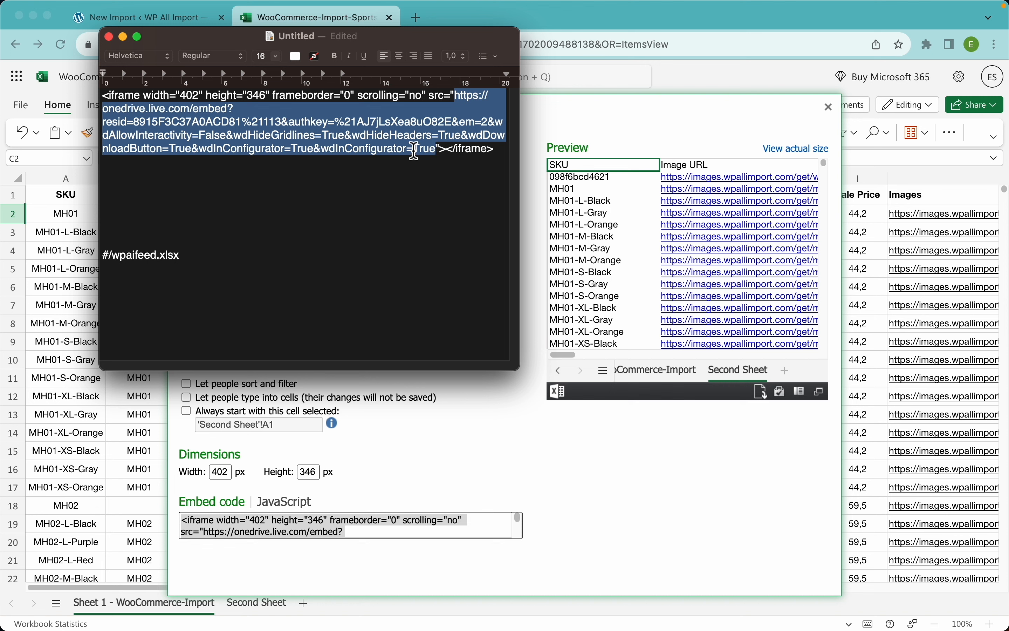
{"action": "left_click", "coordinate": [245, 202]}
{"action": "key", "text": "cmd+v"}
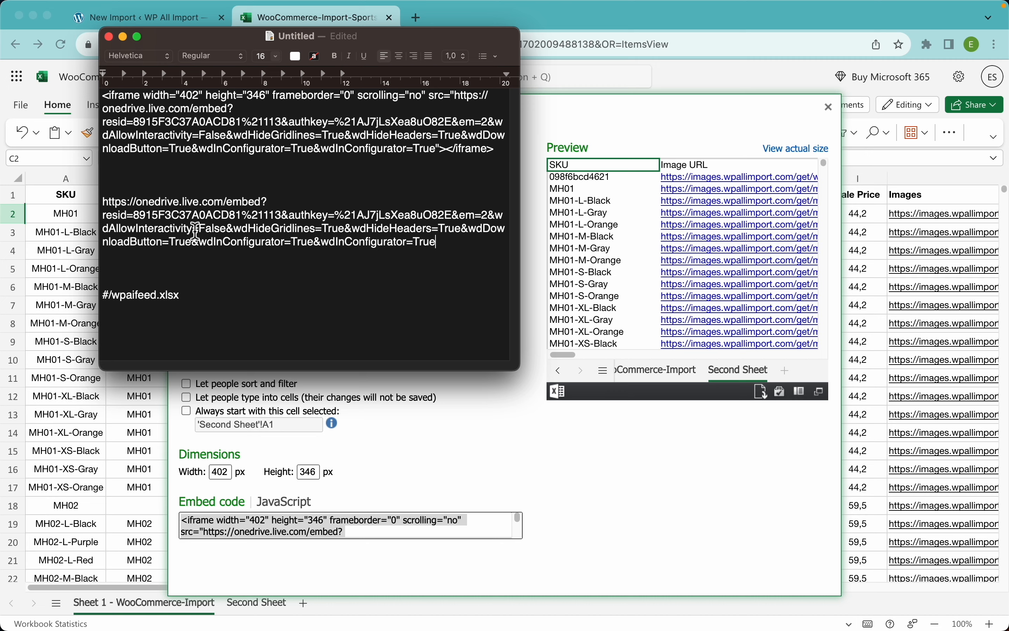
- Change 'embed' to 'download', append #/wpaifeed.xlsx, copy the link, and return to WP All Import
{"action": "scroll", "coordinate": [241, 202], "scroll_direction": "up", "scroll_amount": 5}
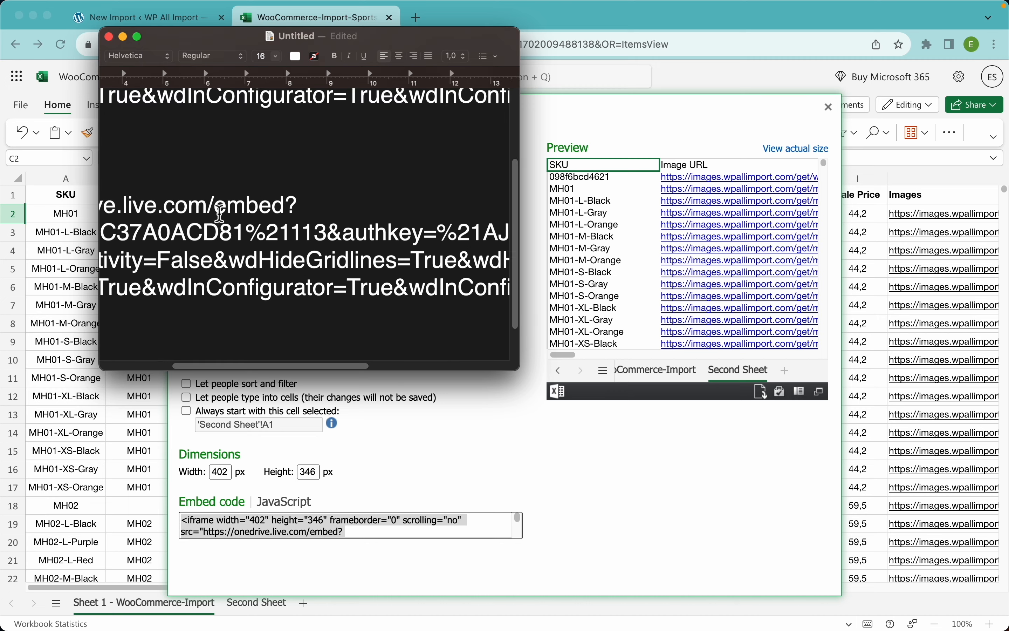
{"action": "scroll", "coordinate": [241, 208], "scroll_direction": "down", "scroll_amount": 5}
{"action": "double_click", "coordinate": [241, 203]}
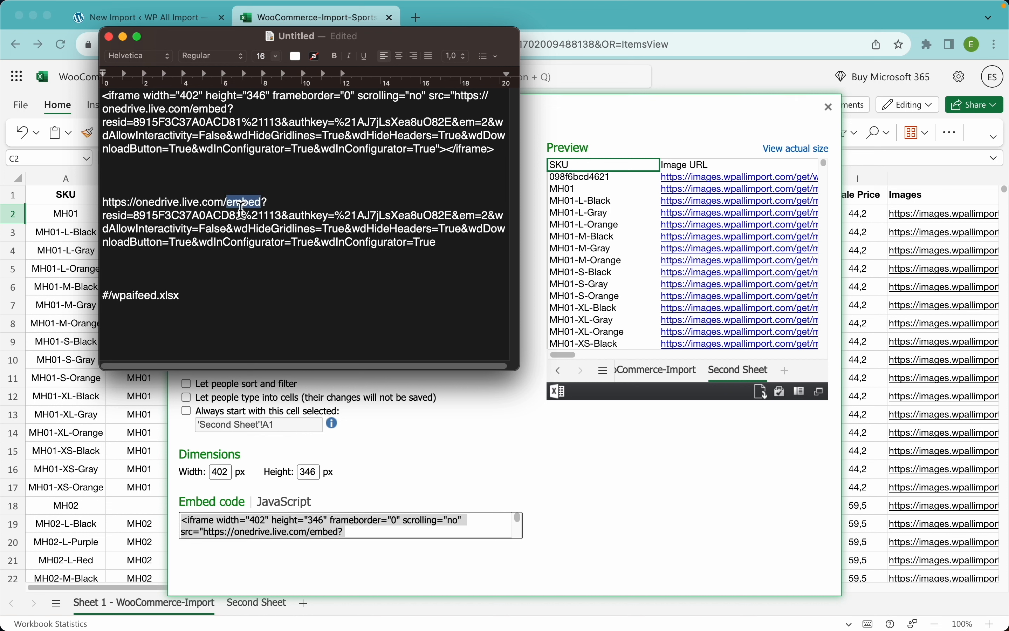
{"action": "type", "text": "downloa"}
{"action": "left_click_drag", "start_coordinate": [188, 297], "coordinate": [106, 295]}
{"action": "key", "text": "super+c"}
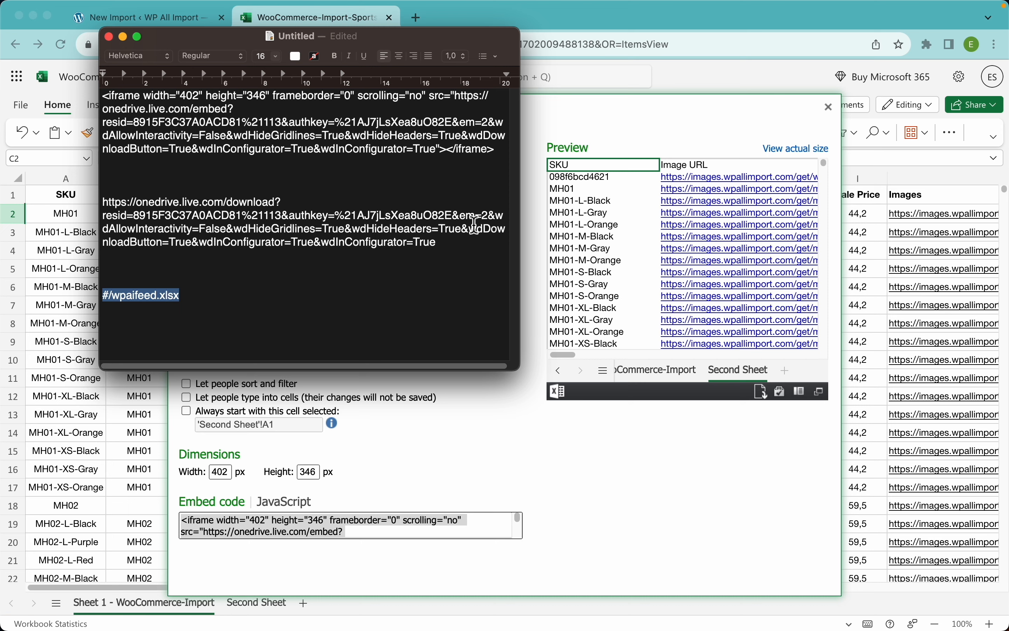
{"action": "left_click", "coordinate": [452, 247]}
{"action": "key", "text": "super+v"}
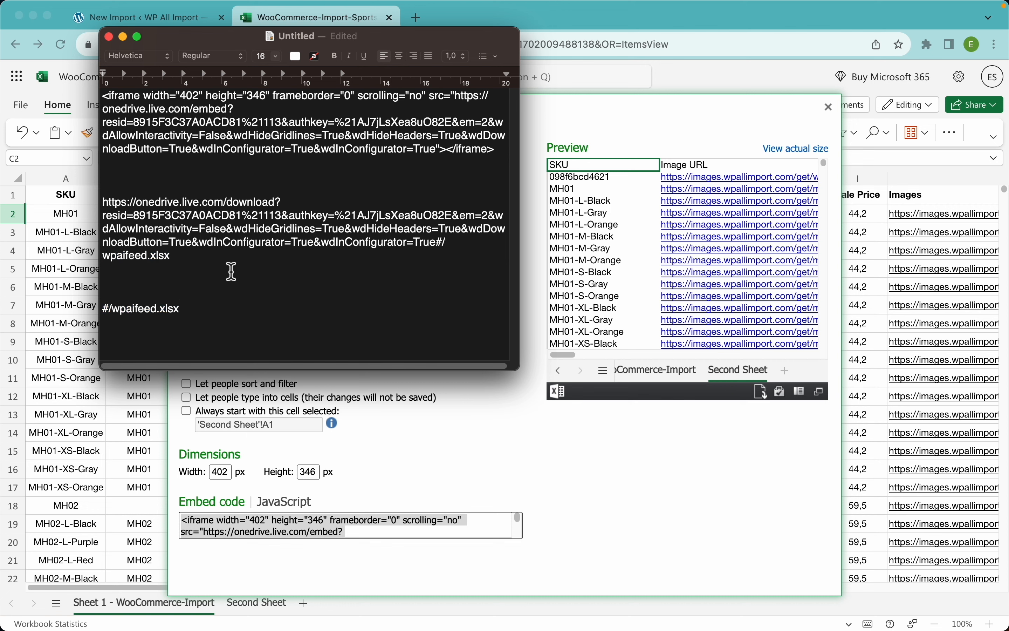
{"action": "left_click", "coordinate": [101, 207], "text": "shift"}
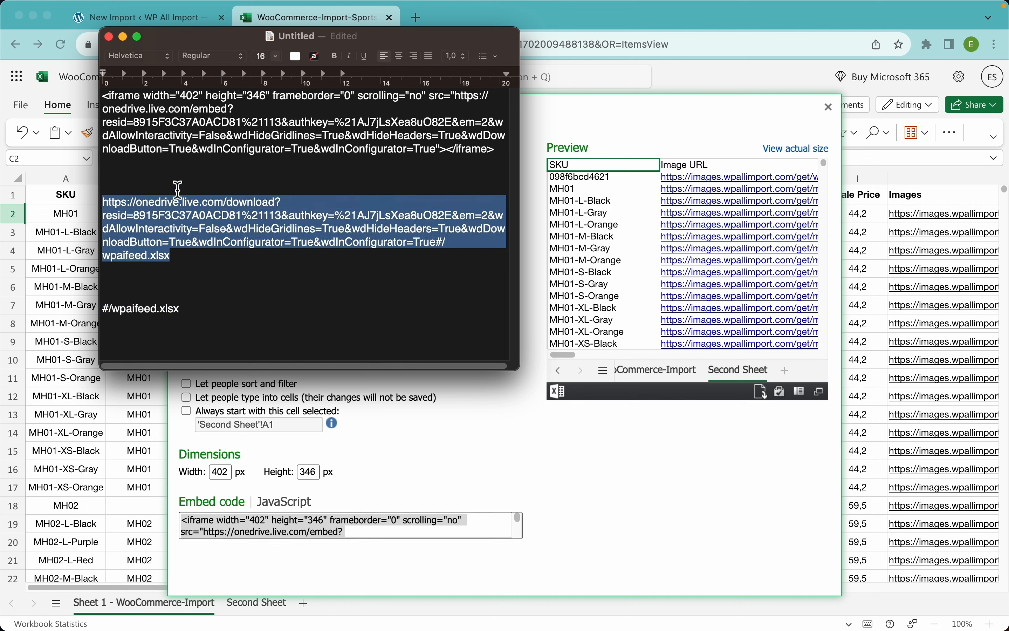
{"action": "left_click", "coordinate": [169, 21]}
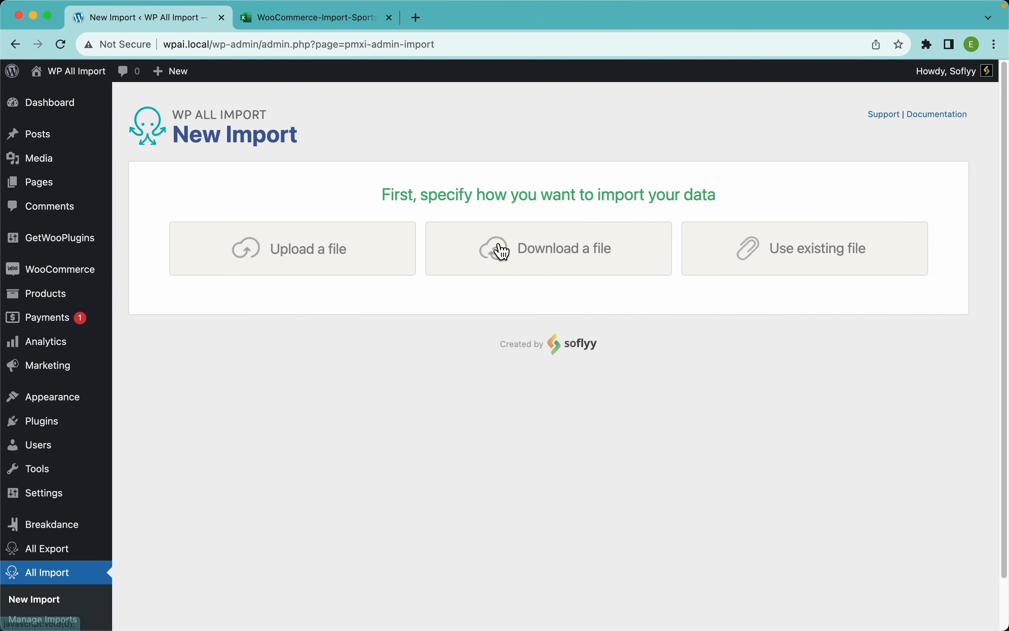
- Choose Download a file From URL, paste the OneDrive download link, and download it
{"action": "left_click", "coordinate": [554, 259]}
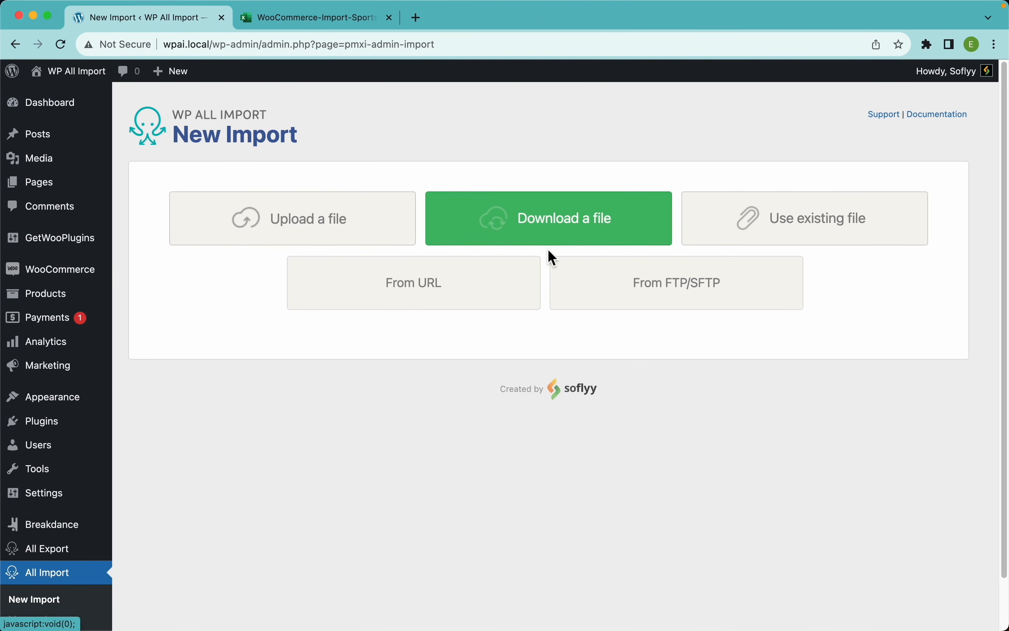
{"action": "left_click", "coordinate": [413, 283]}
{"action": "left_click", "coordinate": [424, 355]}
{"action": "key", "text": "super+v"}
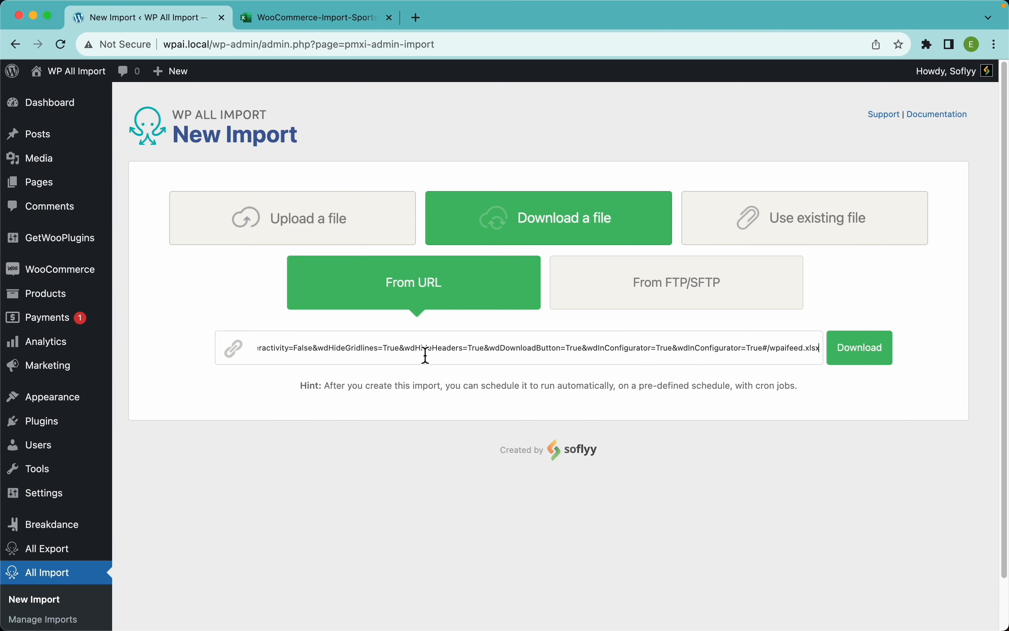
{"action": "left_click", "coordinate": [865, 359]}
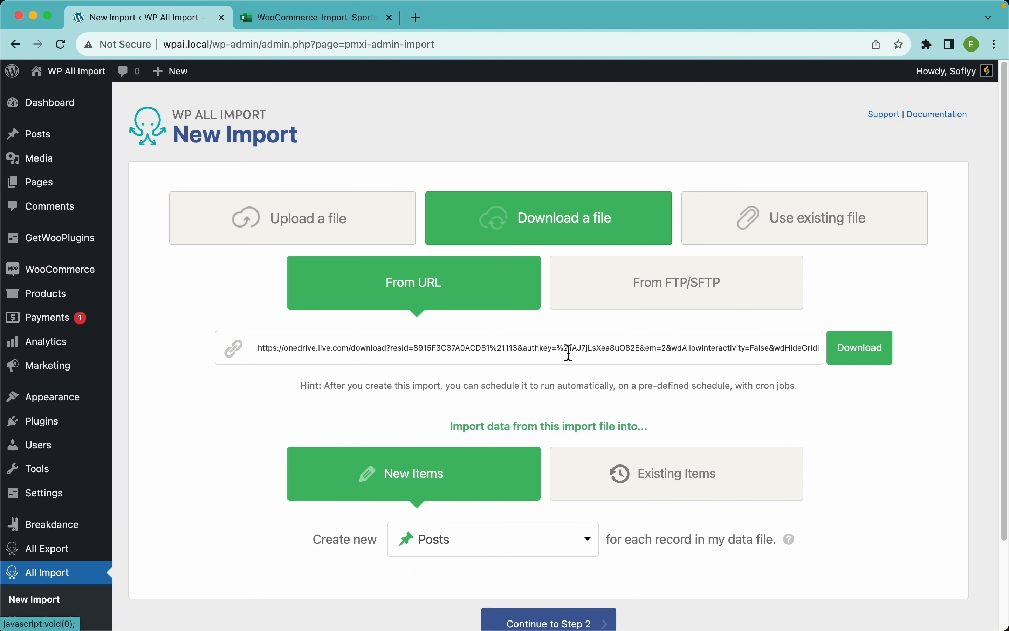
{"action": "scroll", "coordinate": [568, 388], "scroll_direction": "down", "scroll_amount": 3}
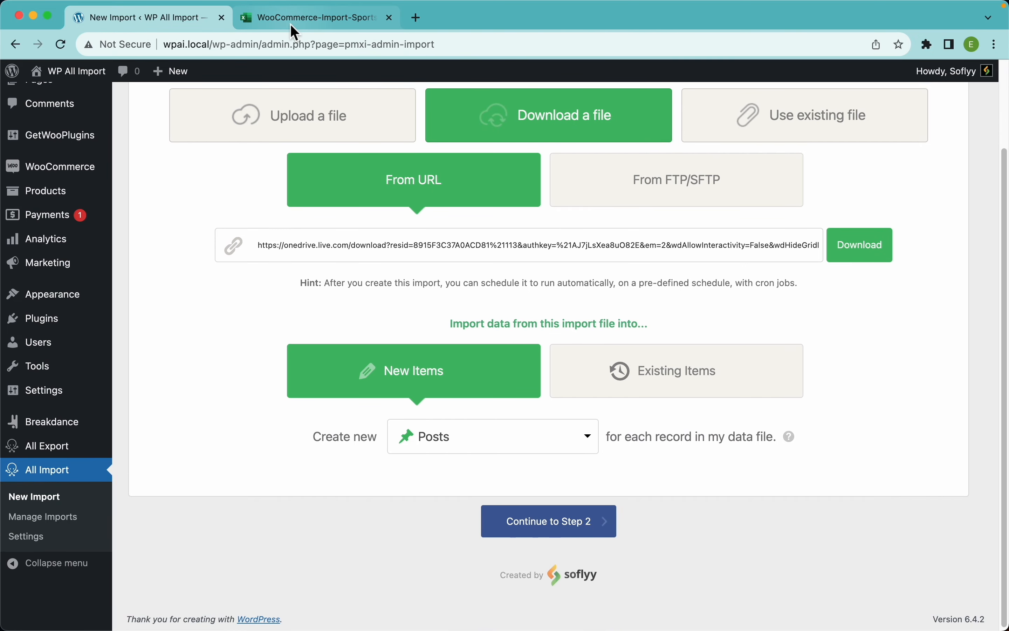
- Reselect the #/wpaifeed.xlsx part of the link in TextEdit, then go back to WP All Import
{"action": "key", "text": "super+Tab"}
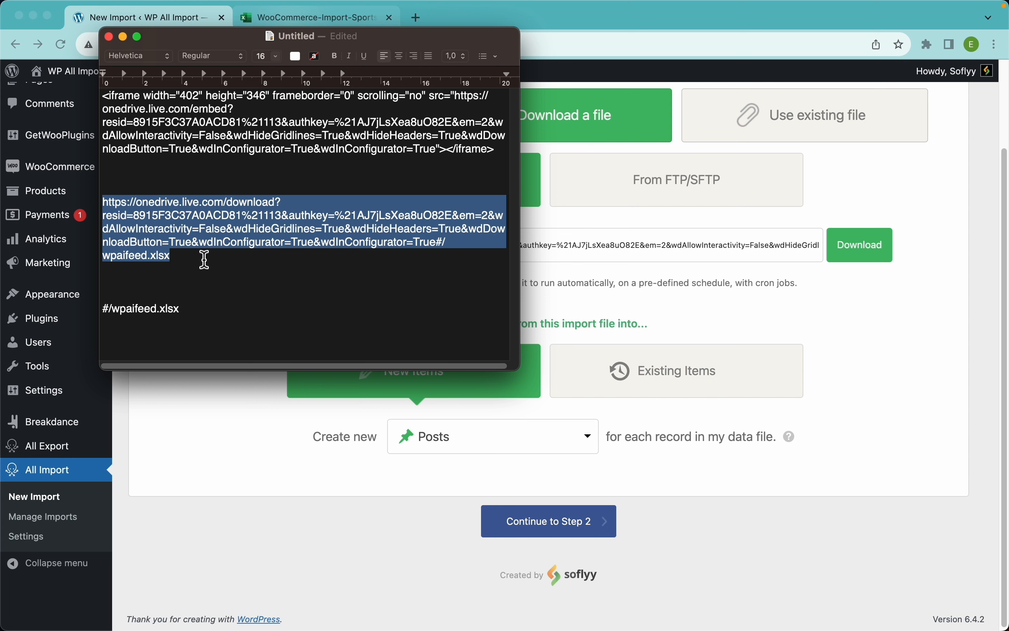
{"action": "double_click", "coordinate": [182, 263]}
{"action": "left_click_drag", "start_coordinate": [121, 262], "coordinate": [394, 256]}
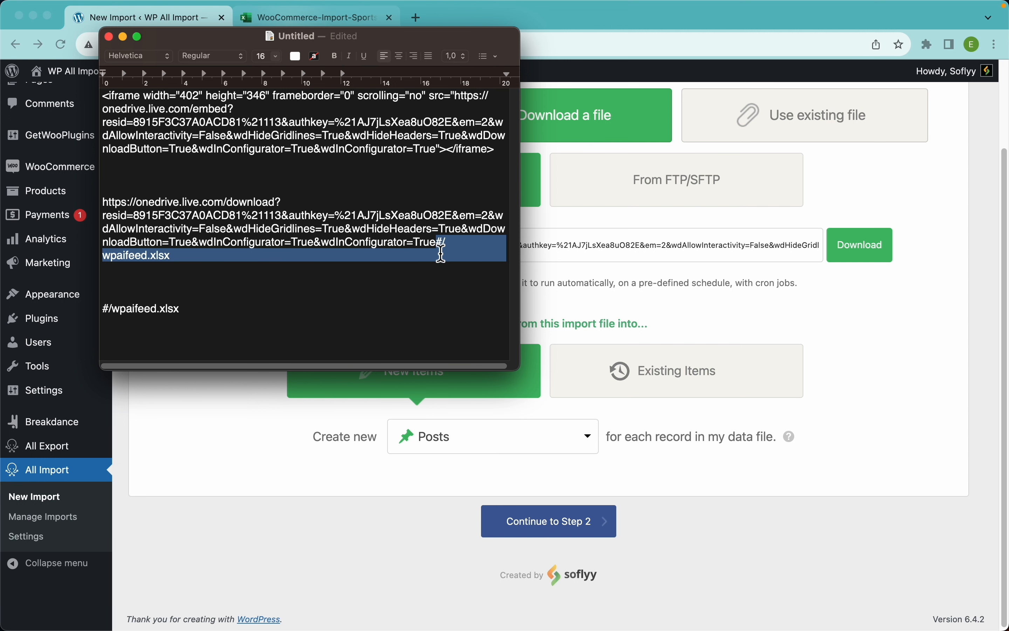
{"action": "left_click", "coordinate": [624, 298]}
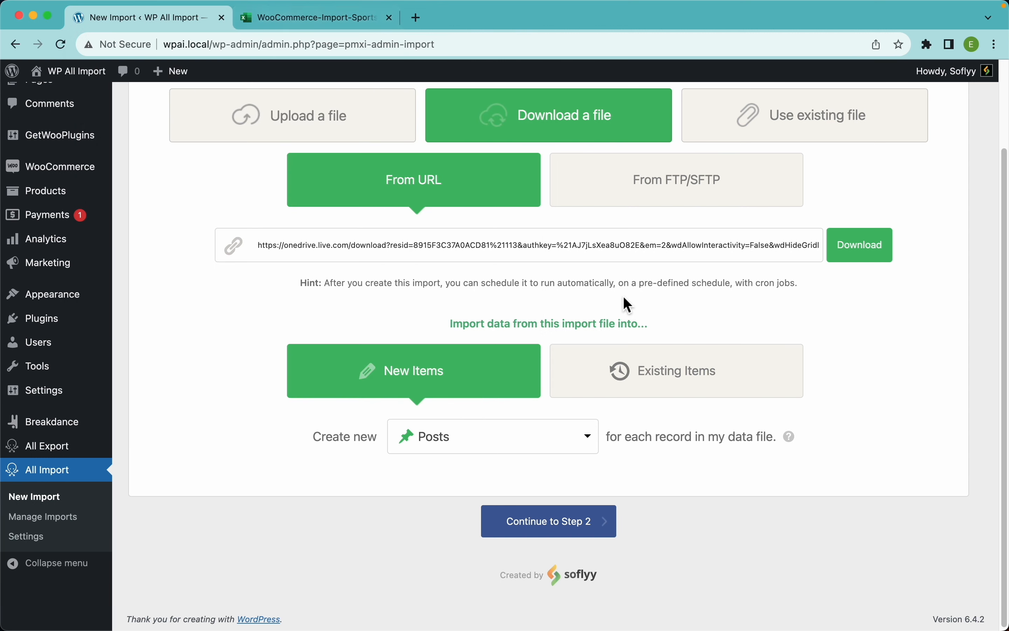
- Set the import to create new WooCommerce Products
{"action": "left_click", "coordinate": [509, 426]}
{"action": "scroll", "coordinate": [501, 492], "scroll_direction": "down", "scroll_amount": 5}
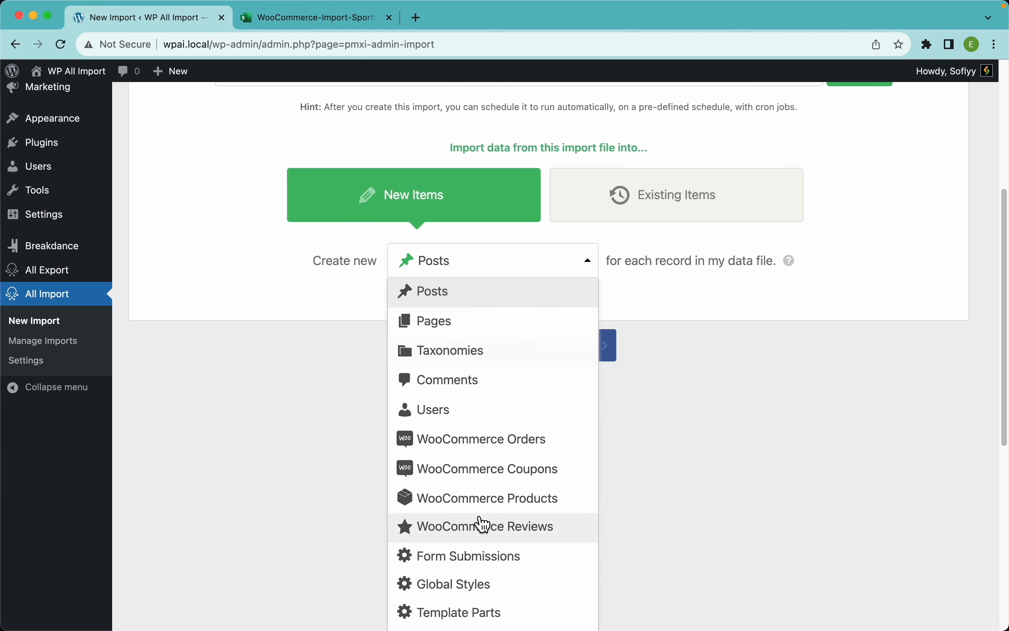
{"action": "left_click", "coordinate": [510, 511]}
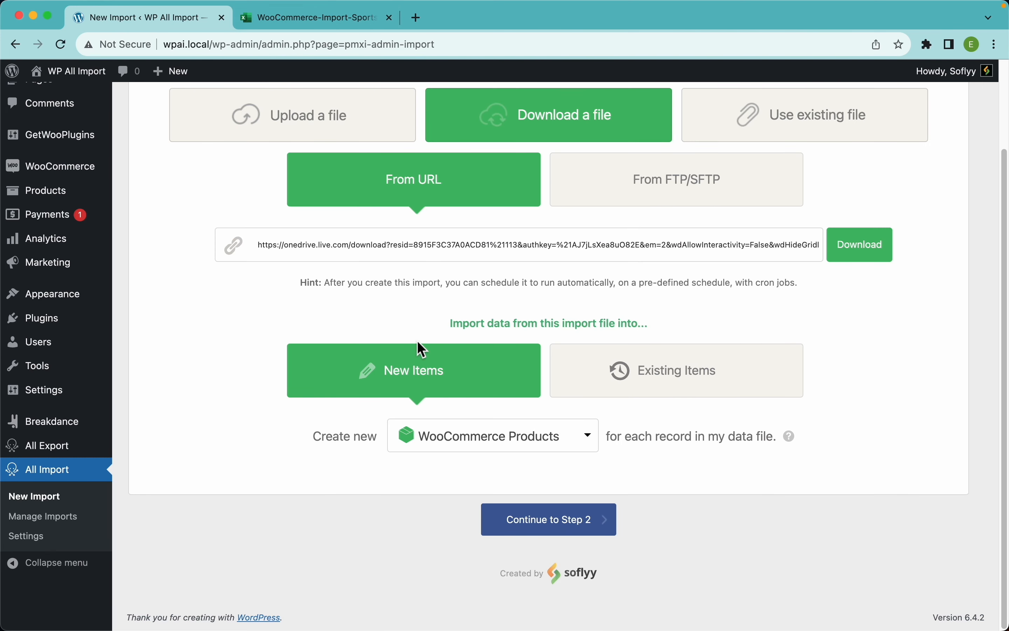
- Open the store's Products list in a new tab to check existing products
{"action": "right_click", "coordinate": [55, 192]}
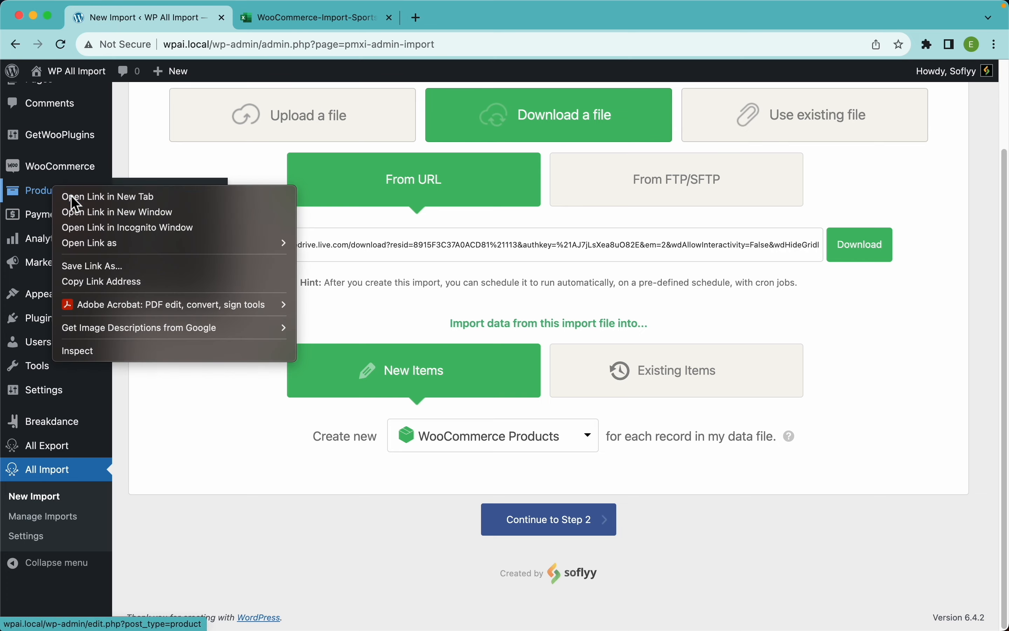
{"action": "left_click", "coordinate": [70, 195]}
{"action": "left_click", "coordinate": [309, 19]}
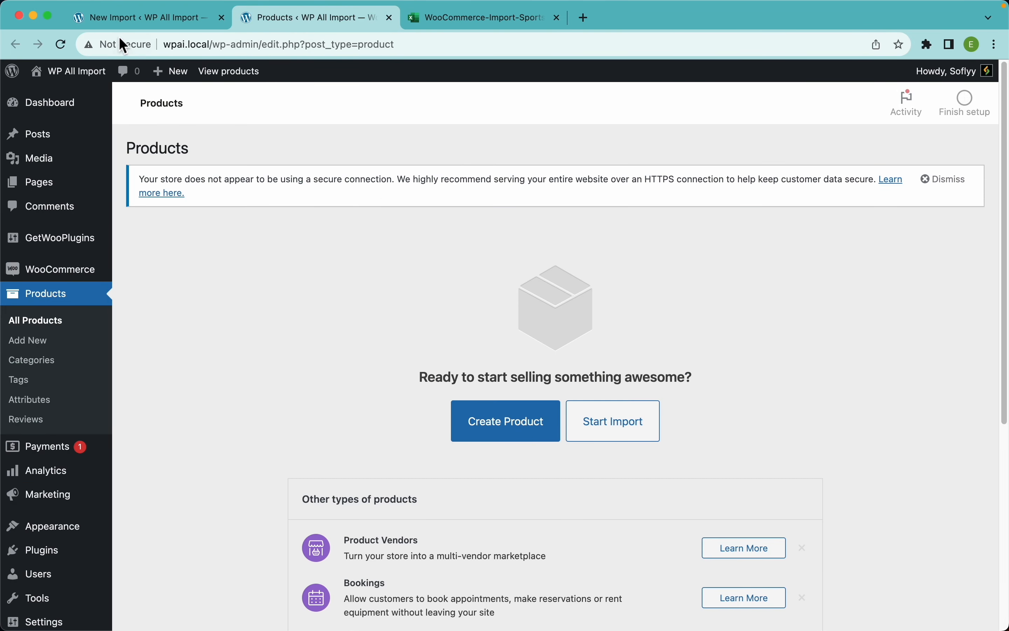
{"action": "left_click", "coordinate": [140, 21]}
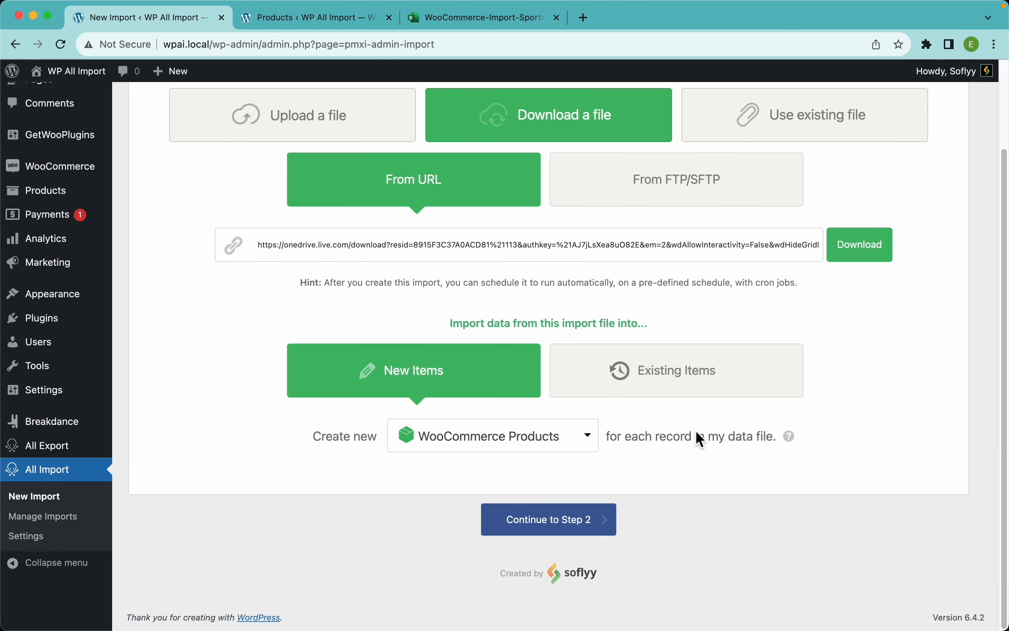
- Keep New Items selected and continue to Step 2
{"action": "left_click", "coordinate": [684, 383]}
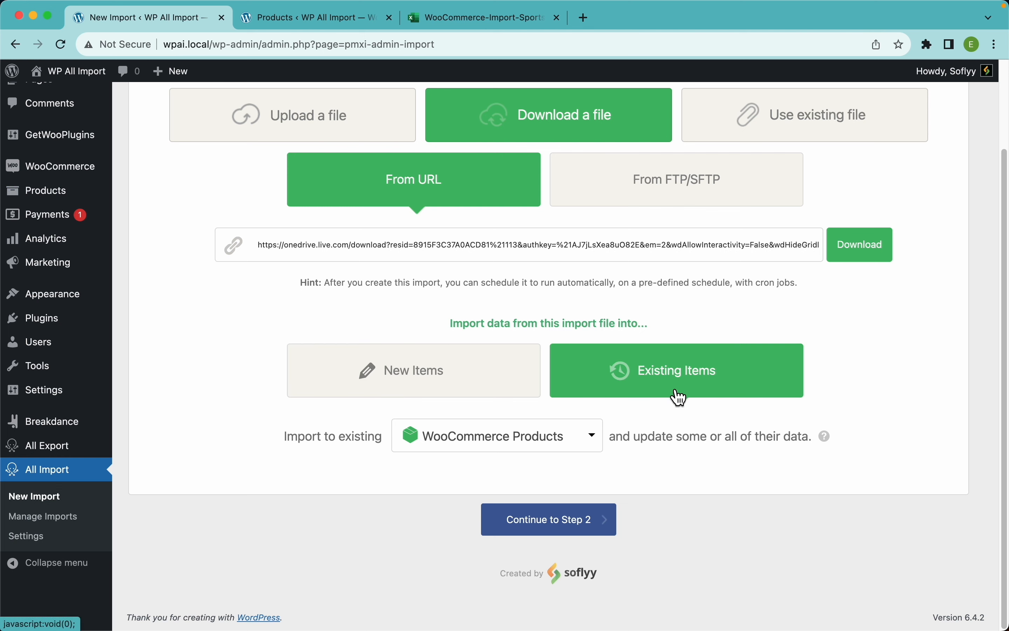
{"action": "left_click", "coordinate": [448, 369]}
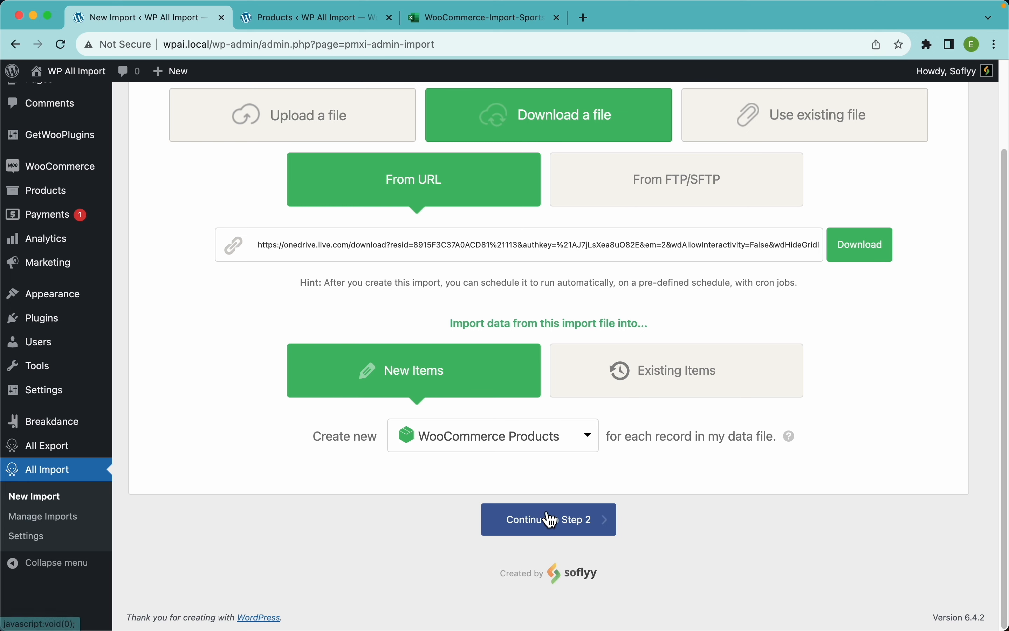
{"action": "left_click", "coordinate": [594, 532]}
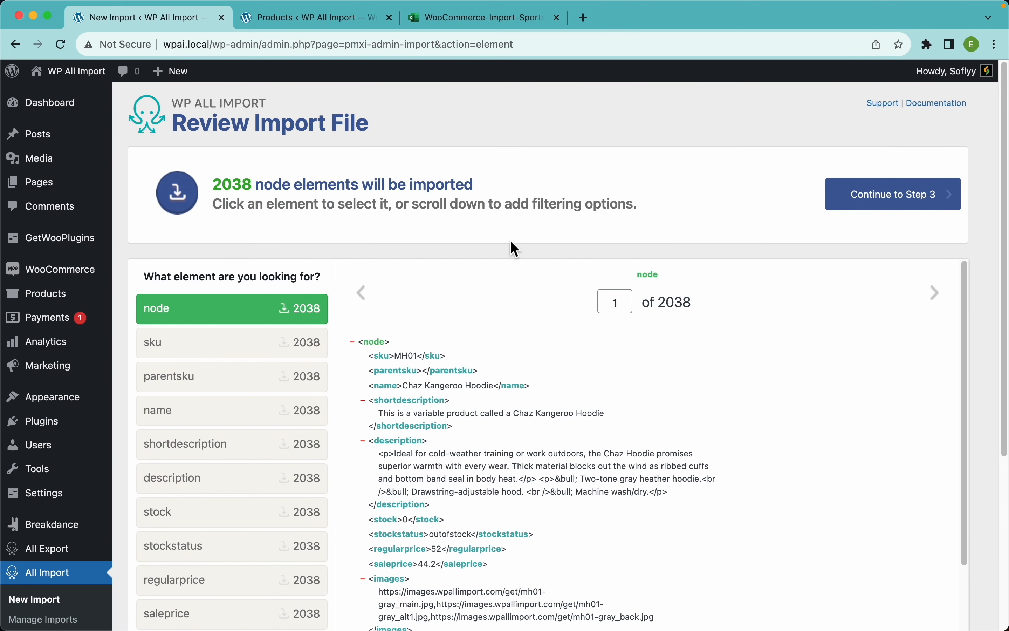
- Check the 2038 record count and move the spreadsheet tab to second position
{"action": "scroll", "coordinate": [582, 184], "scroll_direction": "down", "scroll_amount": 1}
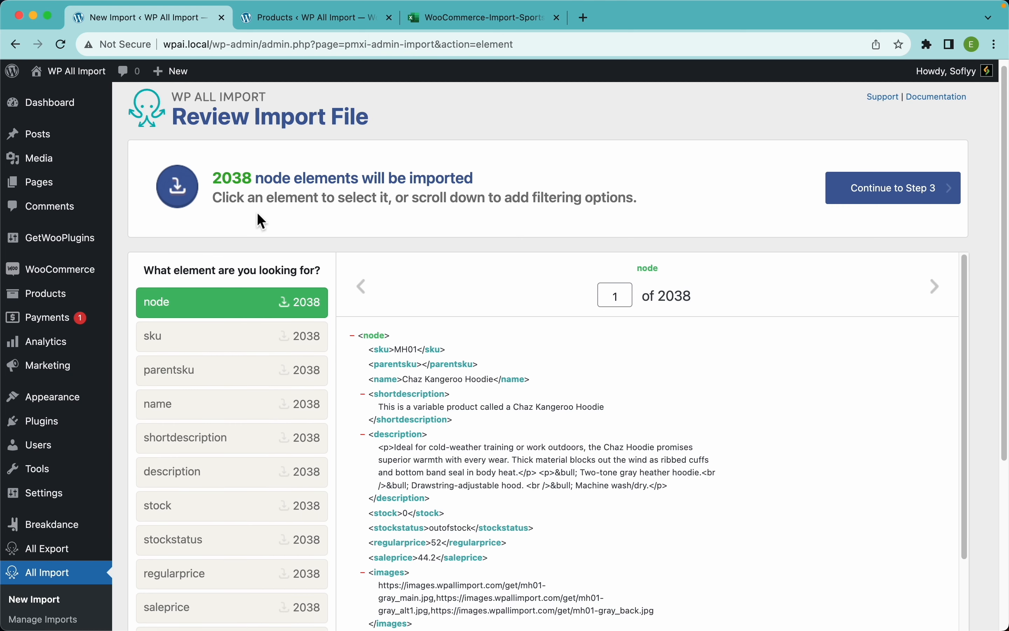
{"action": "double_click", "coordinate": [238, 182]}
{"action": "left_click_drag", "start_coordinate": [477, 20], "coordinate": [306, 12]}
- Close the Embed dialog, select the SKU column to compare counts, and return to the import review
{"action": "left_click", "coordinate": [828, 108]}
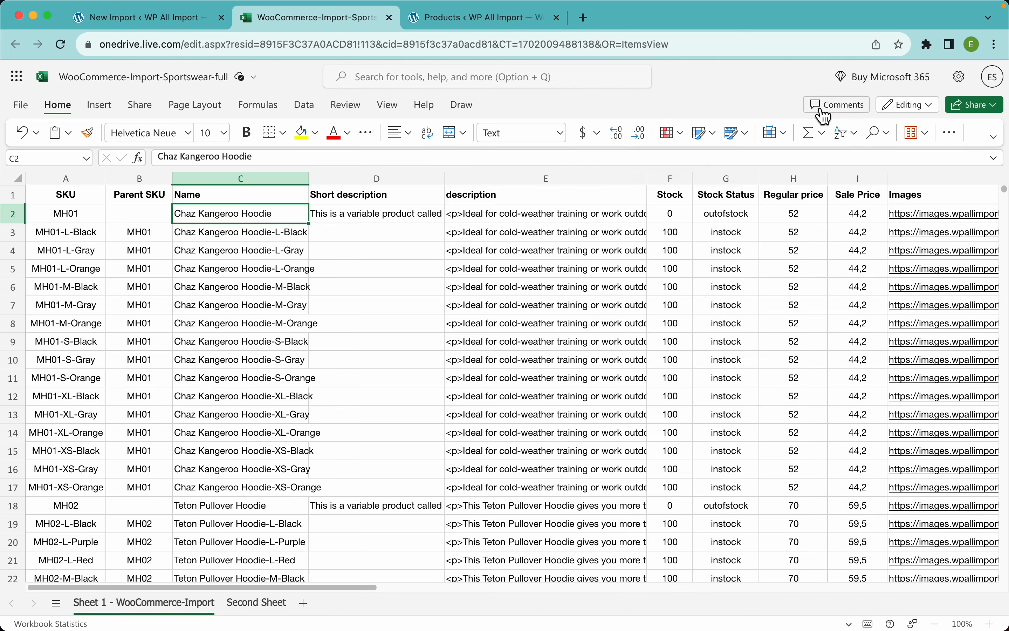
{"action": "left_click", "coordinate": [67, 179]}
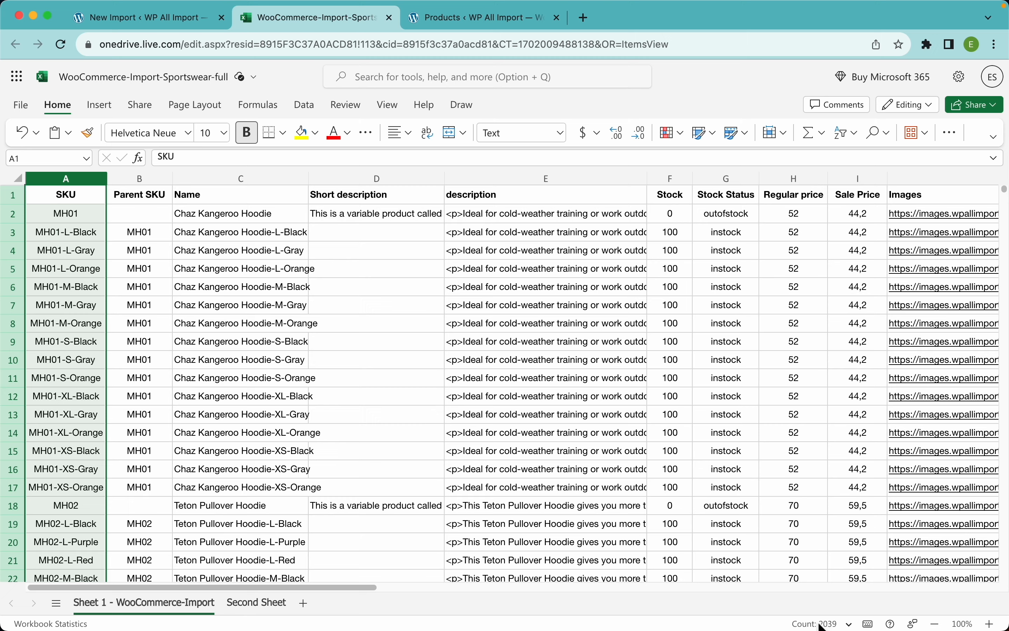
{"action": "left_click", "coordinate": [171, 18]}
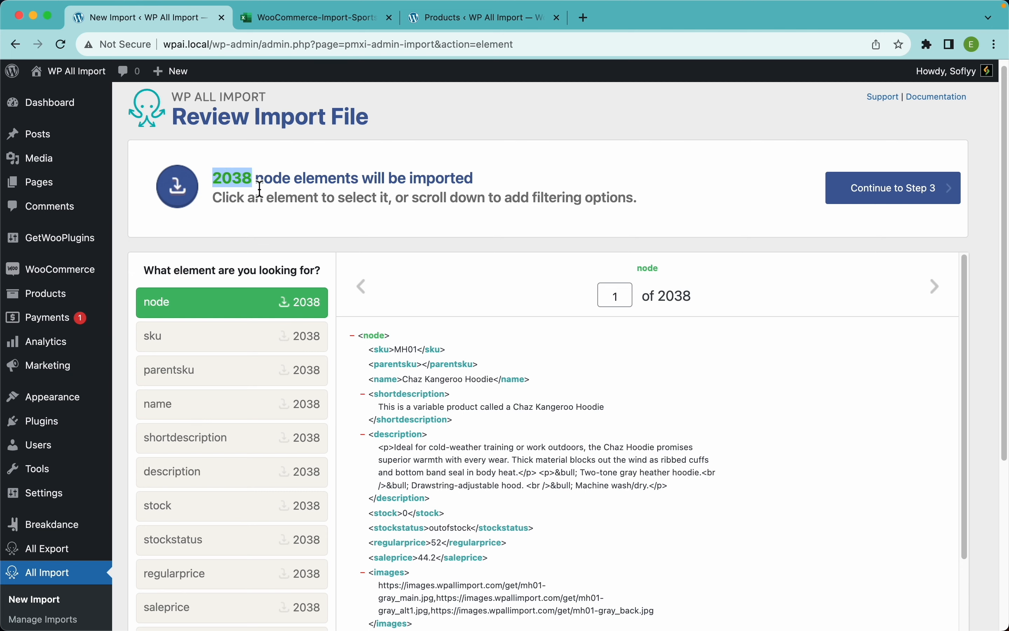
- Read through the first record's XML fields, then switch to the sportswear spreadsheet
{"action": "scroll", "coordinate": [988, 322], "scroll_direction": "down", "scroll_amount": 6}
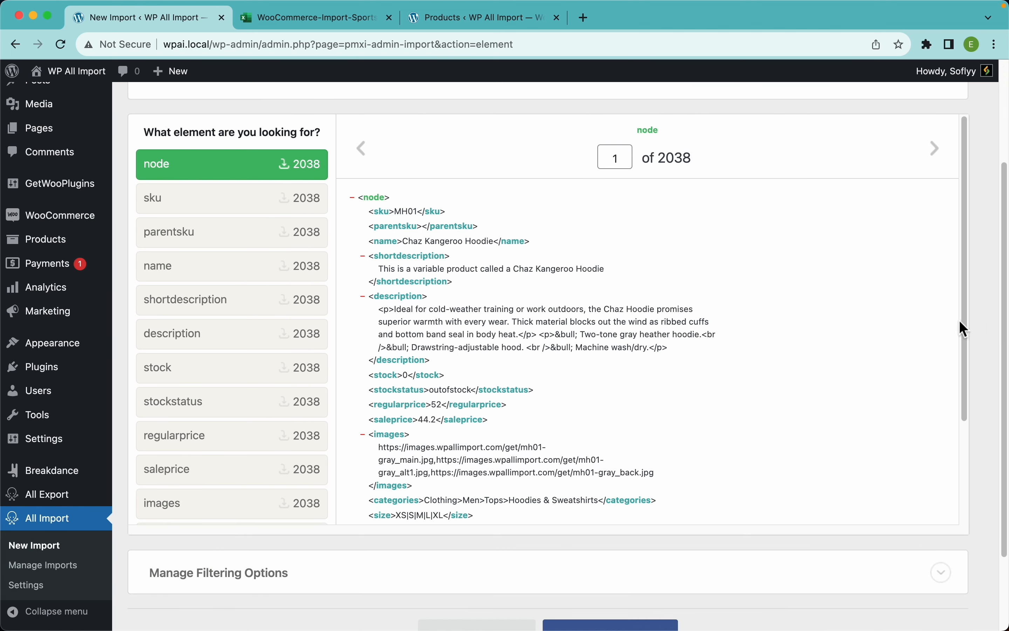
{"action": "scroll", "coordinate": [730, 360], "scroll_direction": "up", "scroll_amount": 2}
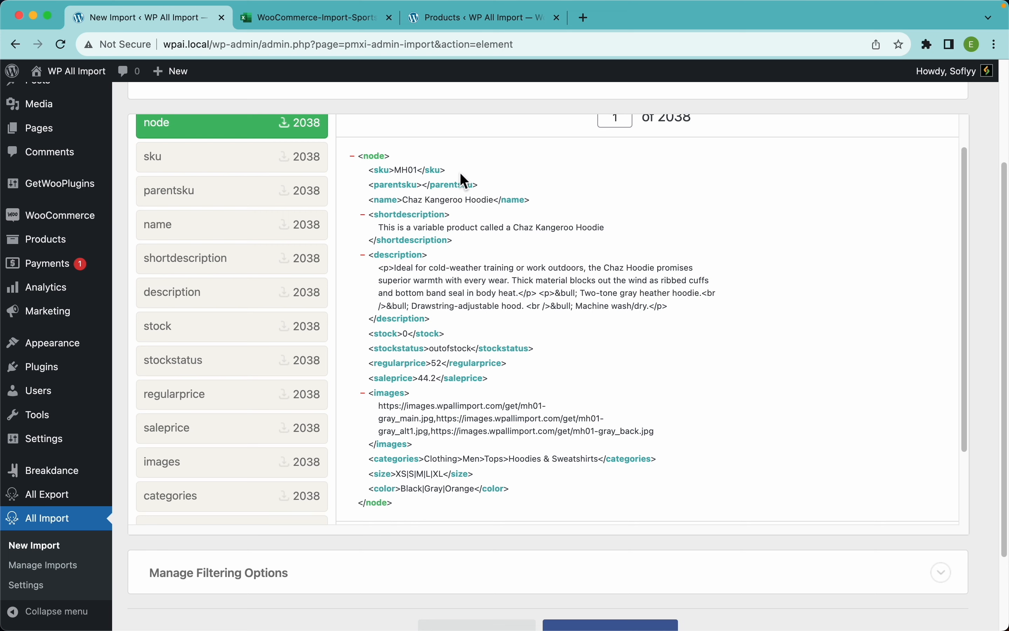
{"action": "left_click", "coordinate": [316, 23]}
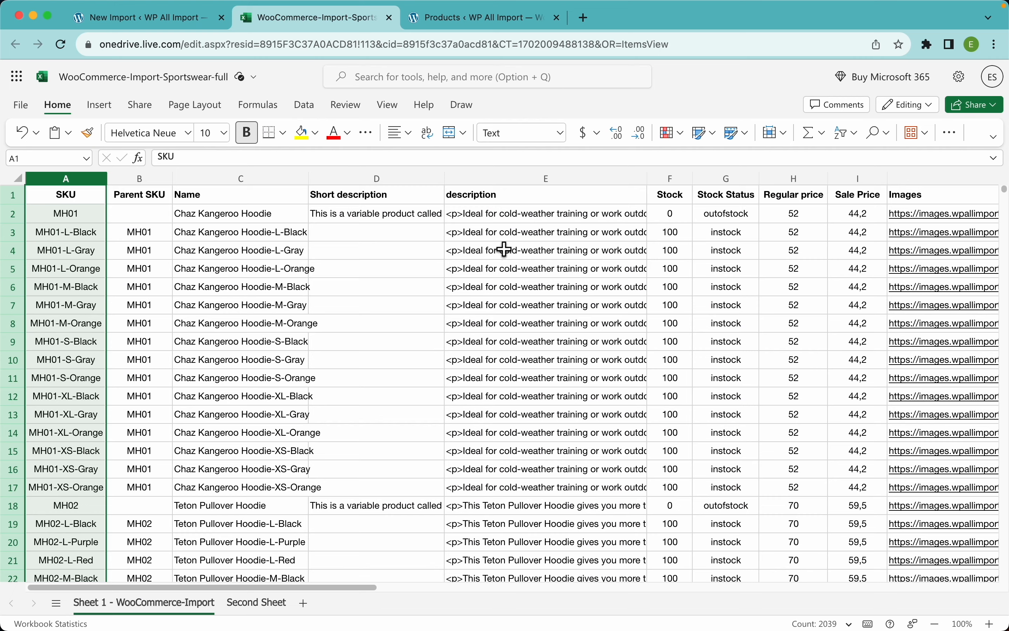
- Review the Size and Color columns and the 44,2 sale price in cell I3
{"action": "scroll", "coordinate": [564, 233], "scroll_direction": "right", "scroll_amount": 3}
{"action": "scroll", "coordinate": [564, 233], "scroll_direction": "right", "scroll_amount": 5}
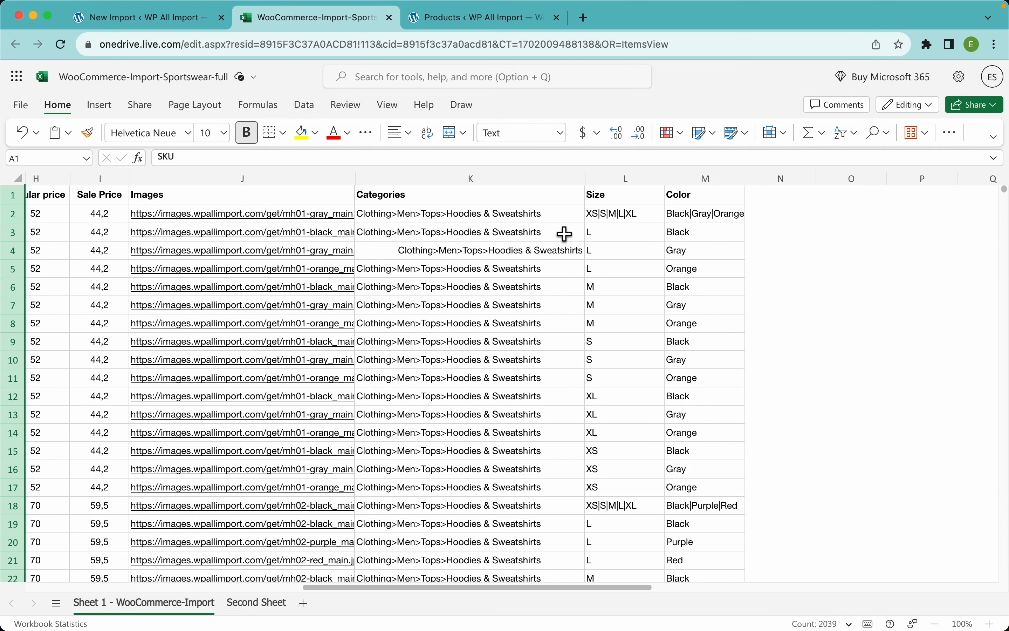
{"action": "scroll", "coordinate": [564, 232], "scroll_direction": "left", "scroll_amount": 10}
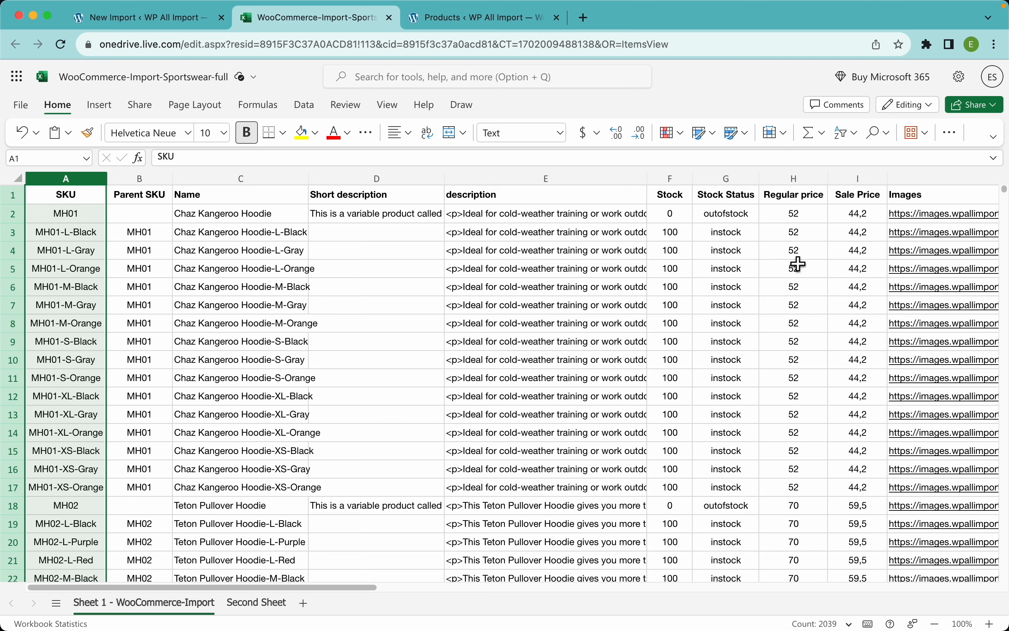
{"action": "left_click", "coordinate": [855, 235]}
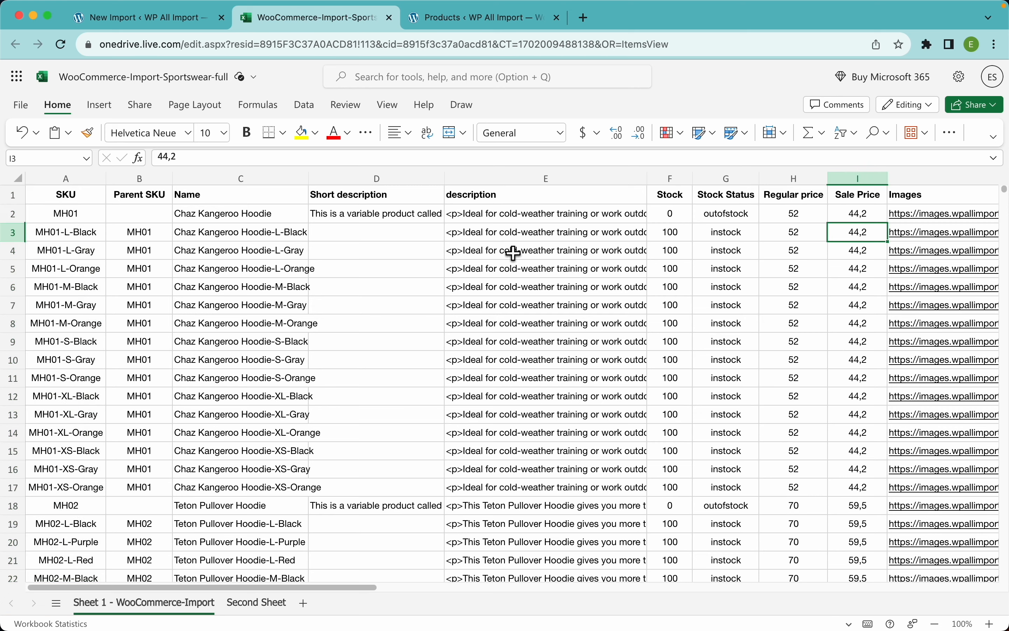
- Go back to the Review Import File page and proceed to Step 3's Drag & Drop template
{"action": "left_click", "coordinate": [159, 25]}
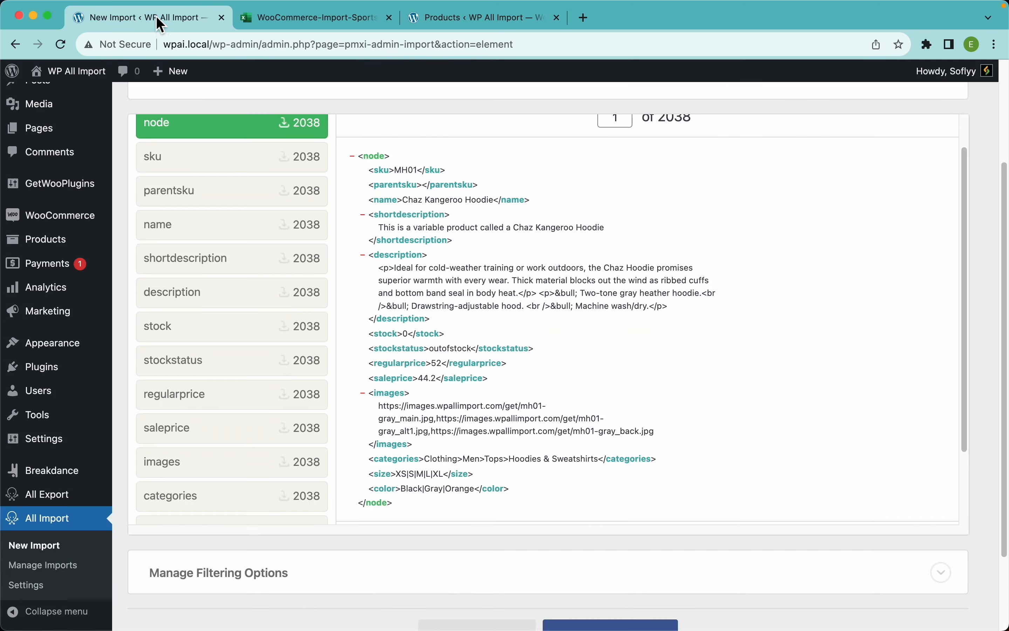
{"action": "scroll", "coordinate": [484, 330], "scroll_direction": "up", "scroll_amount": 5}
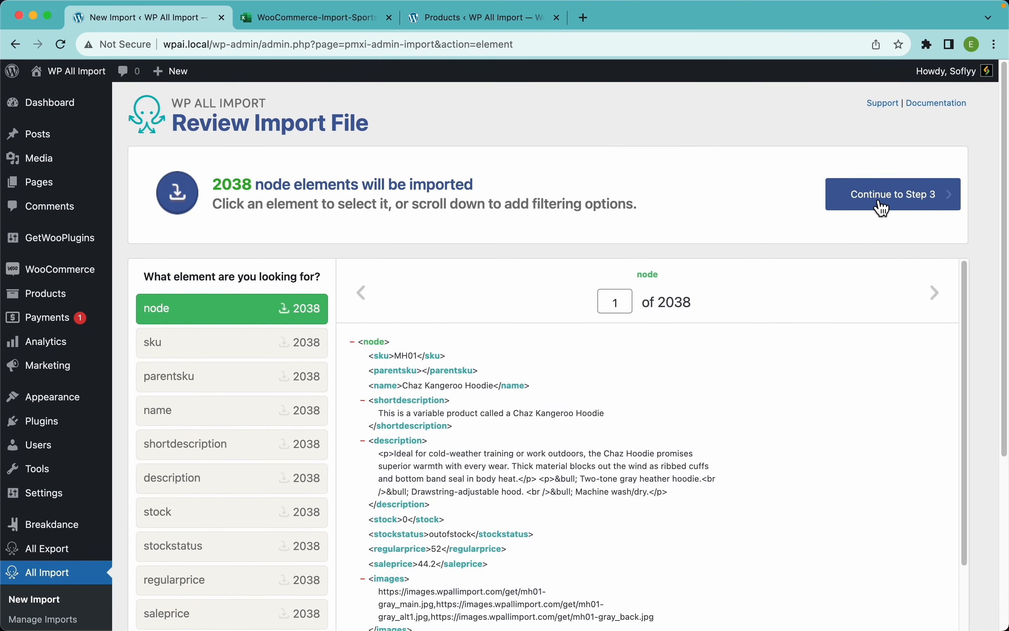
{"action": "left_click", "coordinate": [908, 203]}
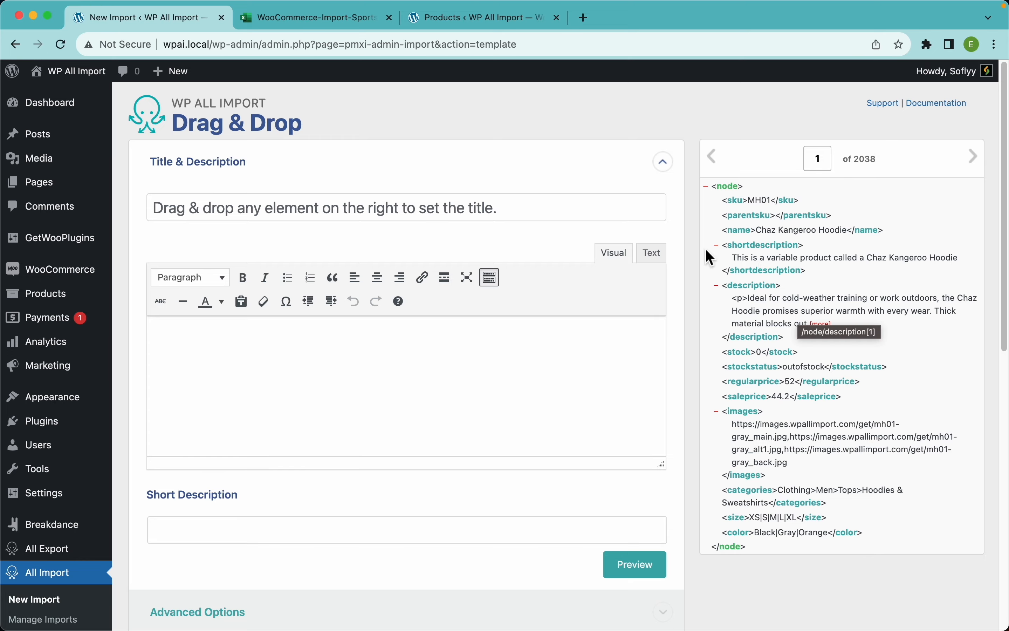
{"action": "left_click", "coordinate": [348, 19]}
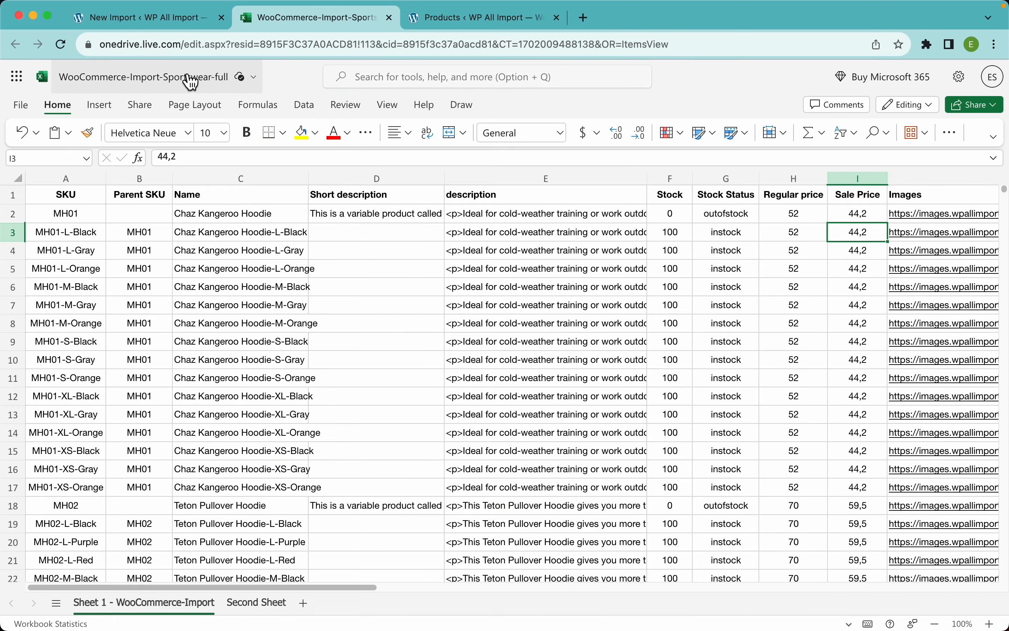
{"action": "left_click", "coordinate": [152, 17]}
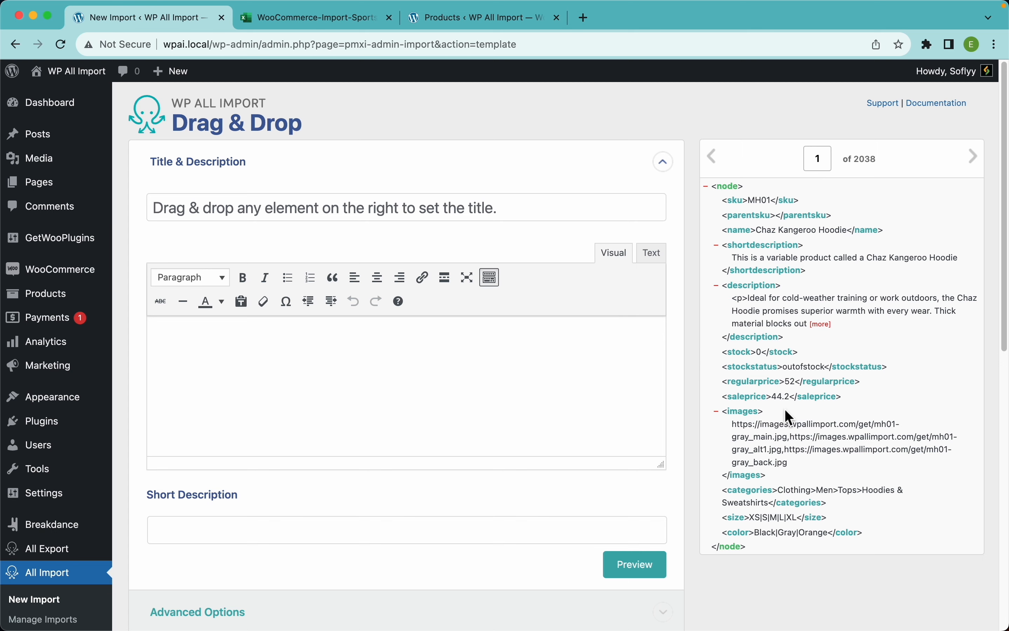
{"action": "scroll", "coordinate": [784, 413], "scroll_direction": "down", "scroll_amount": 10}
{"action": "scroll", "coordinate": [781, 413], "scroll_direction": "up", "scroll_amount": 10}
{"action": "scroll", "coordinate": [775, 417], "scroll_direction": "down", "scroll_amount": 2}
{"action": "scroll", "coordinate": [757, 433], "scroll_direction": "up", "scroll_amount": 2}
{"action": "left_click", "coordinate": [321, 17]}
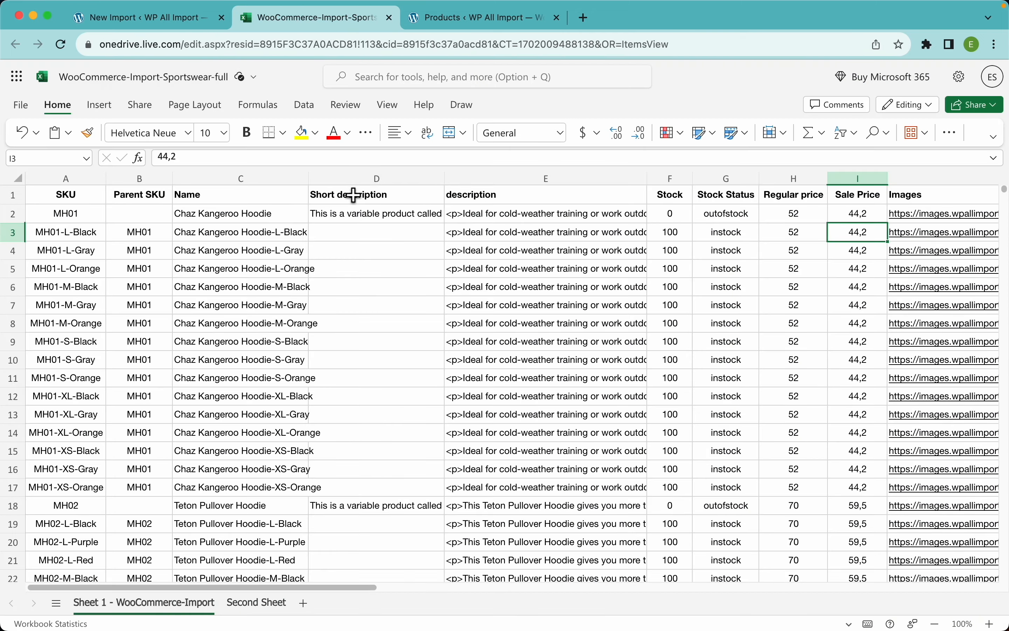
{"action": "left_click", "coordinate": [174, 19]}
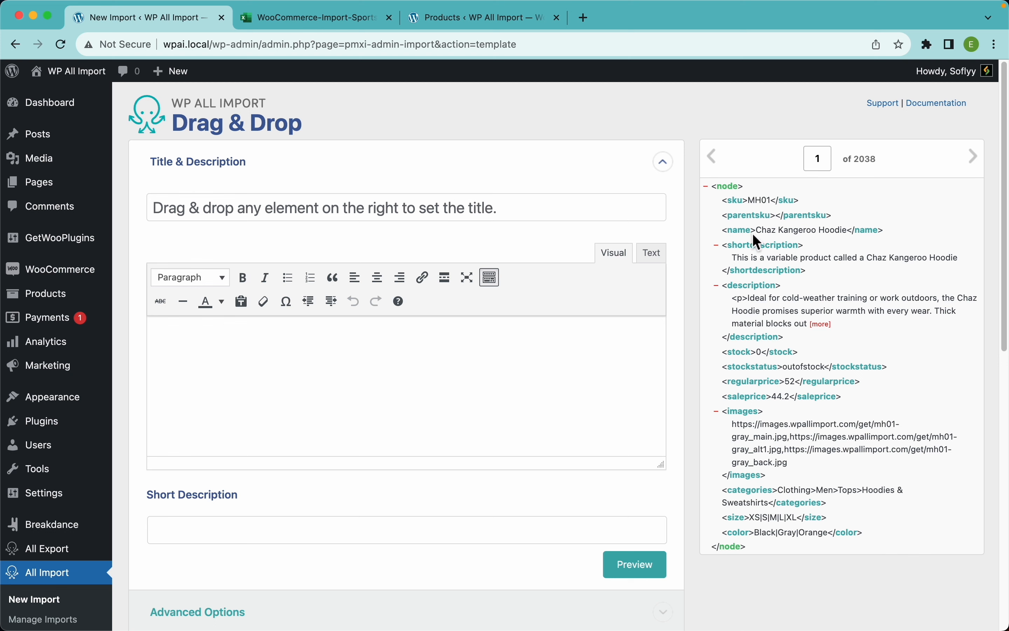
- Map <name> to the title and build the description from <description>, a horizontal rule, and bold 'SKU:' <sku>
{"action": "left_click_drag", "start_coordinate": [758, 241], "coordinate": [218, 209]}
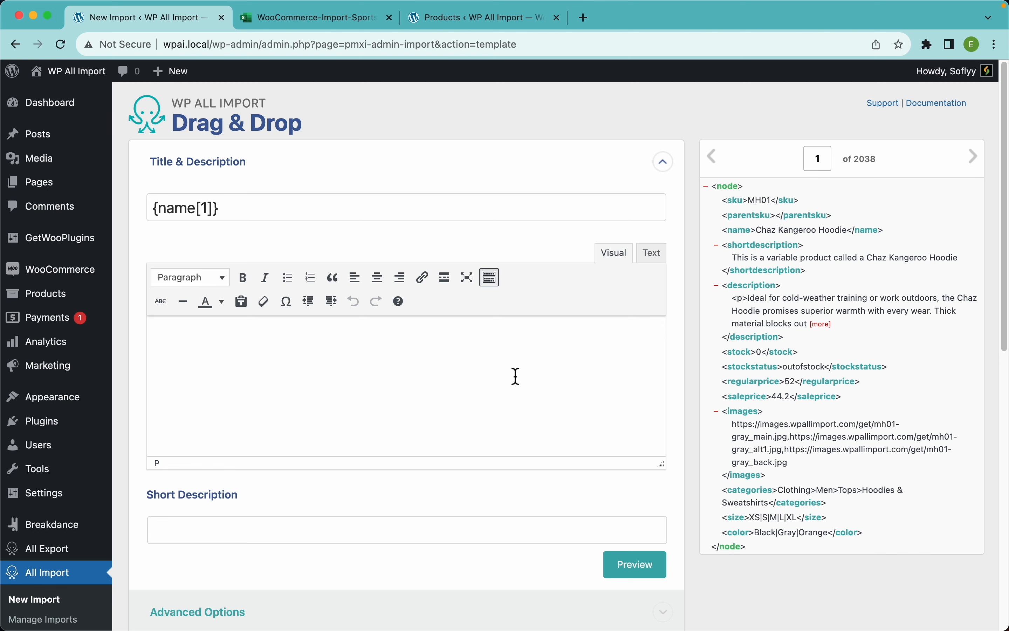
{"action": "left_click_drag", "start_coordinate": [757, 293], "coordinate": [518, 338]}
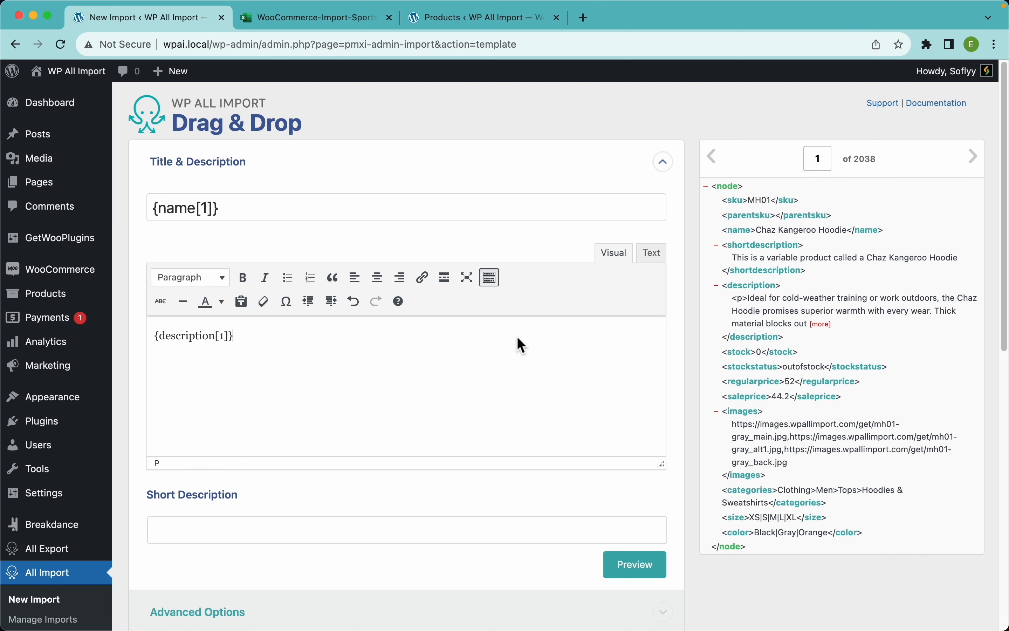
{"action": "key", "text": "Return"}
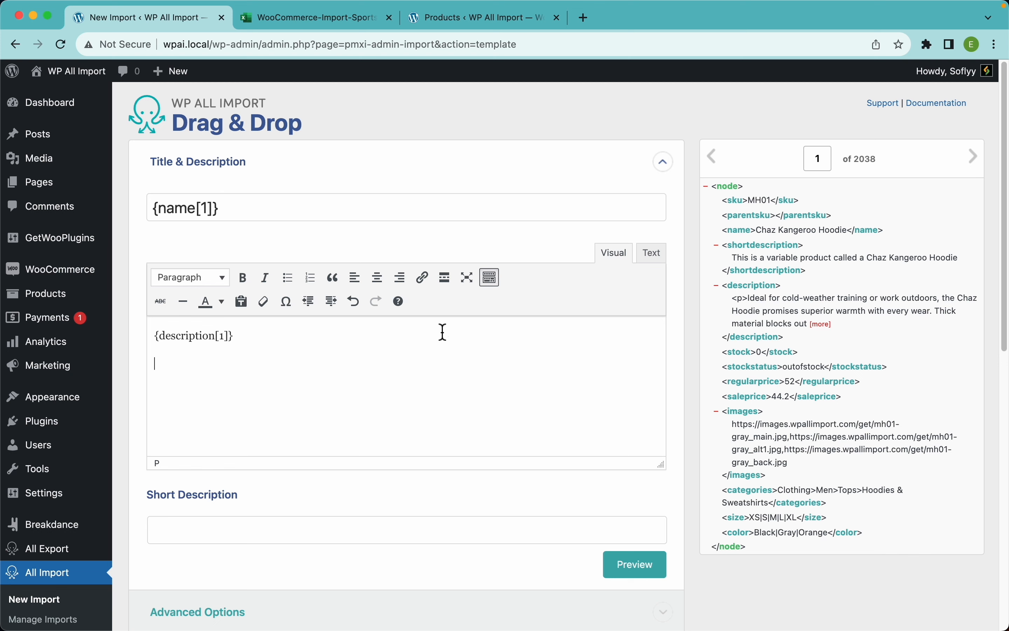
{"action": "left_click", "coordinate": [183, 301]}
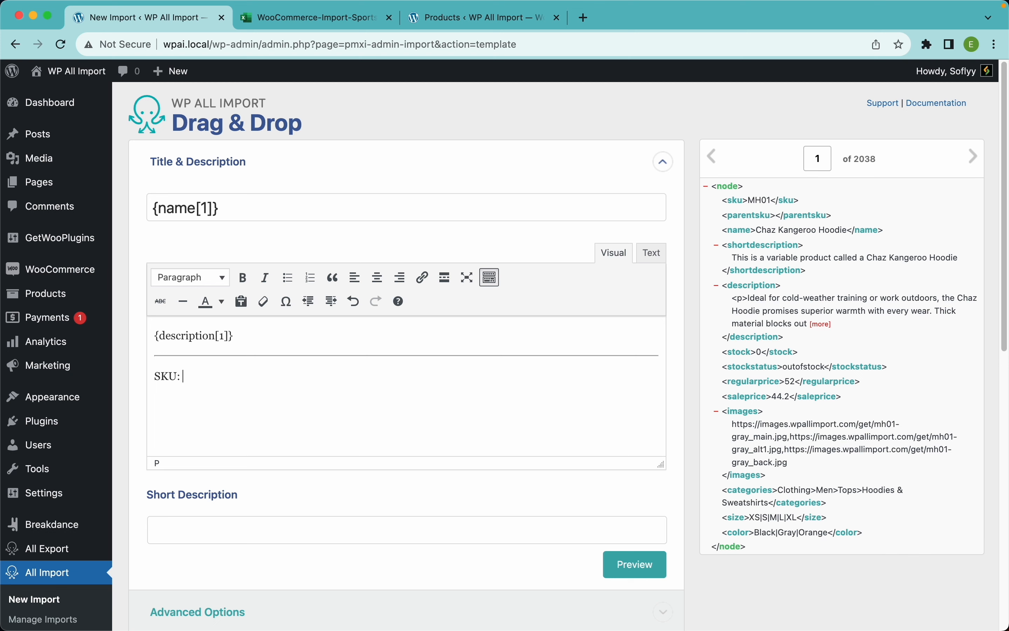
{"action": "left_click_drag", "start_coordinate": [744, 201], "coordinate": [365, 392]}
{"action": "left_click_drag", "start_coordinate": [180, 378], "coordinate": [122, 379]}
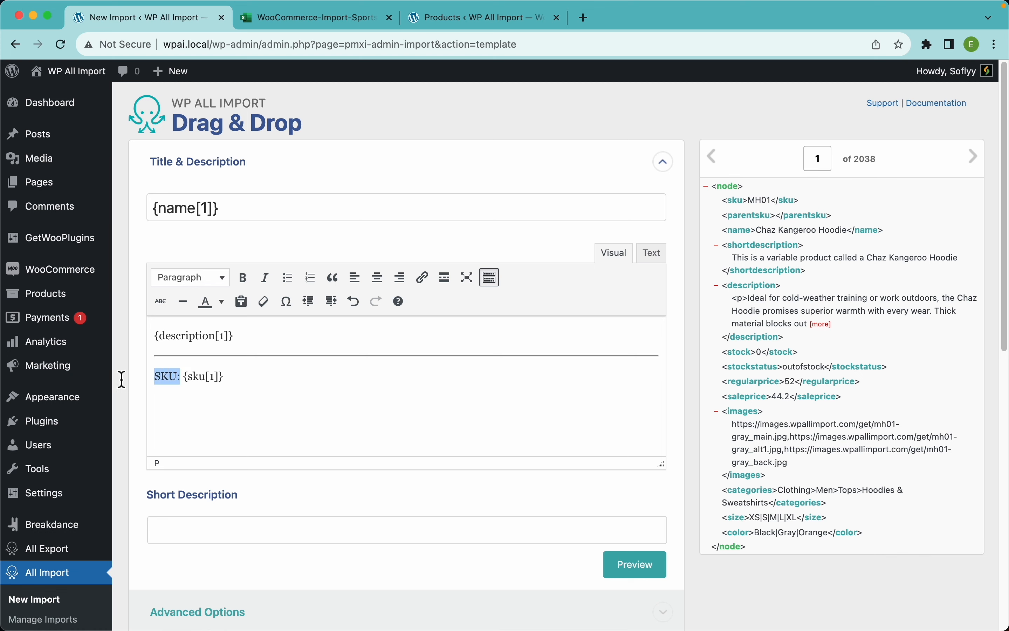
{"action": "left_click", "coordinate": [244, 279]}
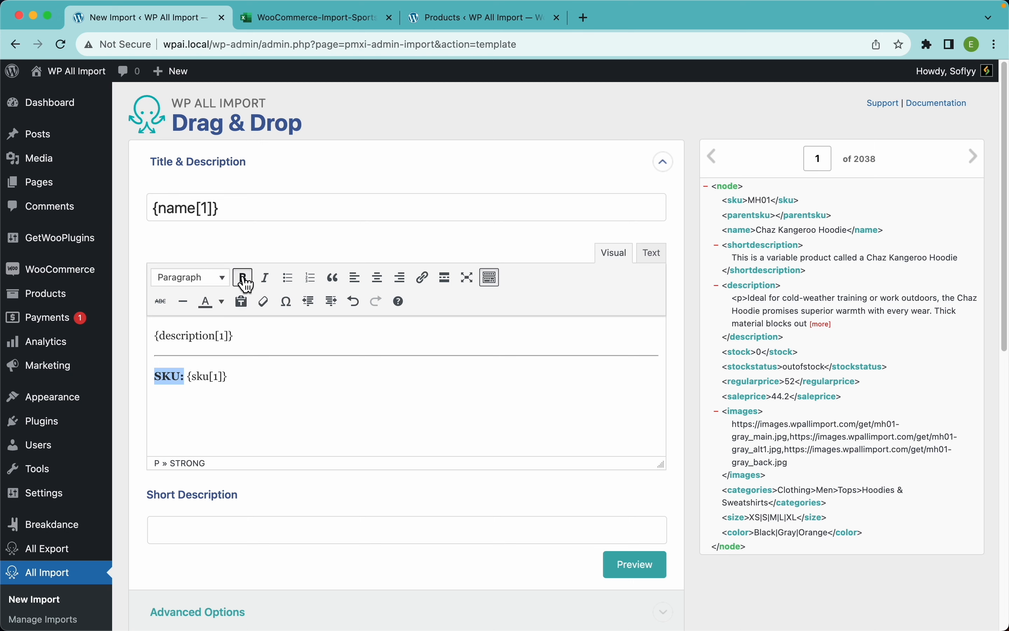
- Preview the first product, then check the description's raw HTML and return to the visual view
{"action": "left_click", "coordinate": [638, 568]}
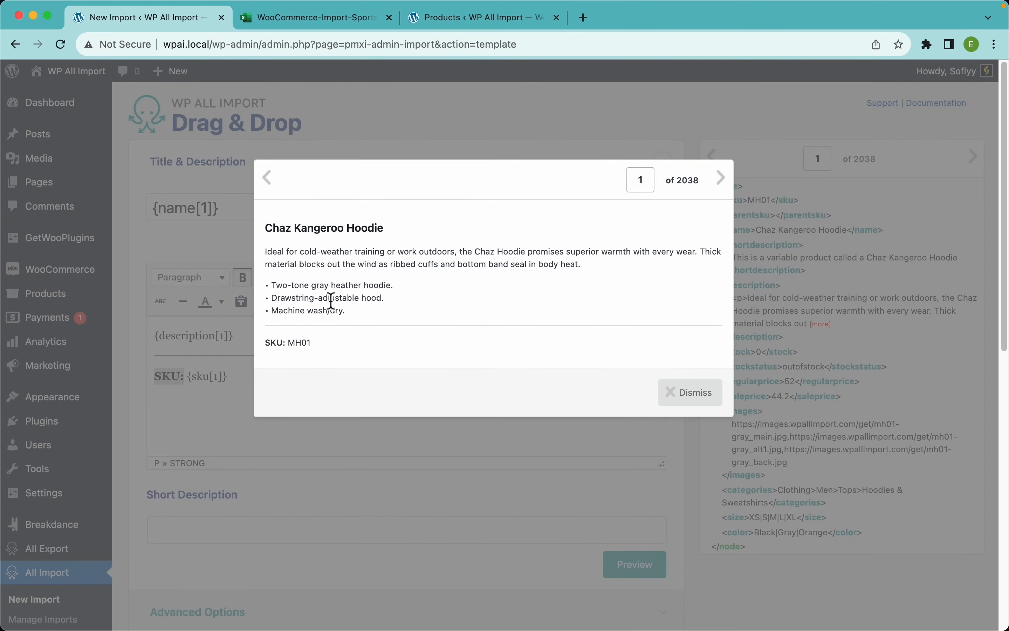
{"action": "left_click", "coordinate": [691, 392]}
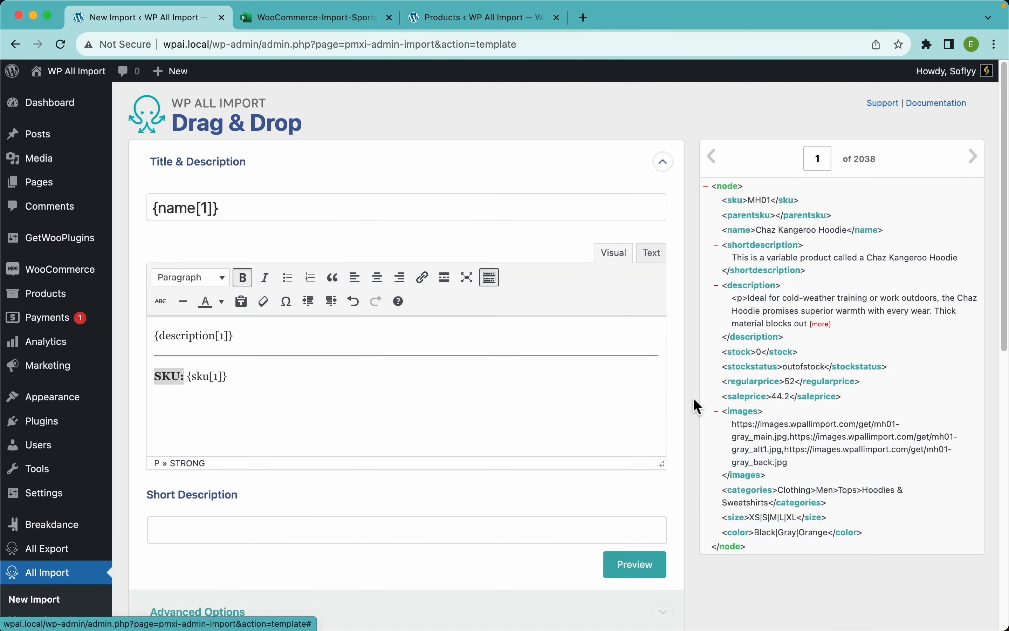
{"action": "left_click", "coordinate": [377, 406]}
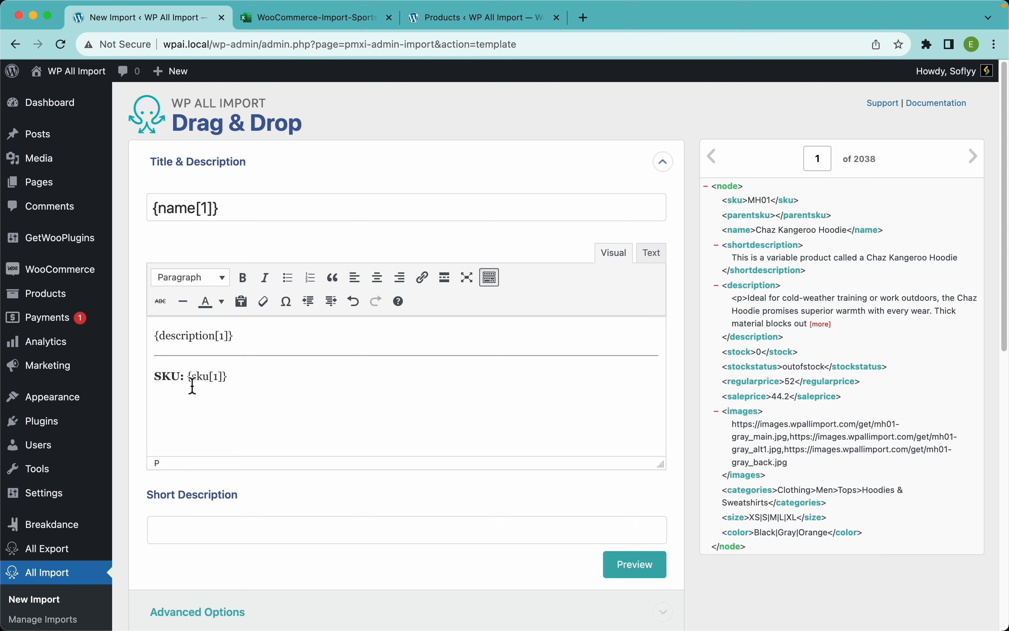
{"action": "left_click", "coordinate": [652, 255]}
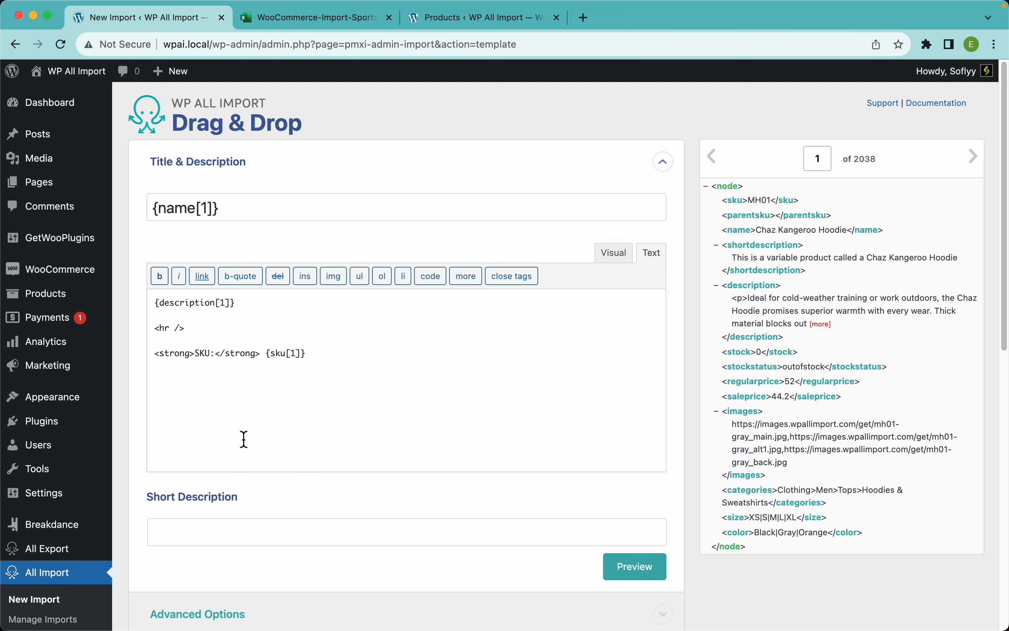
{"action": "left_click", "coordinate": [616, 254]}
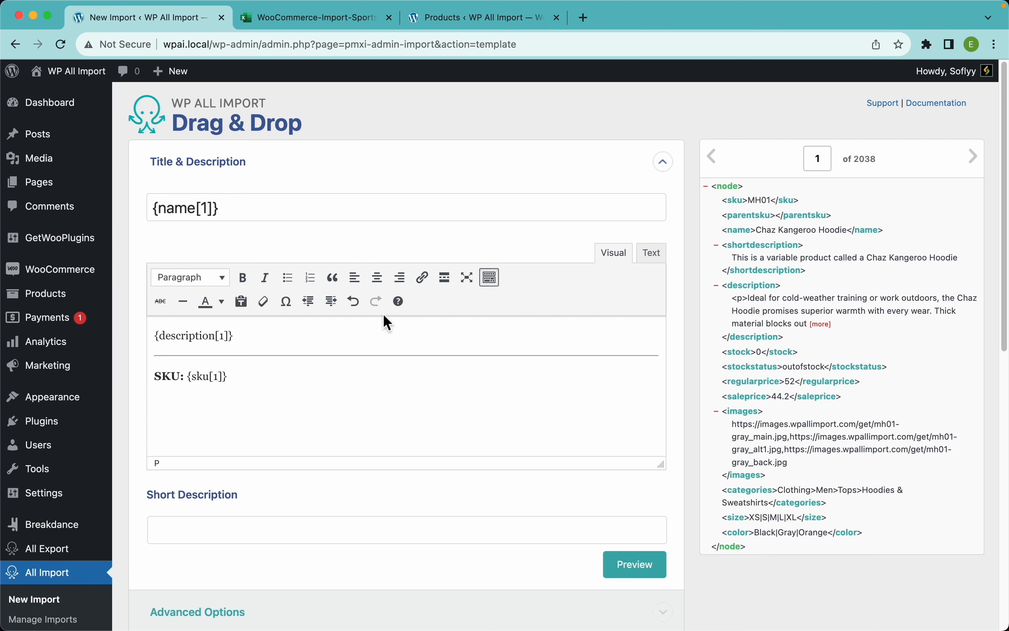
- Map <shortdescription> into the Short Description field and expand the WooCommerce Add-On product settings
{"action": "scroll", "coordinate": [413, 291], "scroll_direction": "down", "scroll_amount": 5}
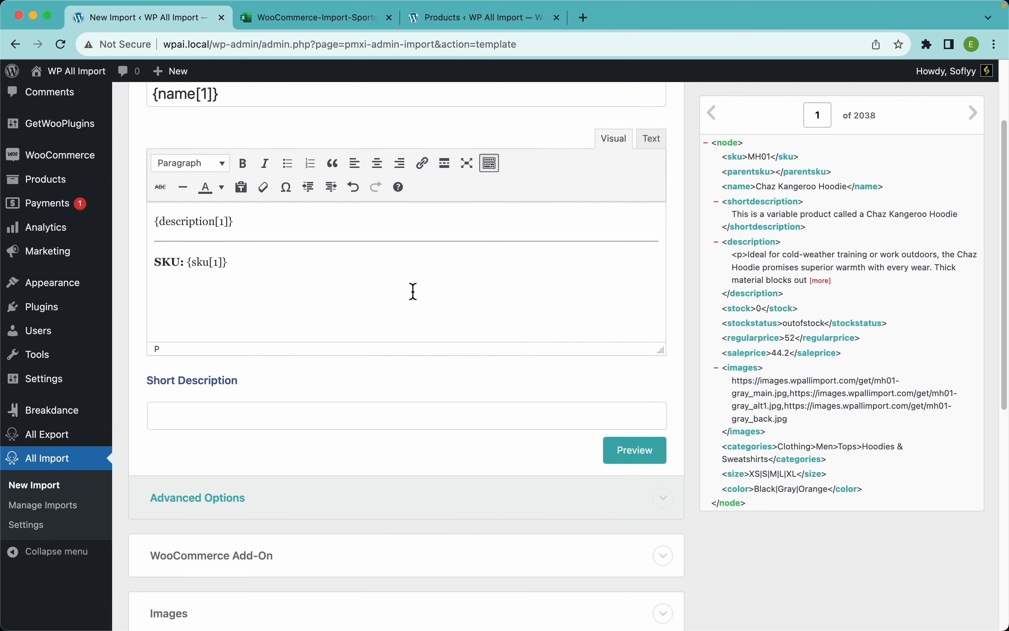
{"action": "left_click_drag", "start_coordinate": [746, 208], "coordinate": [378, 416]}
{"action": "scroll", "coordinate": [250, 438], "scroll_direction": "down", "scroll_amount": 9}
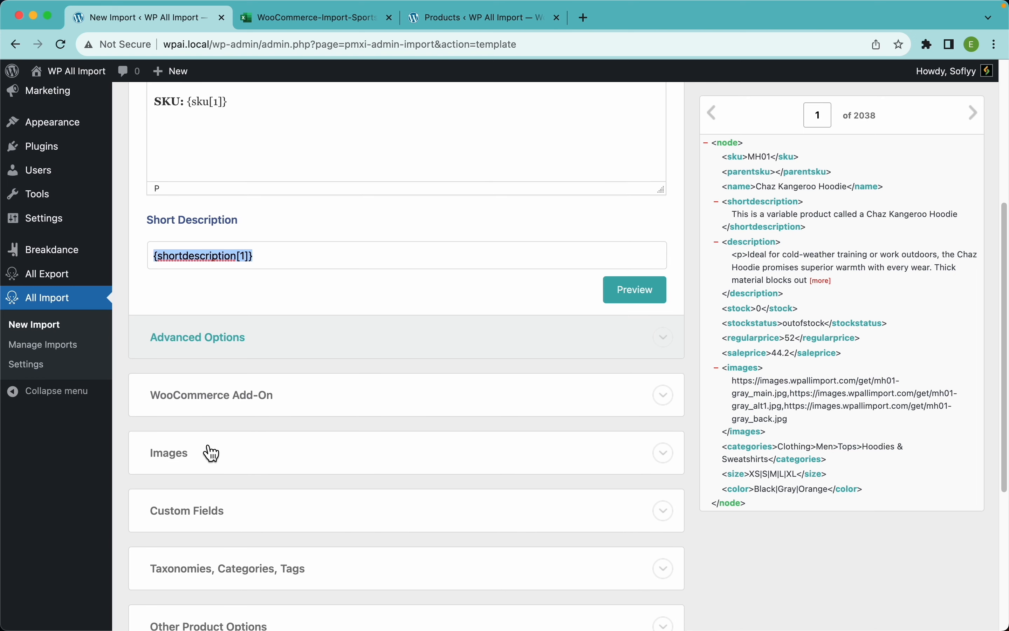
{"action": "left_click", "coordinate": [218, 346]}
{"action": "scroll", "coordinate": [410, 350], "scroll_direction": "down", "scroll_amount": 8}
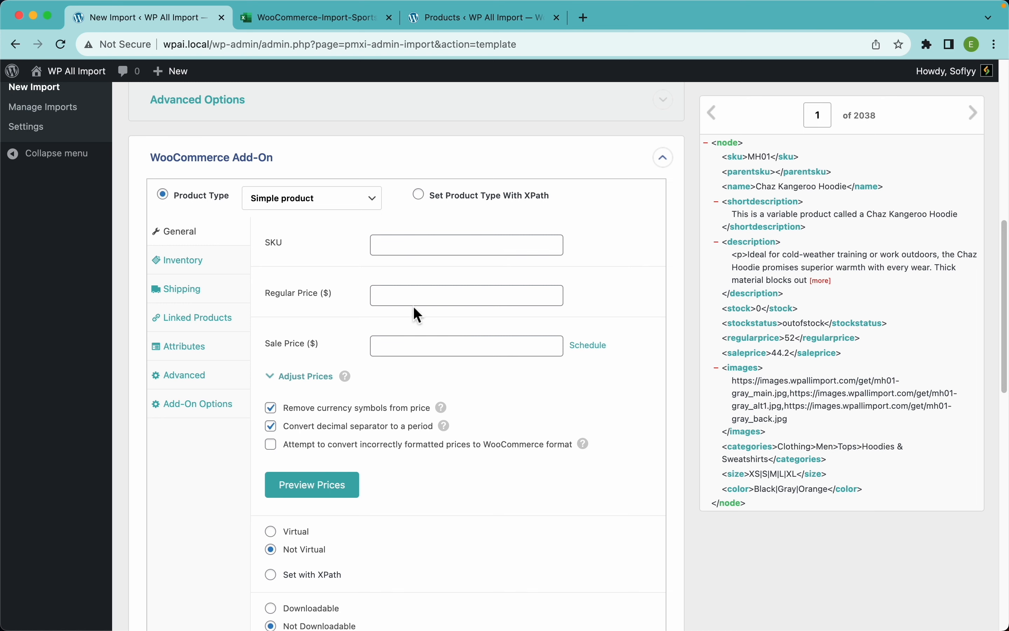
- Start a new WooCommerce product from the products list and dismiss the product editor tour
{"action": "left_click_drag", "start_coordinate": [459, 33], "coordinate": [317, 21]}
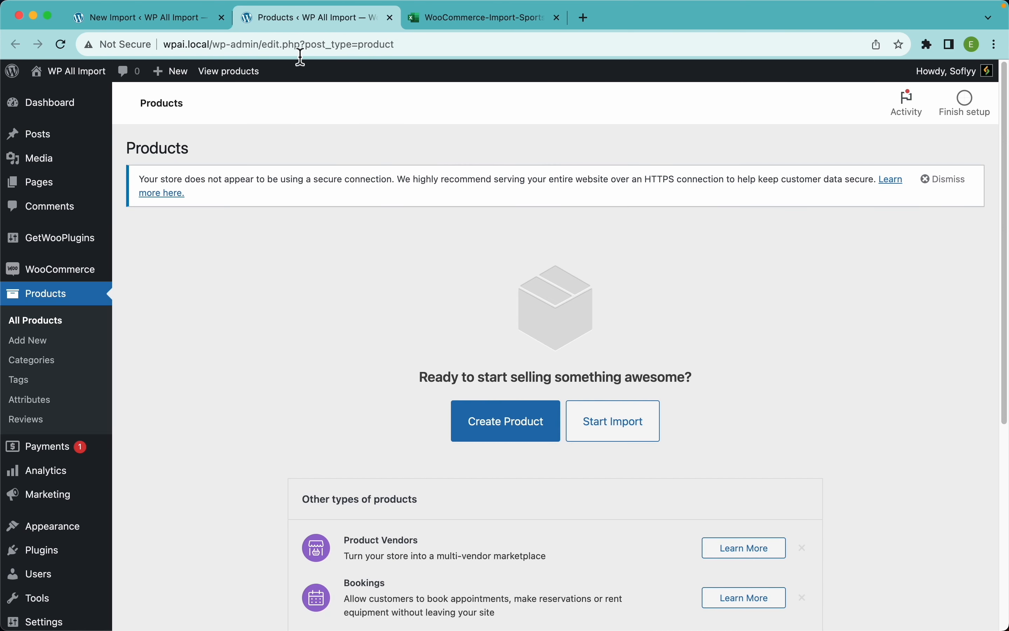
{"action": "left_click", "coordinate": [508, 423]}
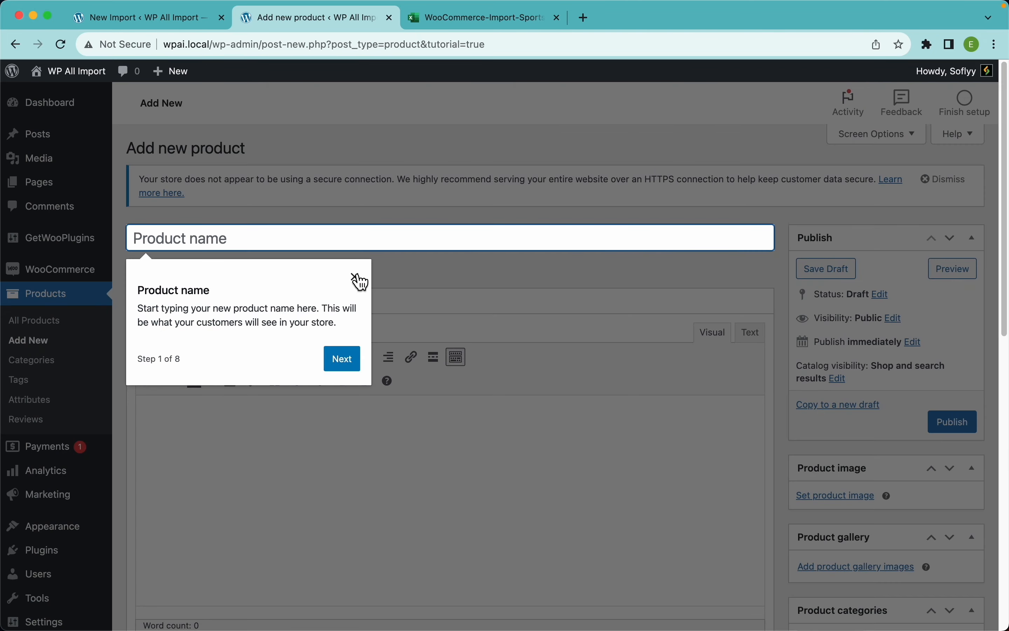
{"action": "left_click", "coordinate": [357, 277]}
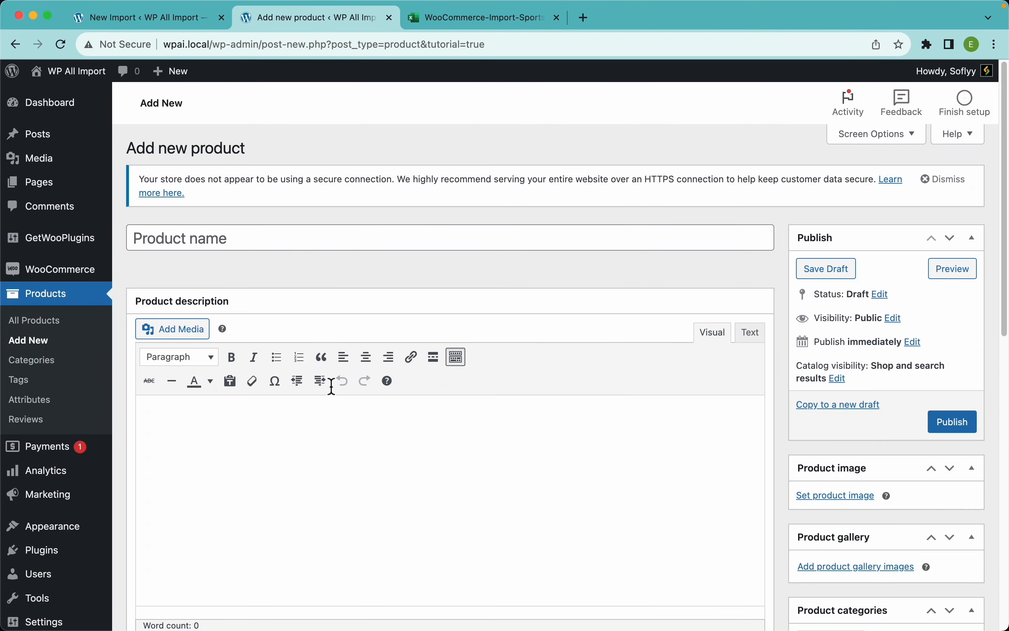
{"action": "scroll", "coordinate": [382, 434], "scroll_direction": "down", "scroll_amount": 15}
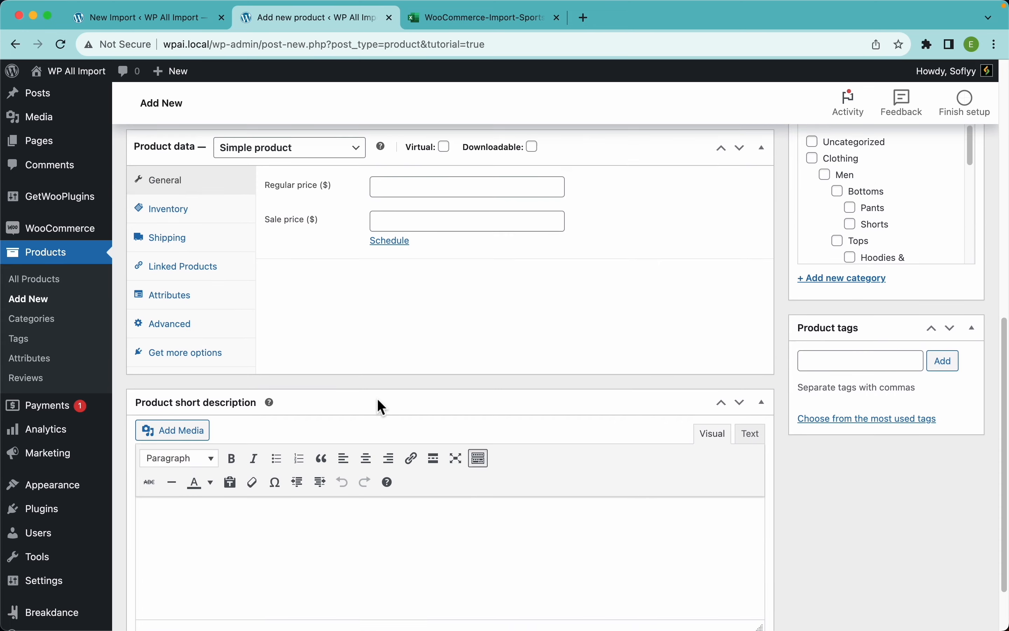
{"action": "scroll", "coordinate": [378, 405], "scroll_direction": "up", "scroll_amount": 2}
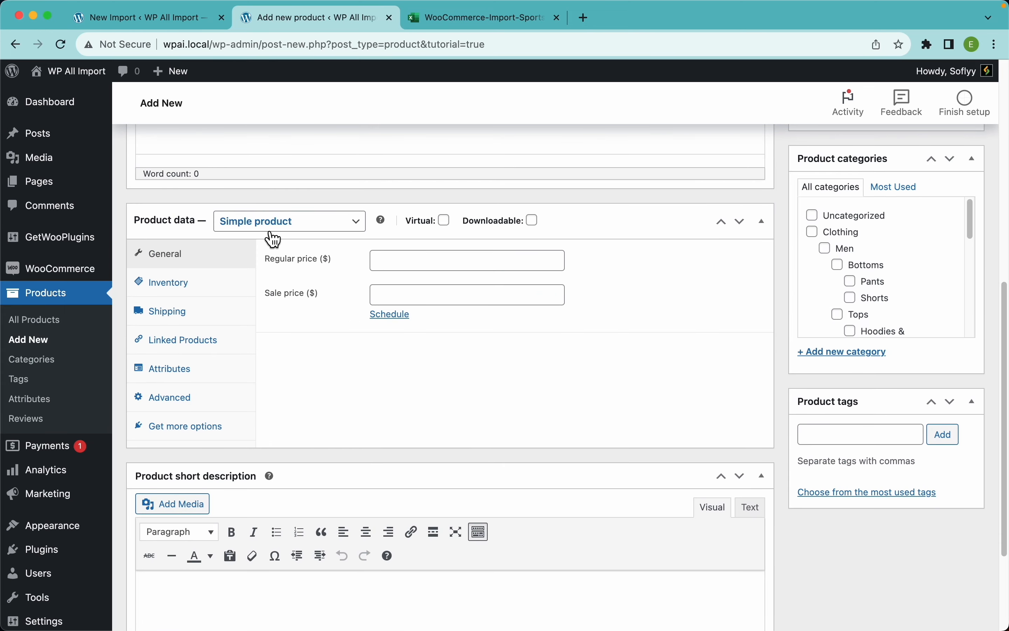
- Switch back to the import template page and scroll to the WooCommerce Add-On settings
{"action": "left_click", "coordinate": [173, 19]}
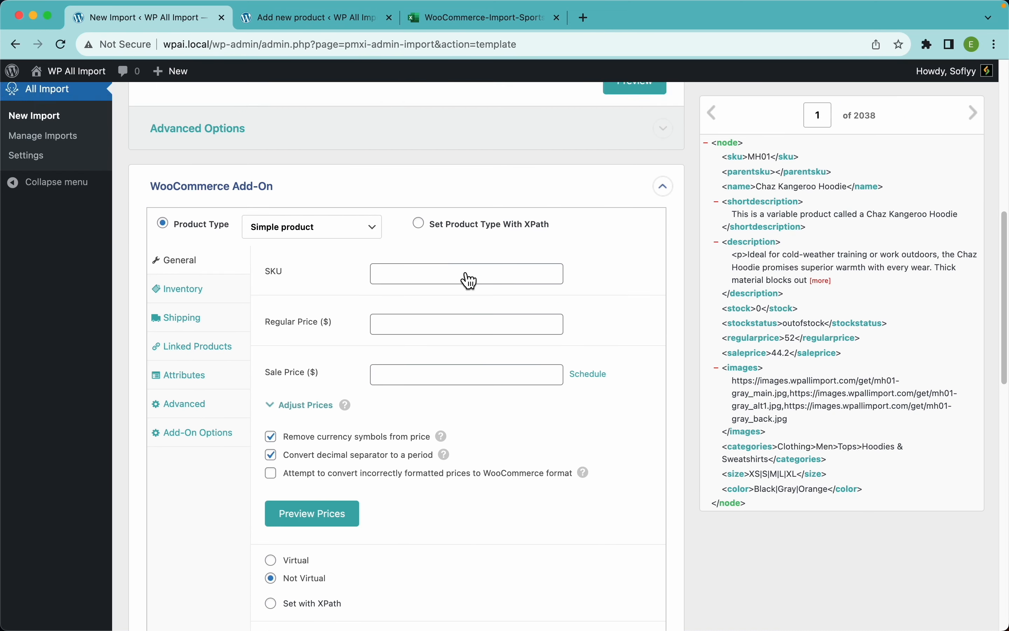
{"action": "scroll", "coordinate": [469, 281], "scroll_direction": "up", "scroll_amount": 12}
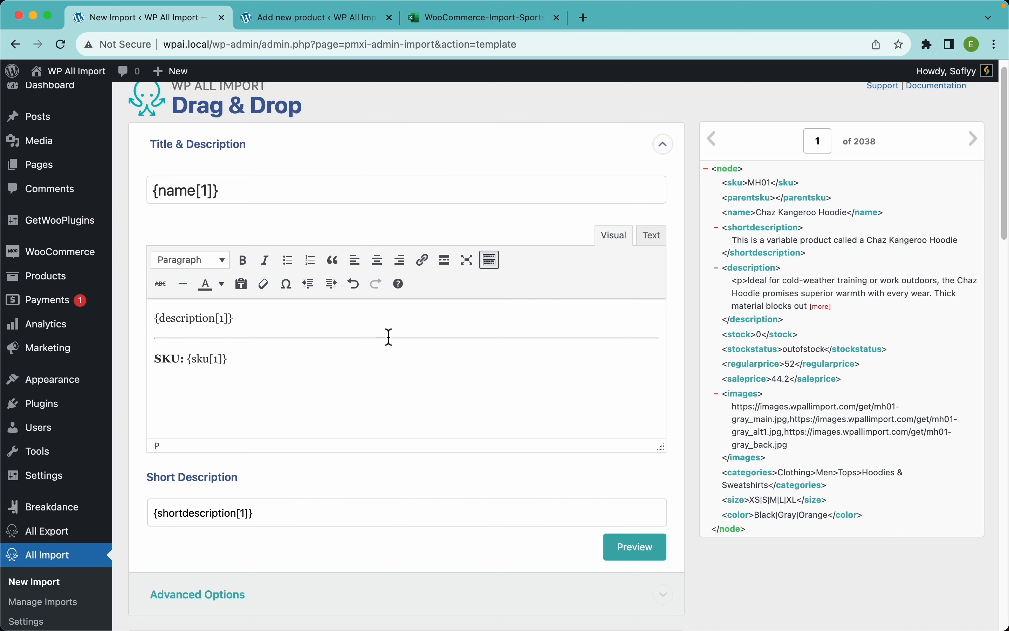
{"action": "scroll", "coordinate": [475, 452], "scroll_direction": "down", "scroll_amount": 13}
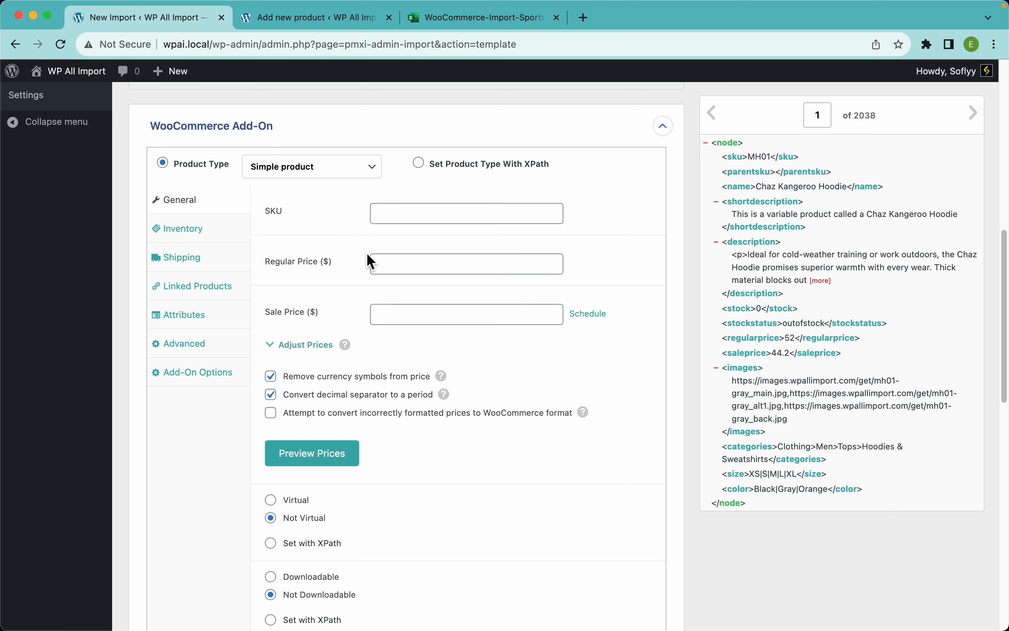
- Set Product Type to Variable product and map sku, regularprice and saleprice to SKU, Regular and Sale Price
{"action": "left_click", "coordinate": [292, 177]}
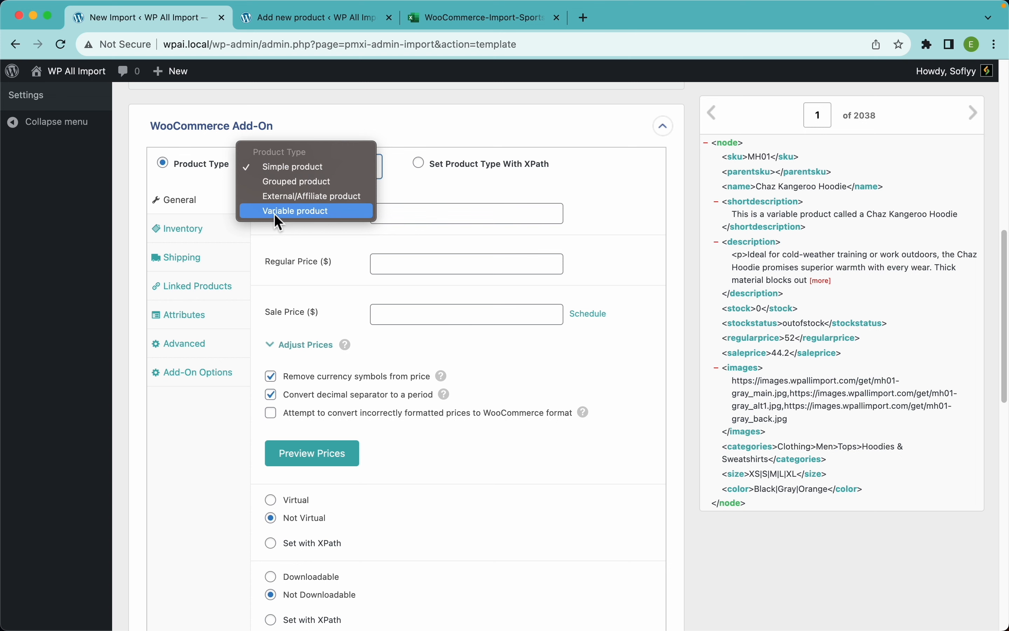
{"action": "left_click", "coordinate": [299, 212]}
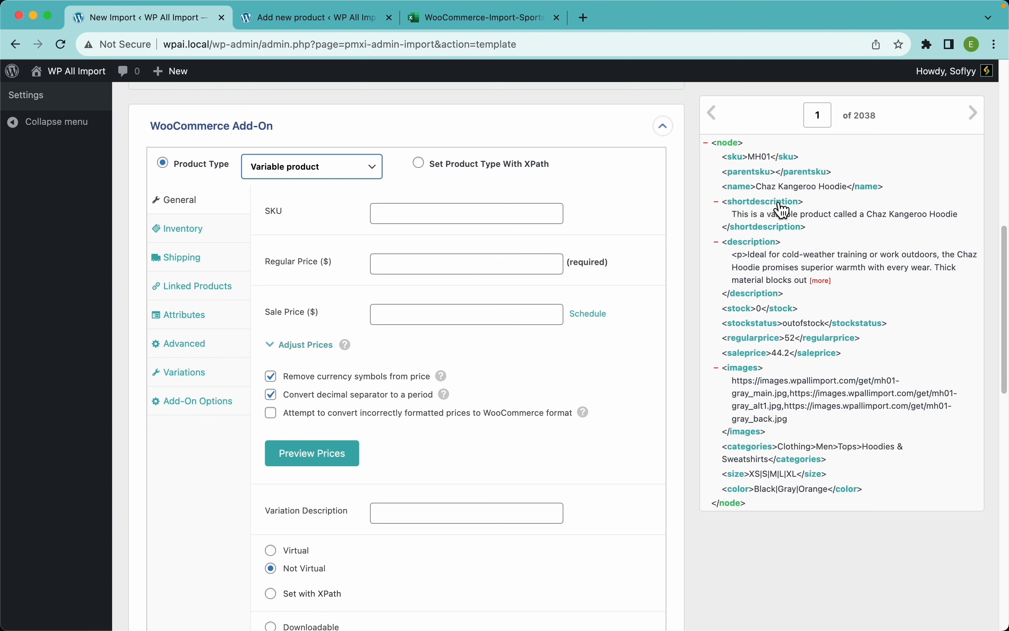
{"action": "left_click_drag", "start_coordinate": [737, 159], "coordinate": [456, 221]}
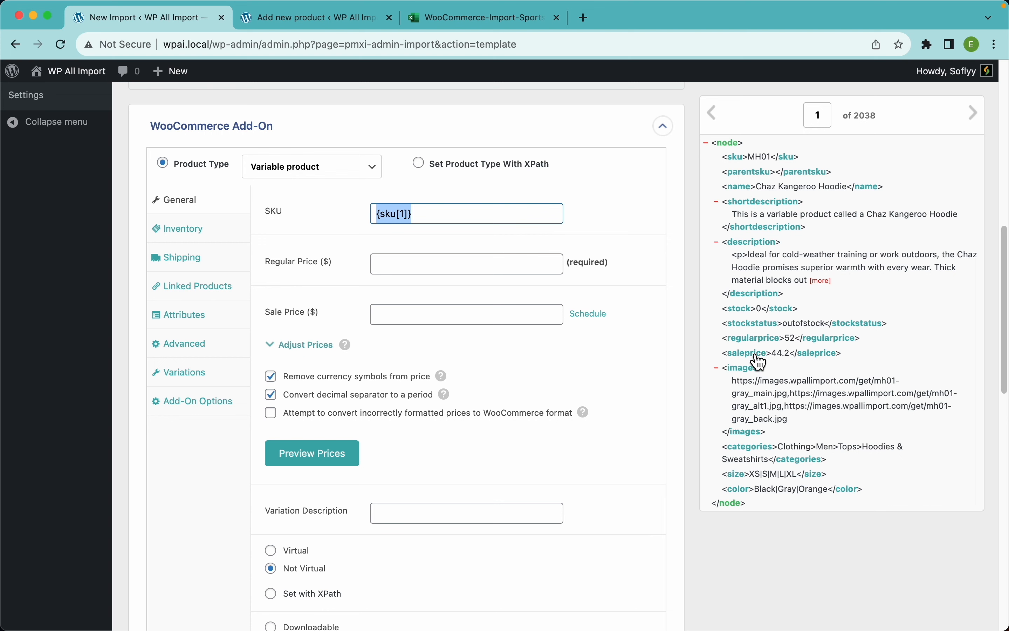
{"action": "left_click_drag", "start_coordinate": [755, 346], "coordinate": [486, 263]}
{"action": "left_click_drag", "start_coordinate": [755, 354], "coordinate": [509, 317]}
{"action": "scroll", "coordinate": [457, 339], "scroll_direction": "down", "scroll_amount": 1}
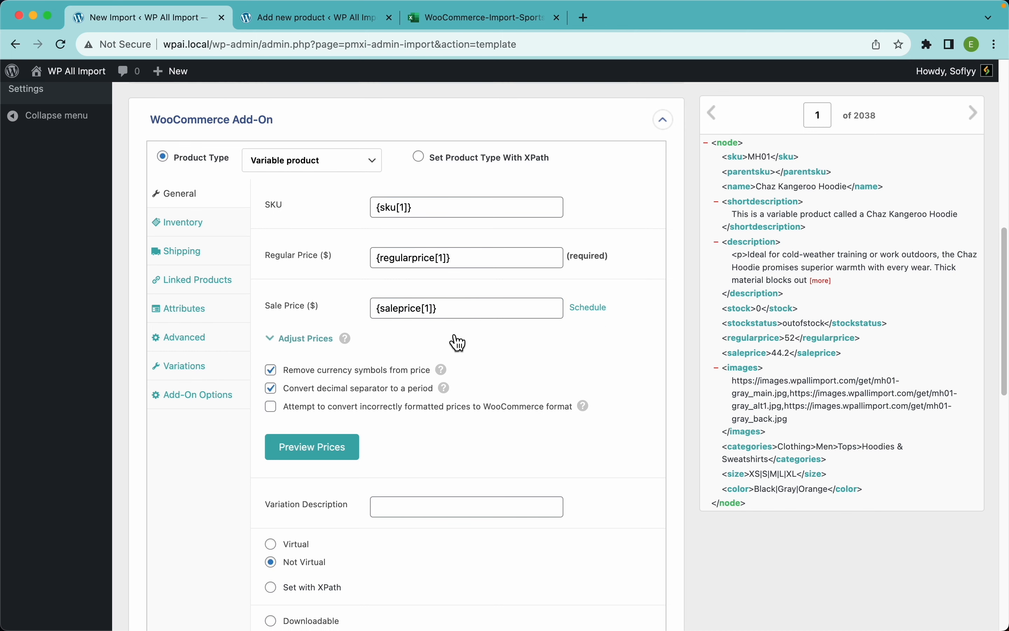
- Preview the mapped prices (52 regular, 44.2 sale) and dismiss the preview
{"action": "left_click", "coordinate": [321, 442]}
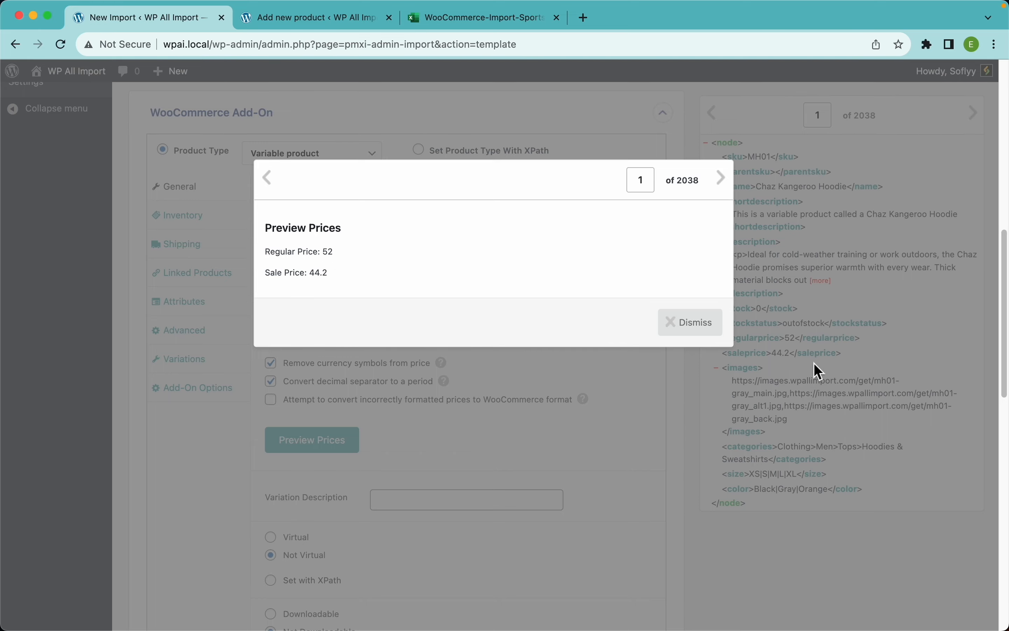
{"action": "left_click", "coordinate": [692, 322]}
{"action": "scroll", "coordinate": [408, 460], "scroll_direction": "down", "scroll_amount": 5}
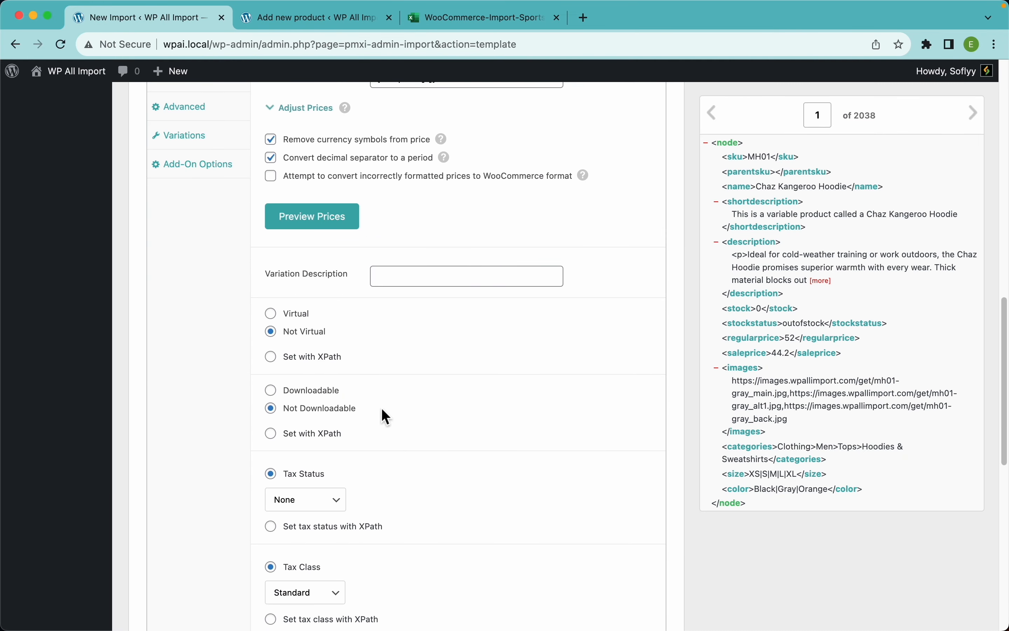
{"action": "scroll", "coordinate": [412, 471], "scroll_direction": "down", "scroll_amount": 3}
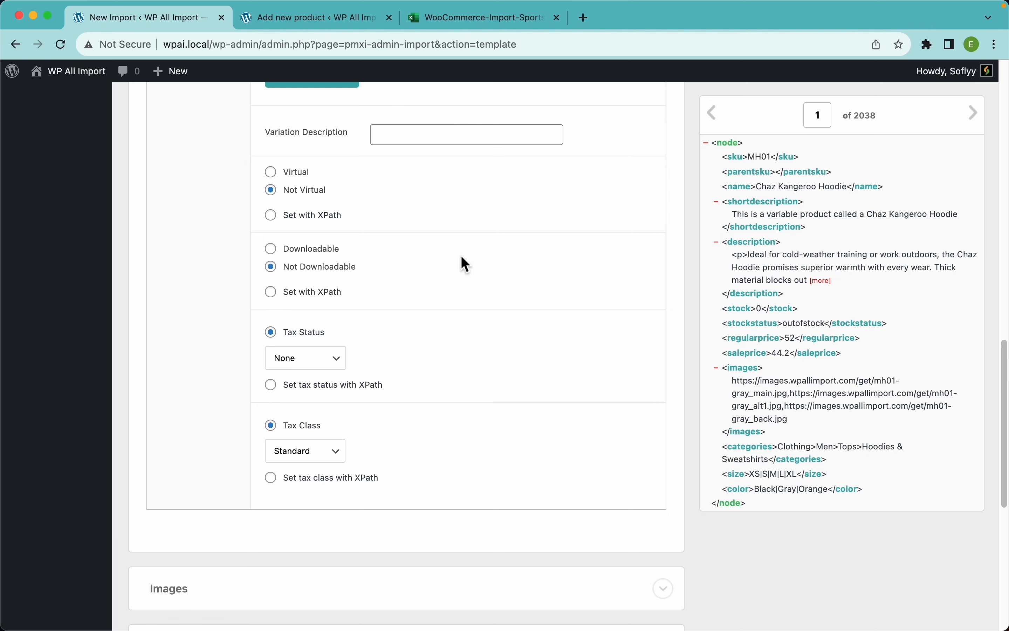
{"action": "scroll", "coordinate": [461, 256], "scroll_direction": "up", "scroll_amount": 2}
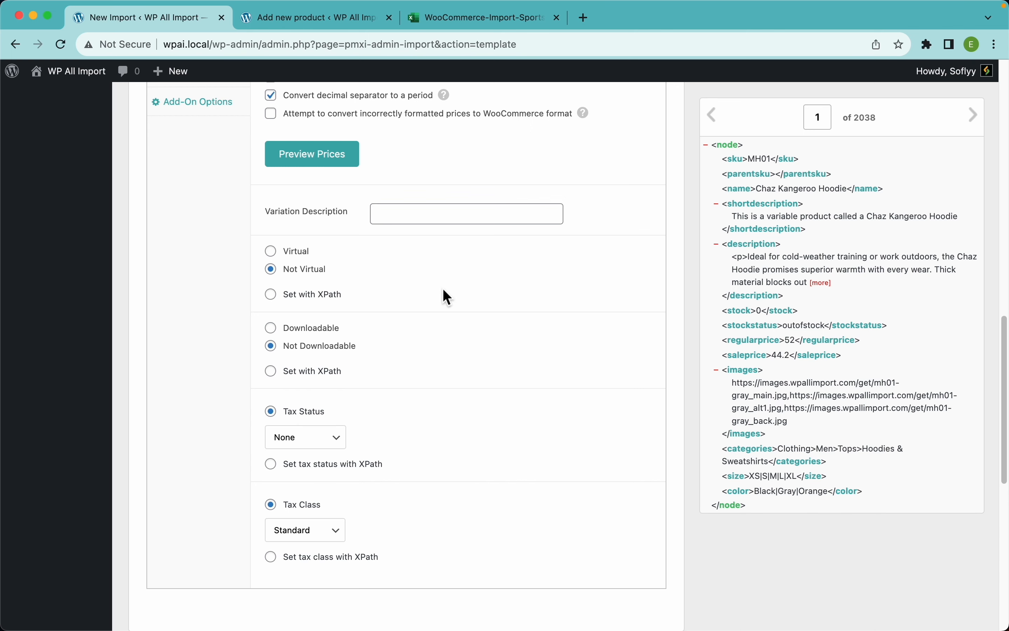
{"action": "scroll", "coordinate": [443, 289], "scroll_direction": "up", "scroll_amount": 7}
- In Inventory, turn on Manage stock with Stock Qty from <stock> and a low stock threshold of 3
{"action": "left_click", "coordinate": [228, 221]}
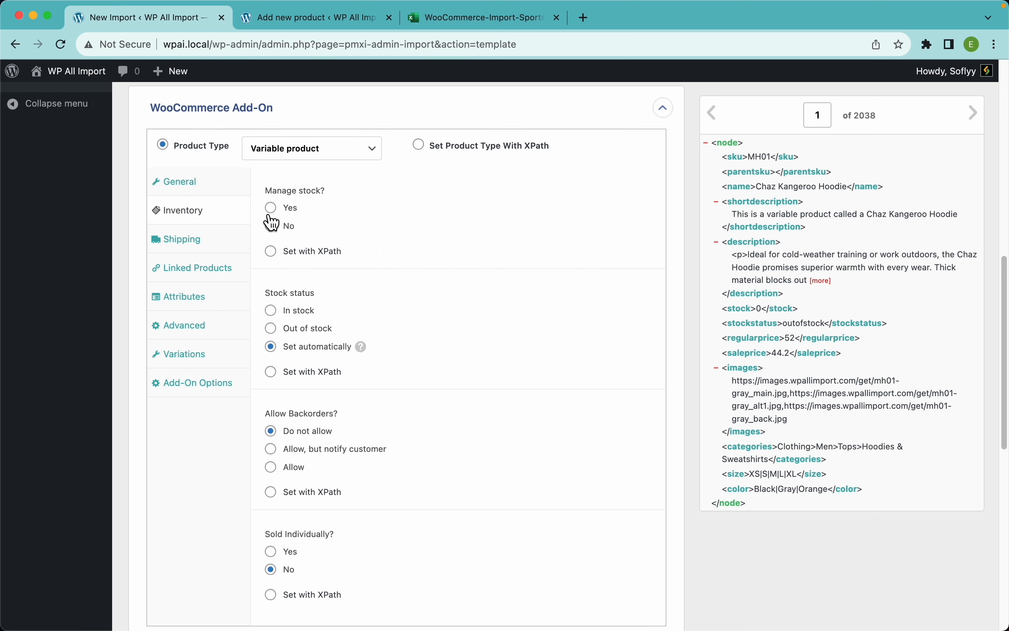
{"action": "left_click", "coordinate": [272, 210]}
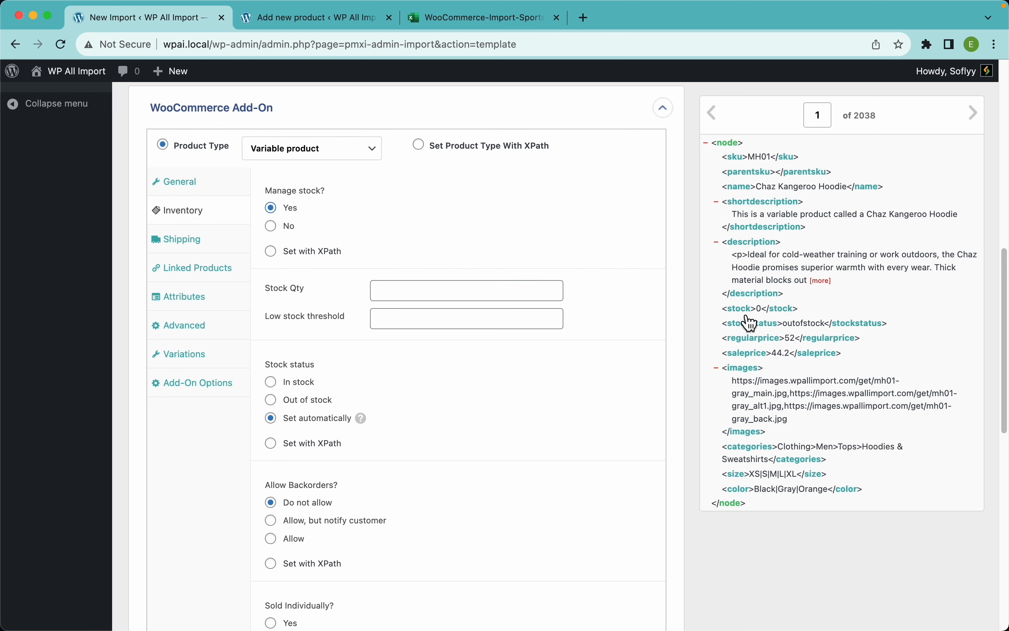
{"action": "left_click_drag", "start_coordinate": [747, 311], "coordinate": [512, 296]}
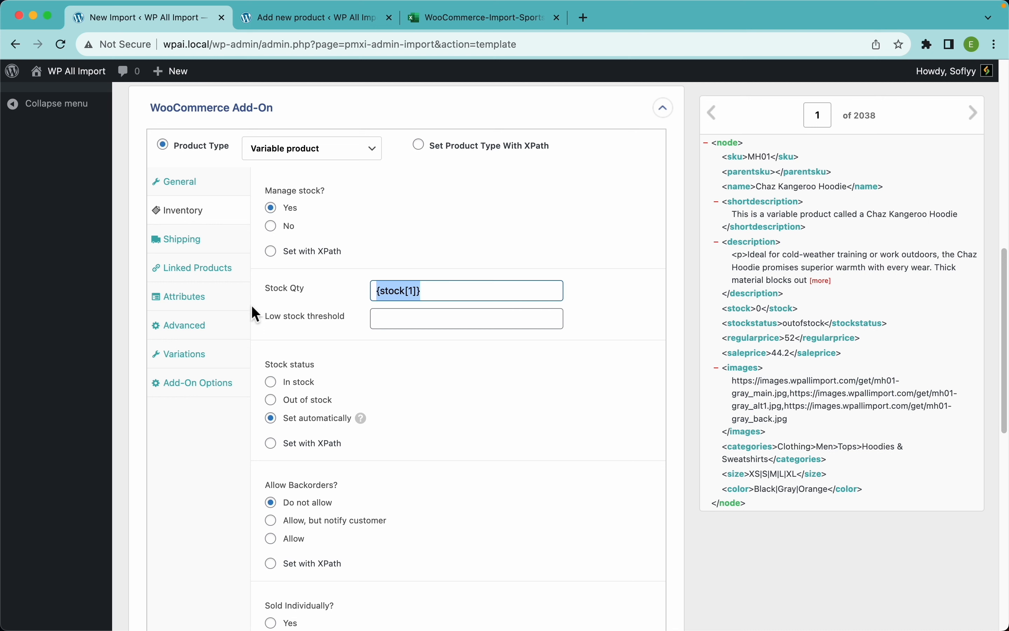
{"action": "left_click", "coordinate": [410, 322]}
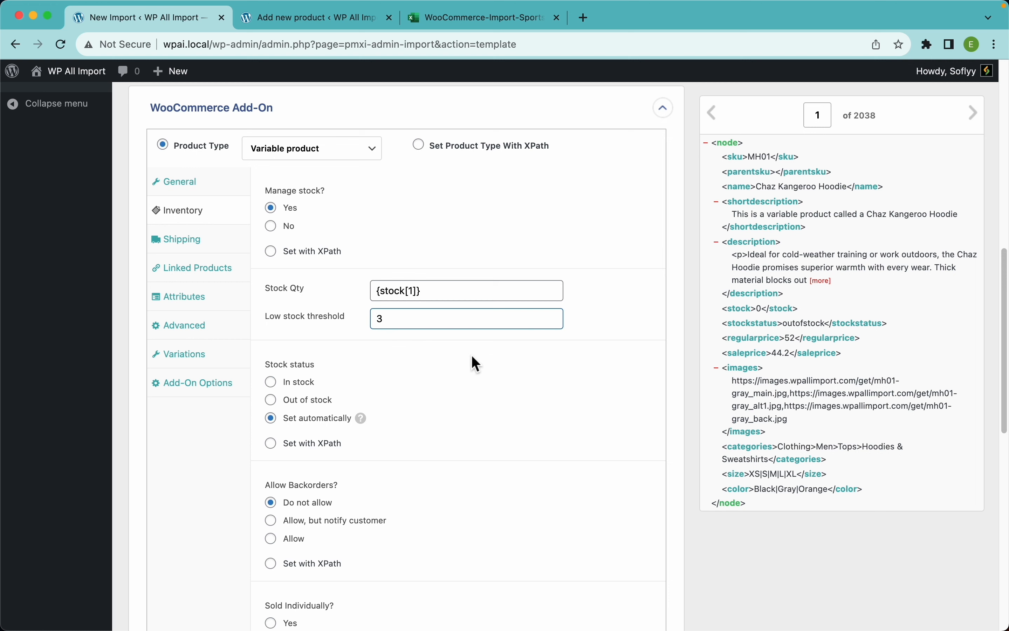
{"action": "left_click", "coordinate": [498, 346]}
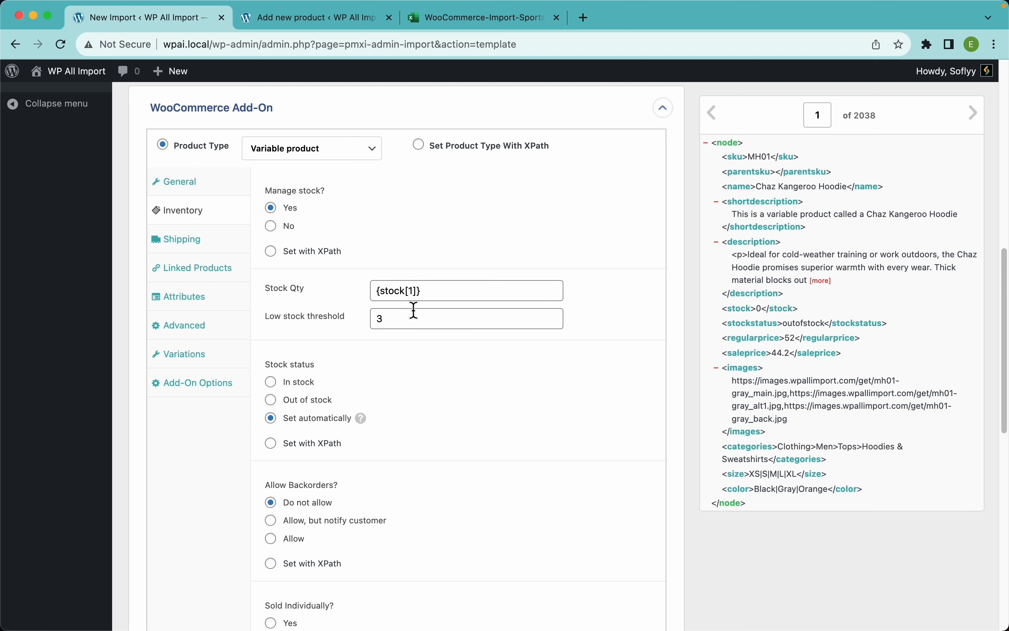
- Set the stock status with XPath from the <stockstatus> element
{"action": "scroll", "coordinate": [366, 287], "scroll_direction": "down", "scroll_amount": 5}
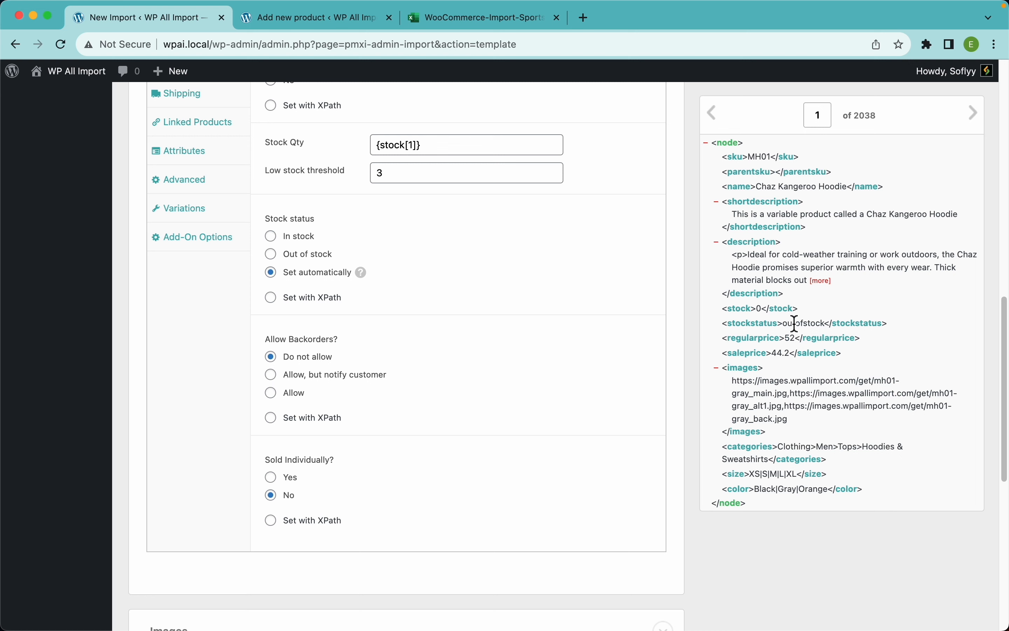
{"action": "left_click", "coordinate": [276, 302]}
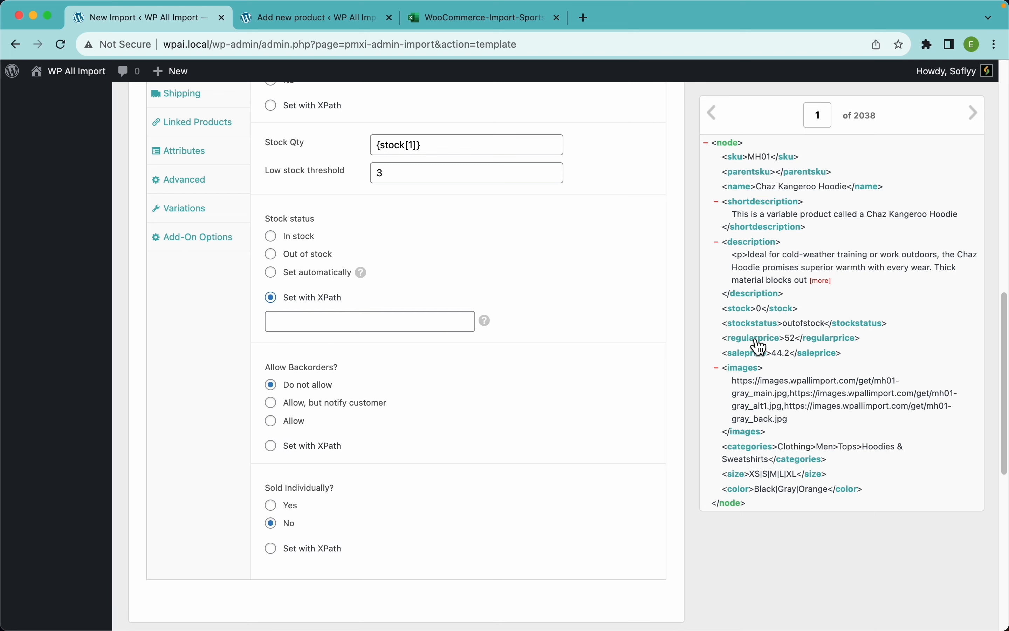
{"action": "left_click_drag", "start_coordinate": [761, 324], "coordinate": [412, 324]}
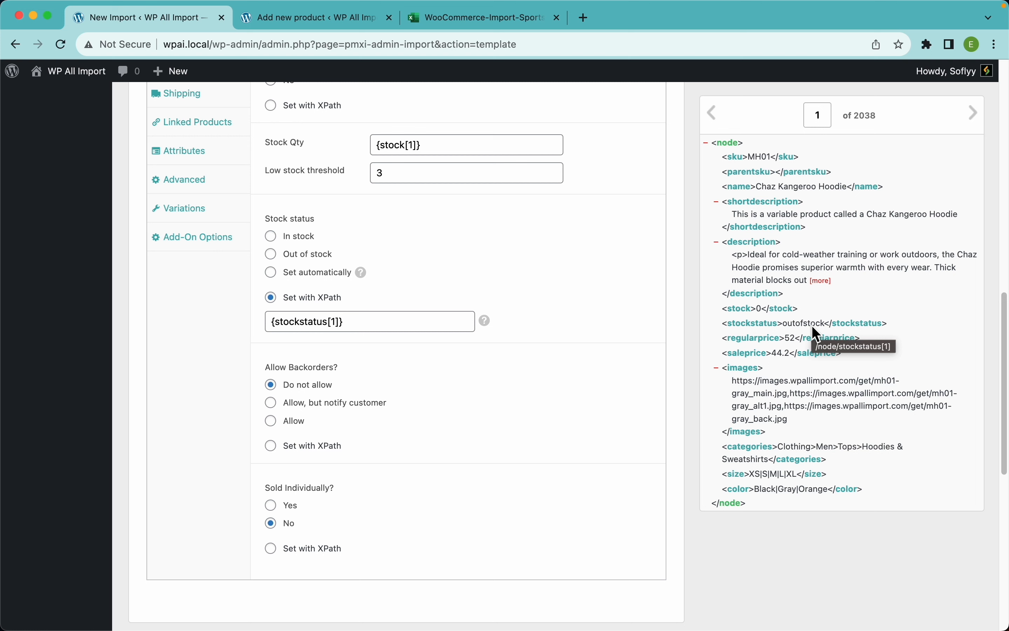
{"action": "mouse_move", "coordinate": [486, 327]}
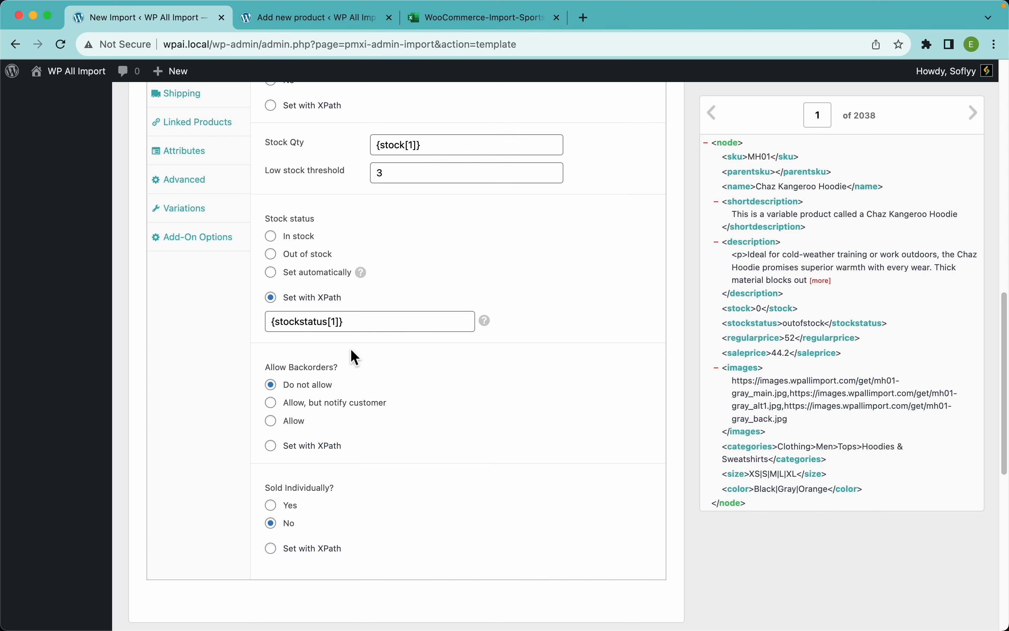
- Review the stock settings, then view the Shipping and Linked Products tabs of the WooCommerce Add-On
{"action": "scroll", "coordinate": [404, 376], "scroll_direction": "down", "scroll_amount": 10}
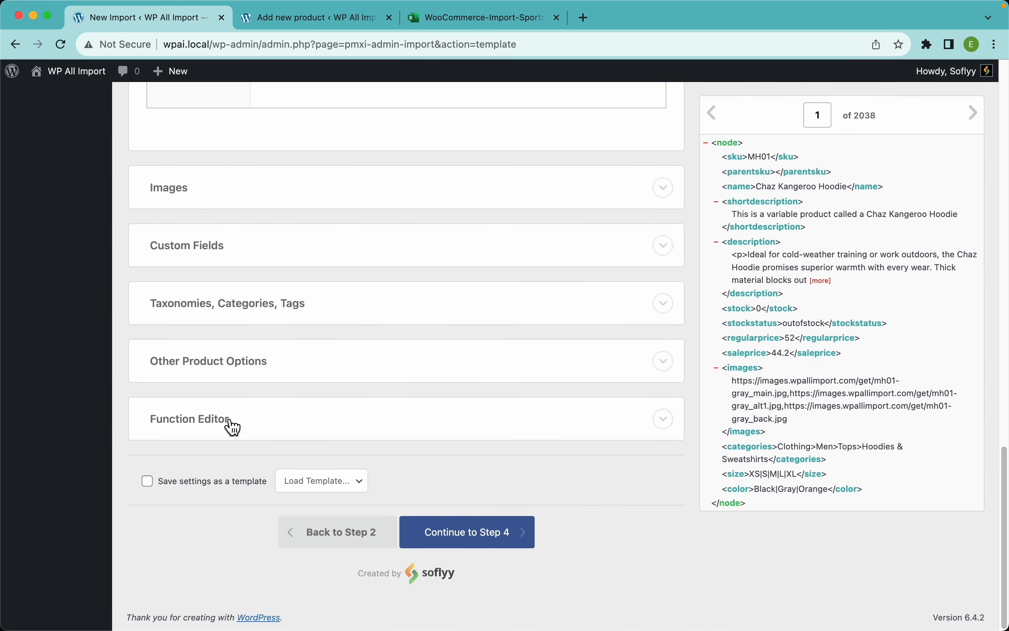
{"action": "scroll", "coordinate": [450, 382], "scroll_direction": "up", "scroll_amount": 10}
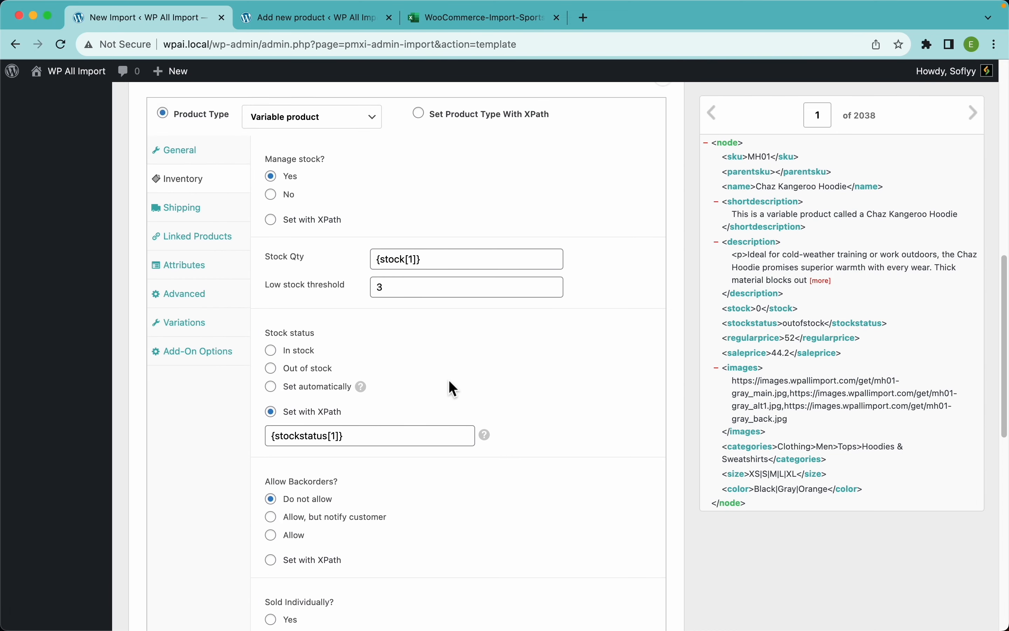
{"action": "scroll", "coordinate": [449, 381], "scroll_direction": "down", "scroll_amount": 2}
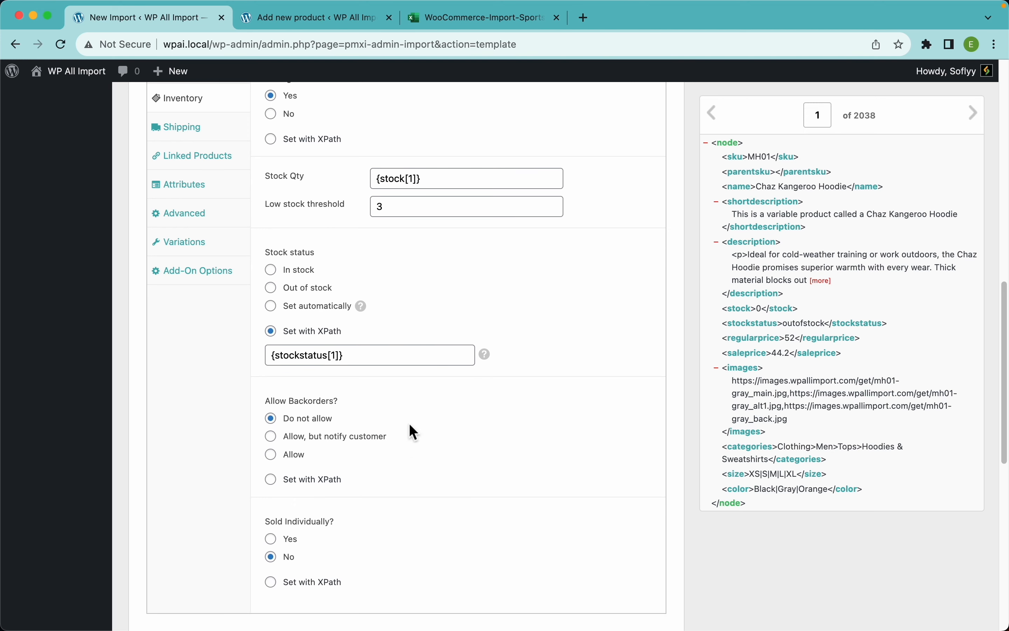
{"action": "scroll", "coordinate": [390, 401], "scroll_direction": "up", "scroll_amount": 2}
{"action": "left_click", "coordinate": [208, 214]}
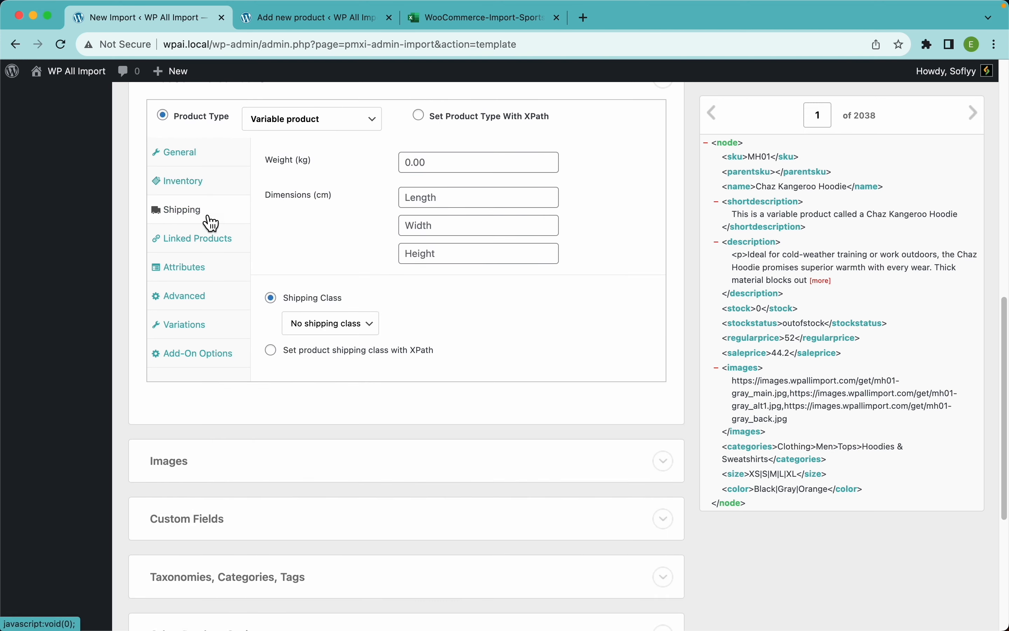
{"action": "left_click", "coordinate": [208, 246]}
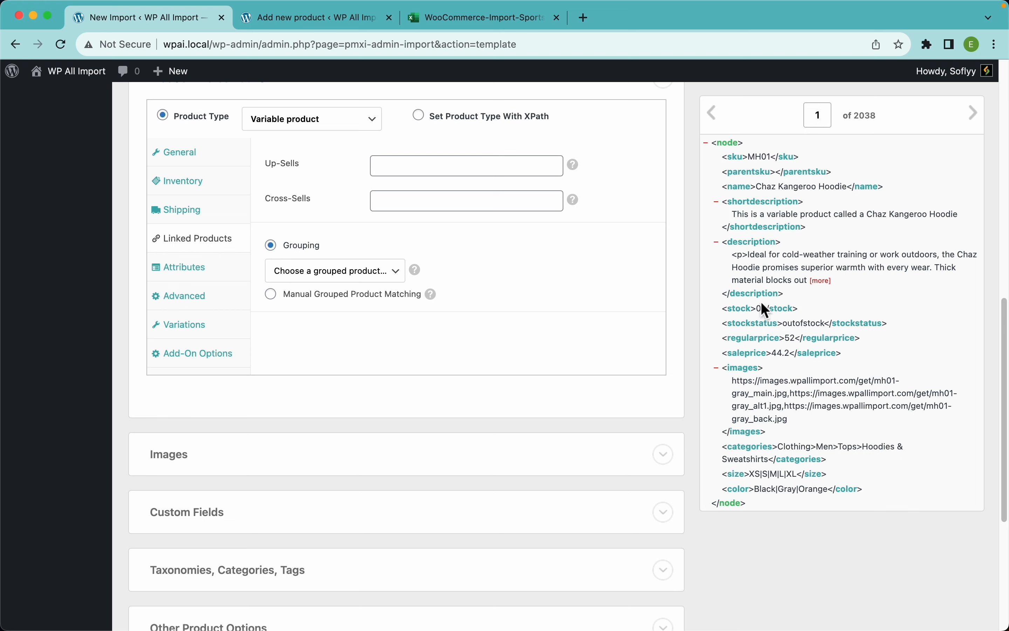
{"action": "left_click", "coordinate": [202, 277]}
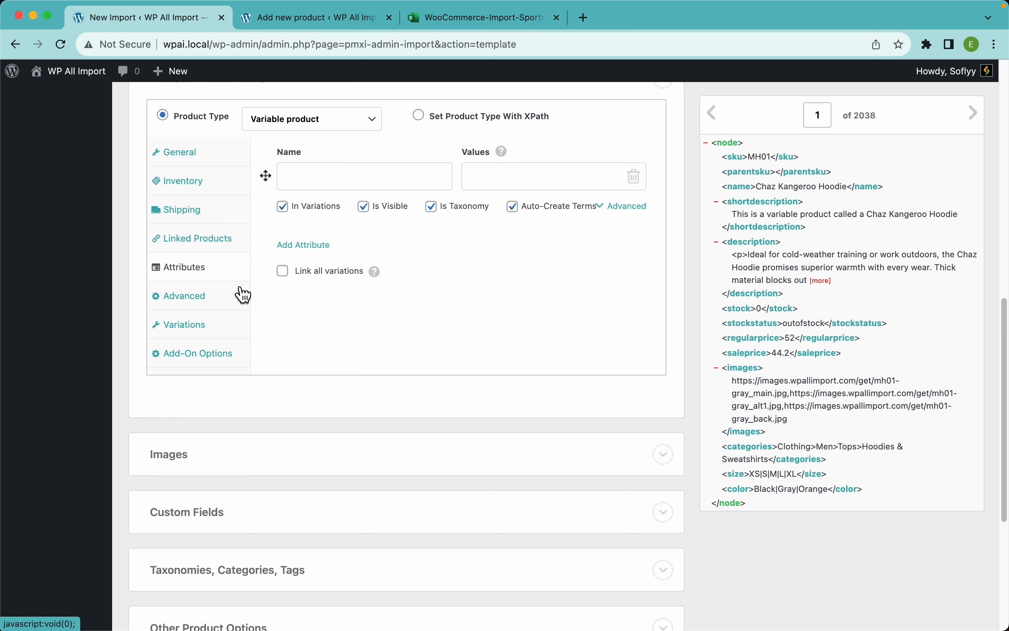
{"action": "left_click", "coordinate": [354, 182]}
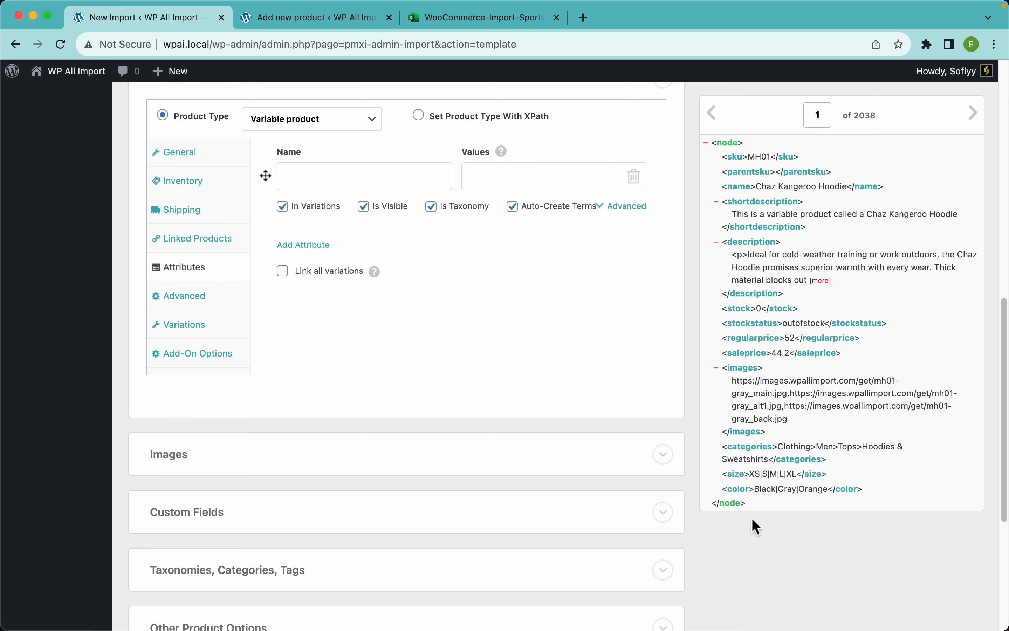
{"action": "left_click", "coordinate": [326, 251]}
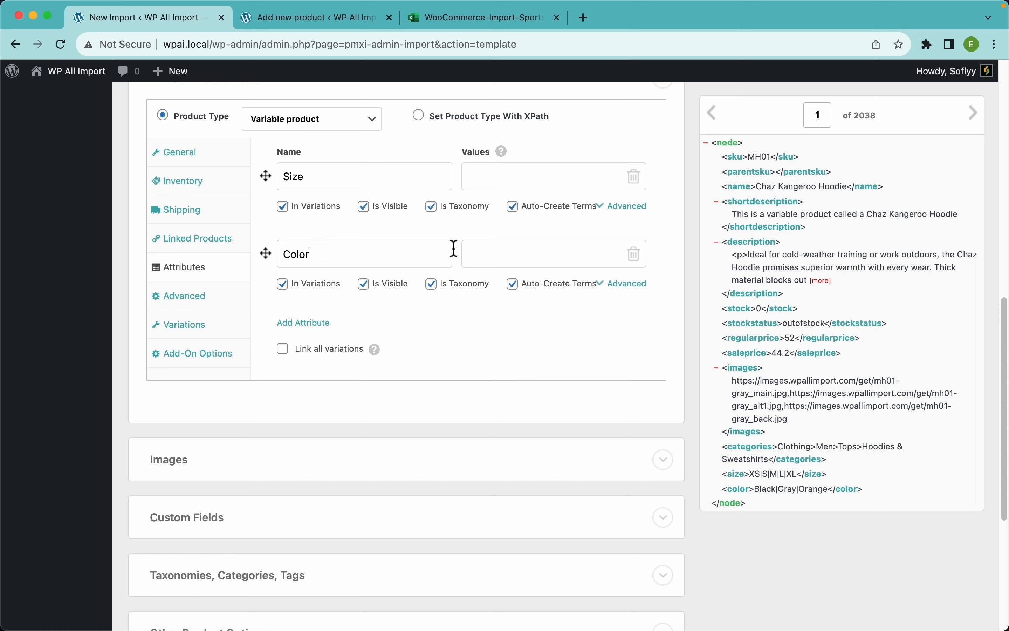
{"action": "left_click_drag", "start_coordinate": [736, 474], "coordinate": [546, 179]}
{"action": "left_click_drag", "start_coordinate": [750, 492], "coordinate": [568, 261]}
{"action": "left_click", "coordinate": [558, 335]}
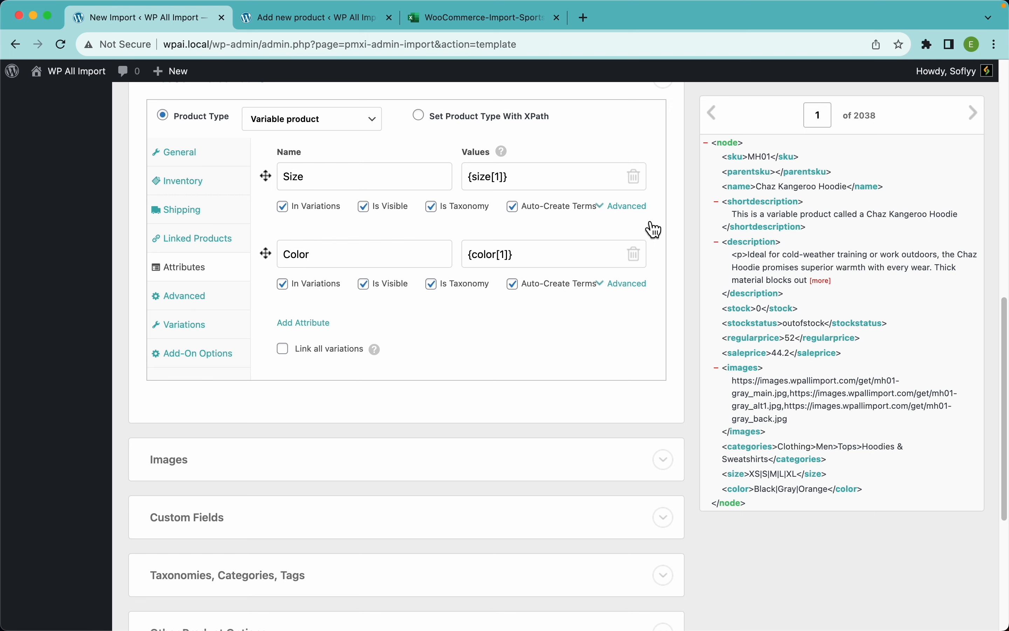
{"action": "left_click", "coordinate": [633, 220]}
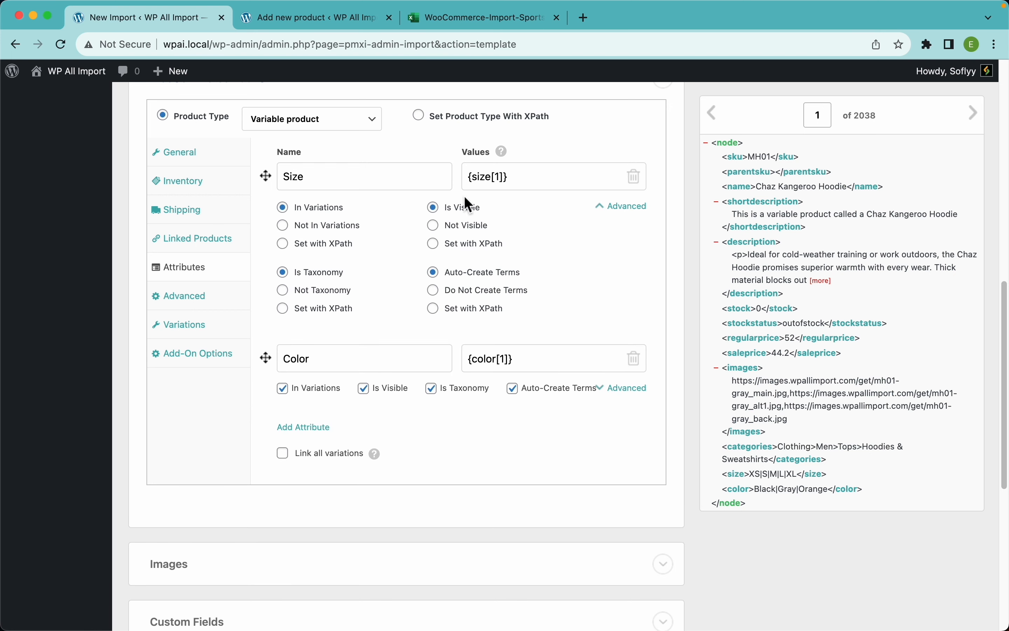
{"action": "left_click", "coordinate": [352, 246]}
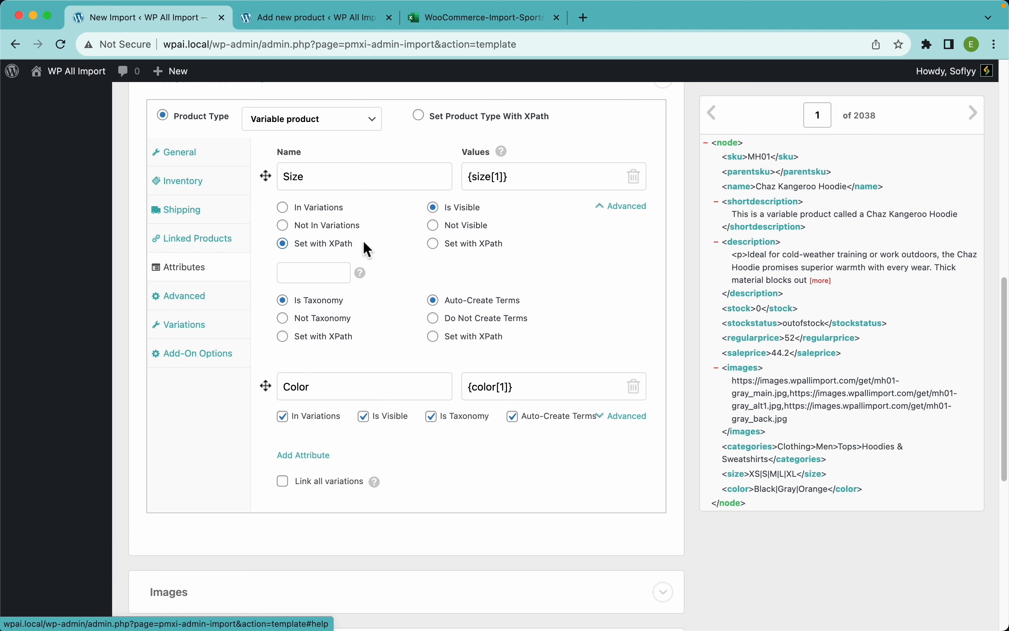
{"action": "left_click", "coordinate": [319, 208]}
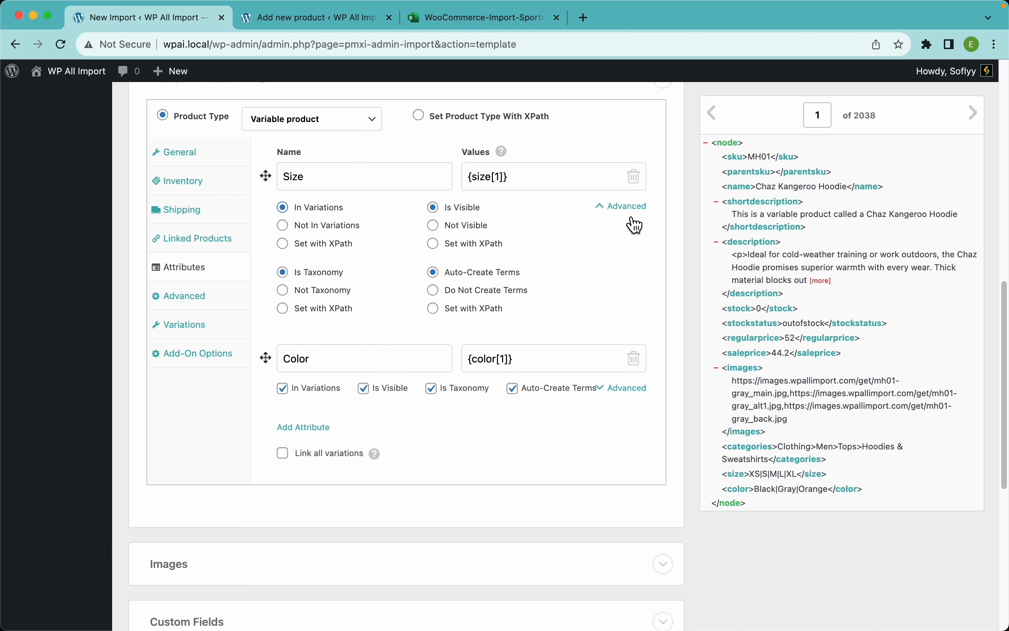
{"action": "left_click", "coordinate": [612, 216]}
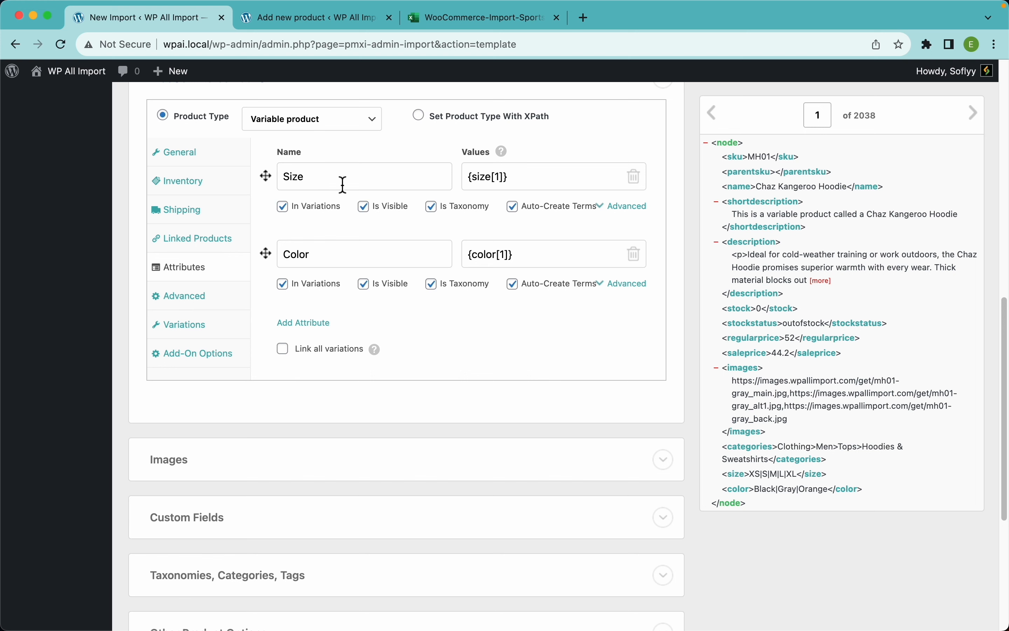
{"action": "left_click", "coordinate": [287, 208]}
{"action": "left_click", "coordinate": [284, 208]}
{"action": "scroll", "coordinate": [407, 359], "scroll_direction": "down", "scroll_amount": 2}
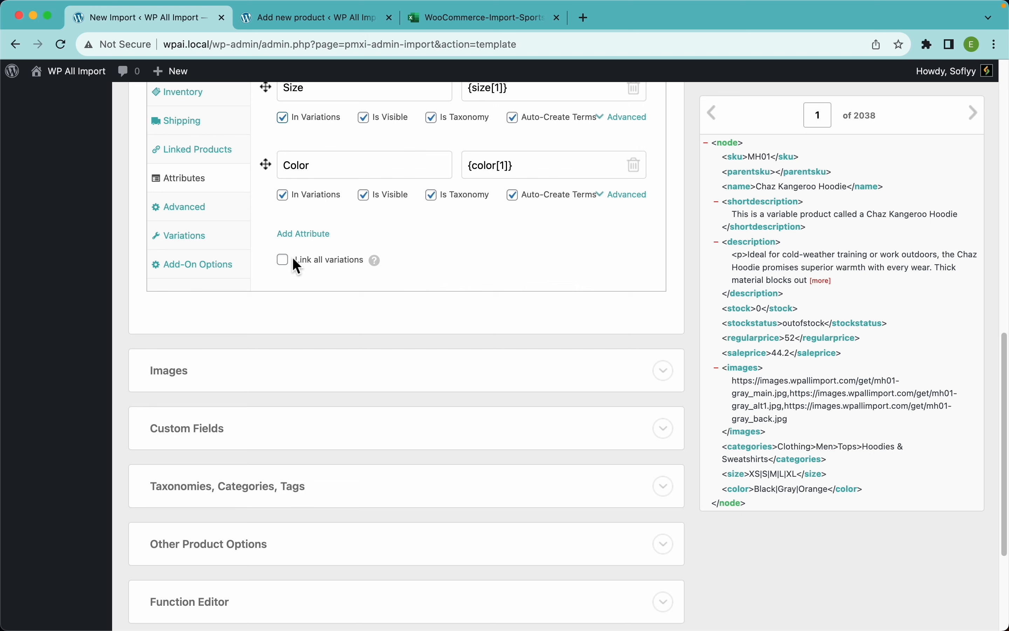
{"action": "mouse_move", "coordinate": [377, 267]}
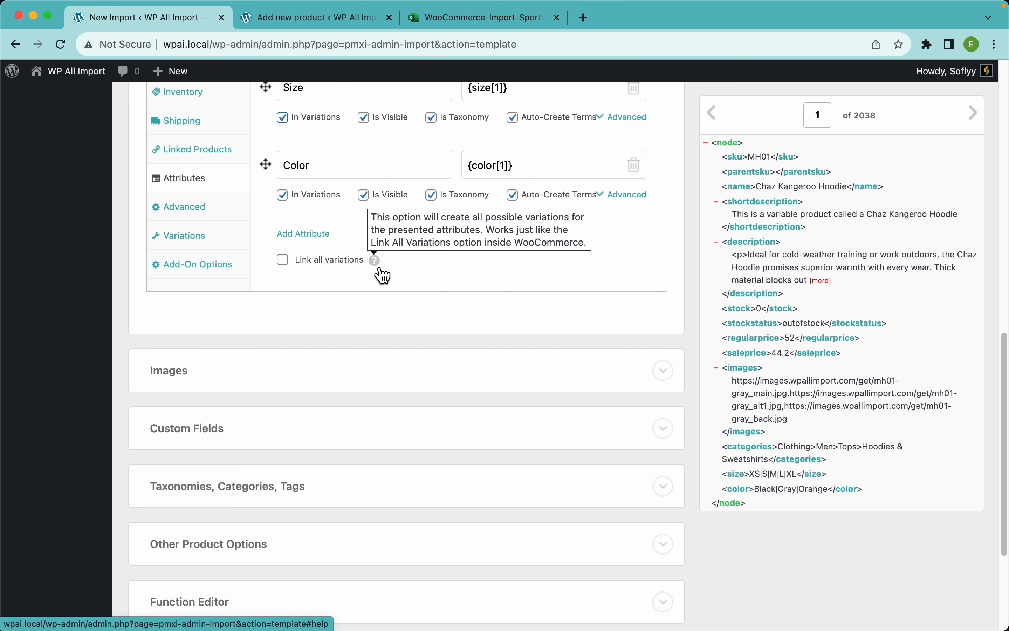
{"action": "scroll", "coordinate": [443, 278], "scroll_direction": "up", "scroll_amount": 2}
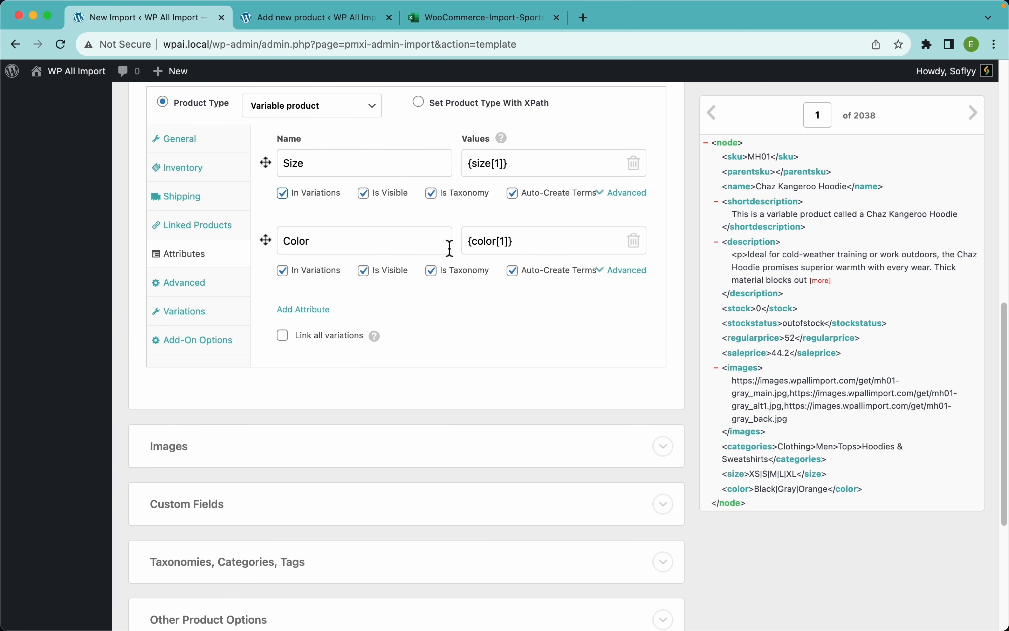
{"action": "left_click", "coordinate": [296, 19]}
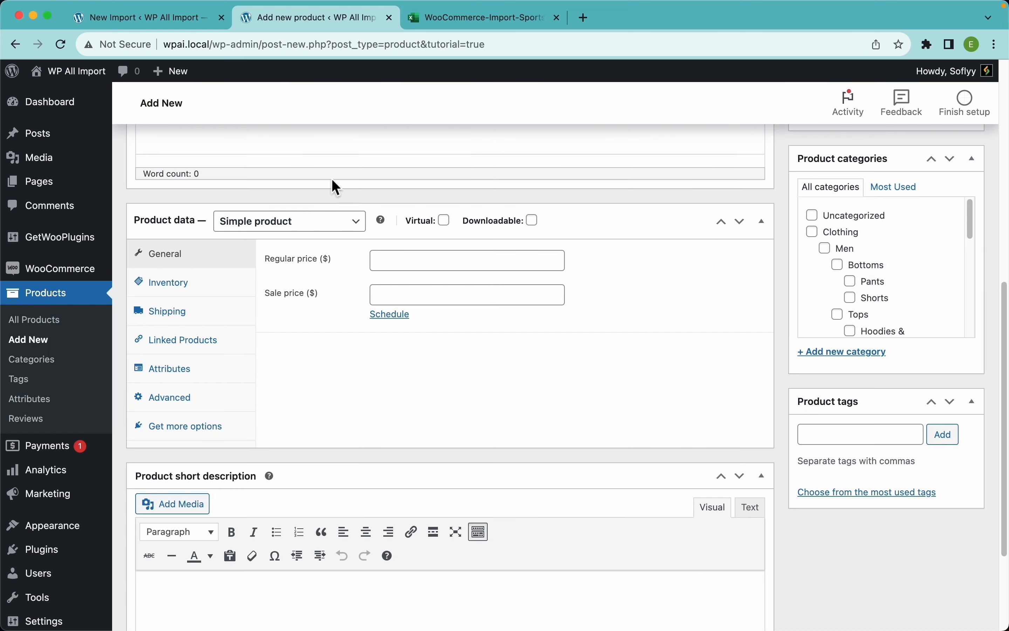
{"action": "left_click", "coordinate": [160, 25]}
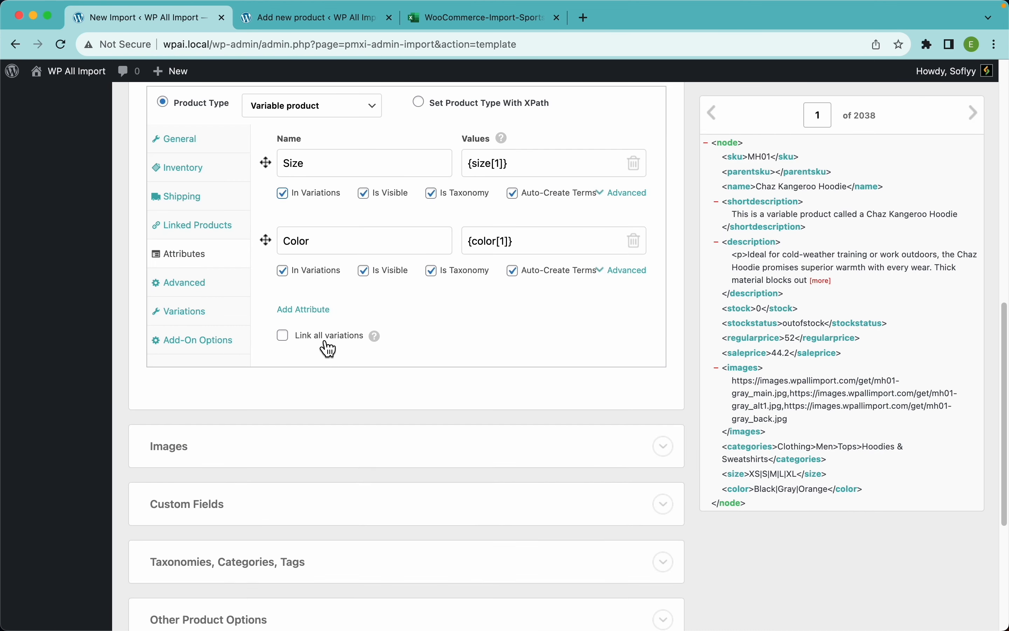
{"action": "left_click", "coordinate": [283, 336]}
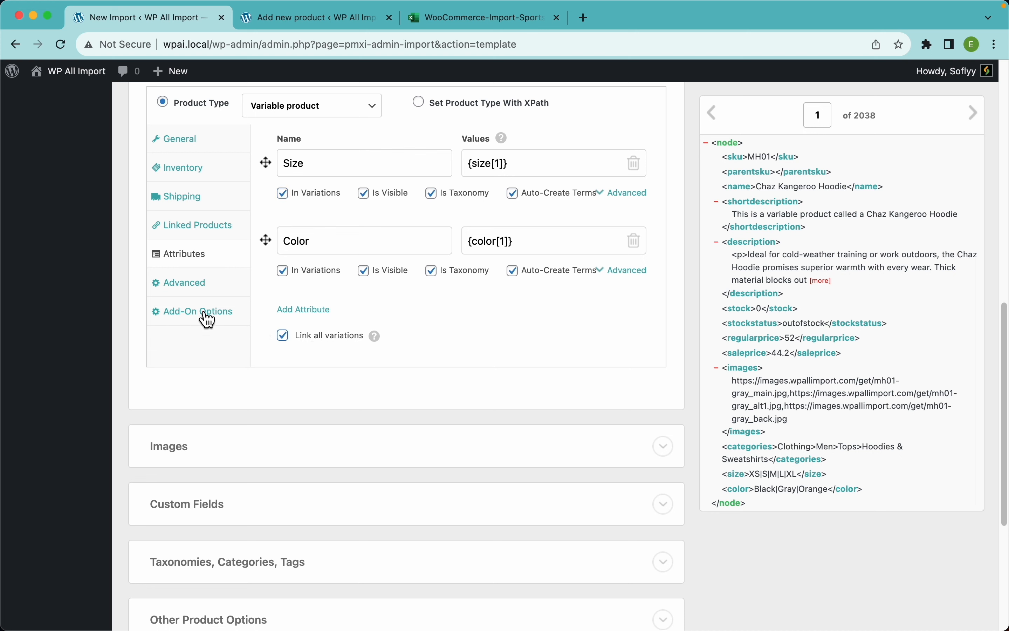
{"action": "left_click", "coordinate": [282, 336]}
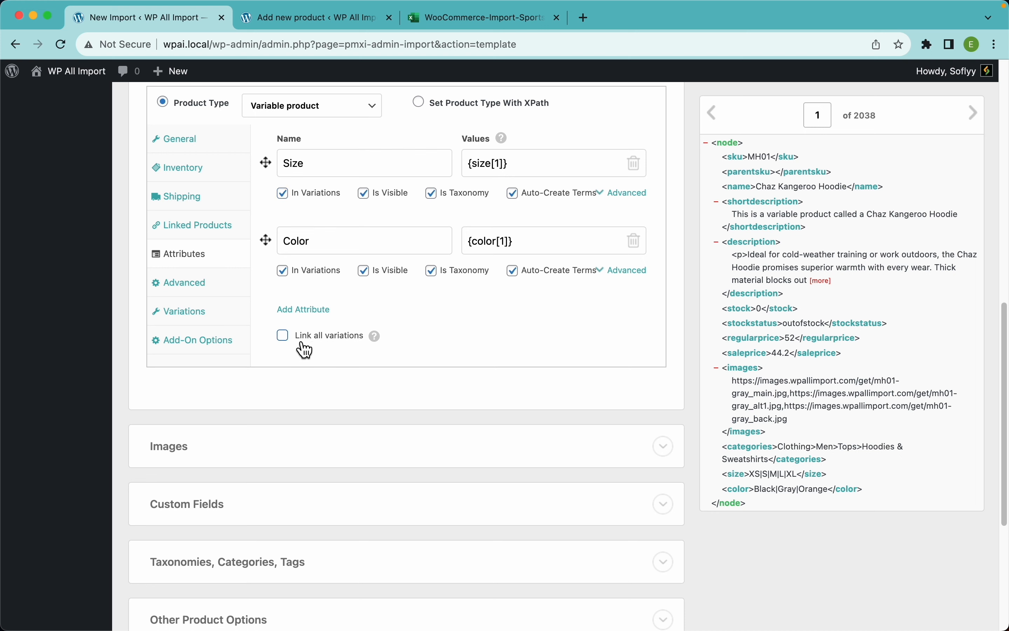
{"action": "left_click", "coordinate": [304, 343]}
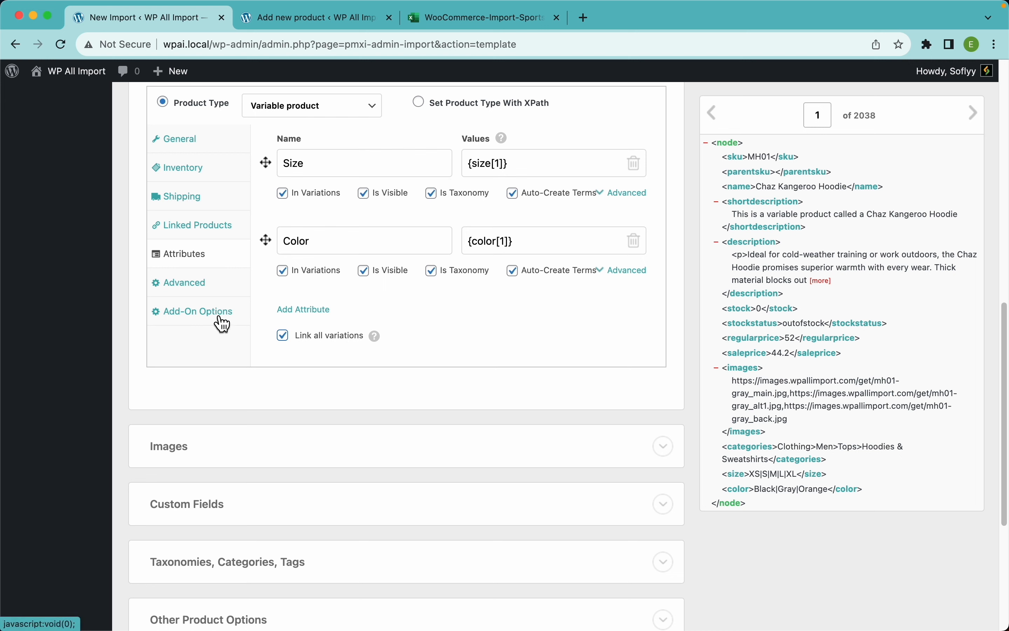
{"action": "left_click", "coordinate": [310, 340]}
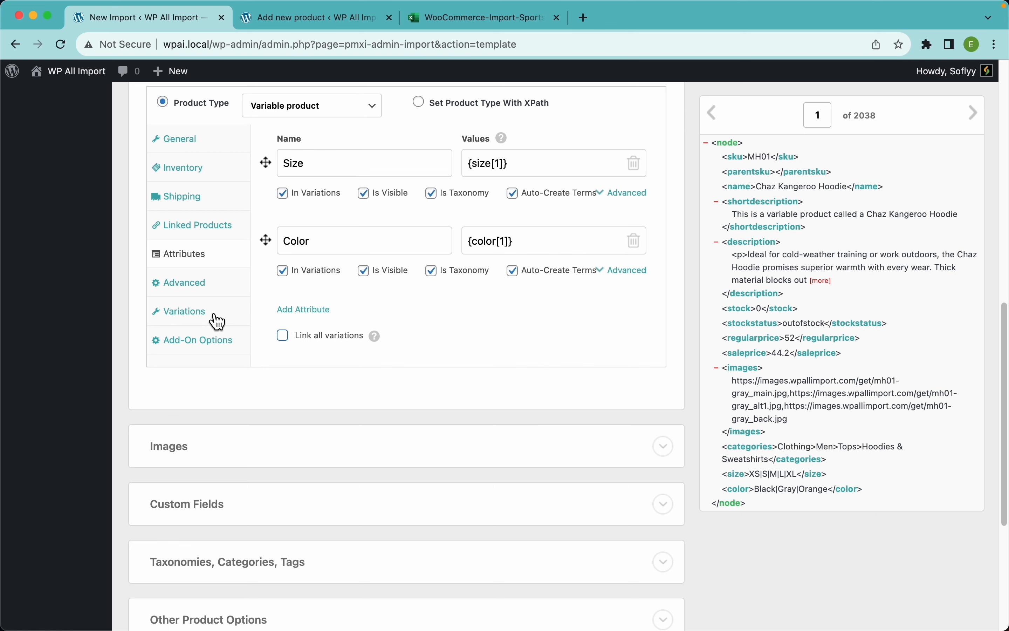
- Open the Variations tab and try matching variations to parents by identical title
{"action": "left_click", "coordinate": [227, 321]}
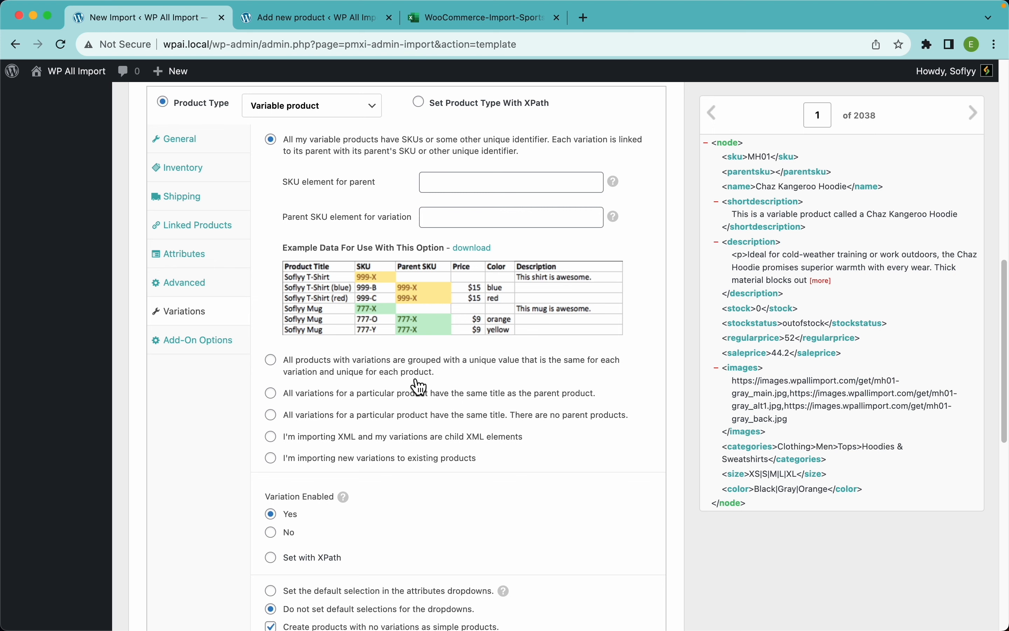
{"action": "left_click", "coordinate": [343, 399]}
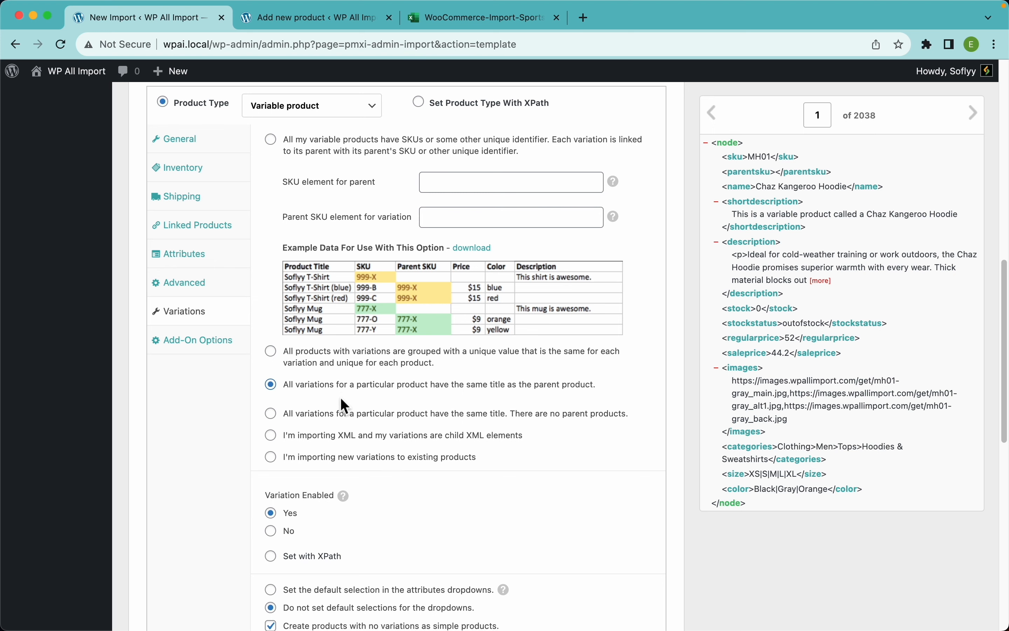
{"action": "scroll", "coordinate": [386, 287], "scroll_direction": "up", "scroll_amount": 5}
{"action": "scroll", "coordinate": [385, 287], "scroll_direction": "up", "scroll_amount": 3}
{"action": "scroll", "coordinate": [386, 287], "scroll_direction": "down", "scroll_amount": 1}
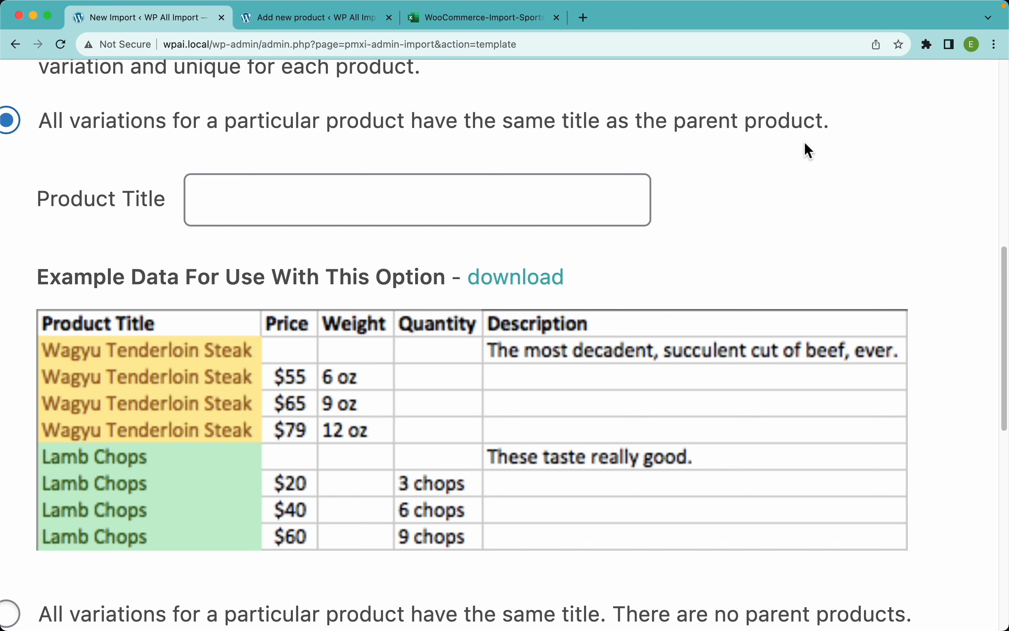
{"action": "scroll", "coordinate": [263, 185], "scroll_direction": "down", "scroll_amount": 1}
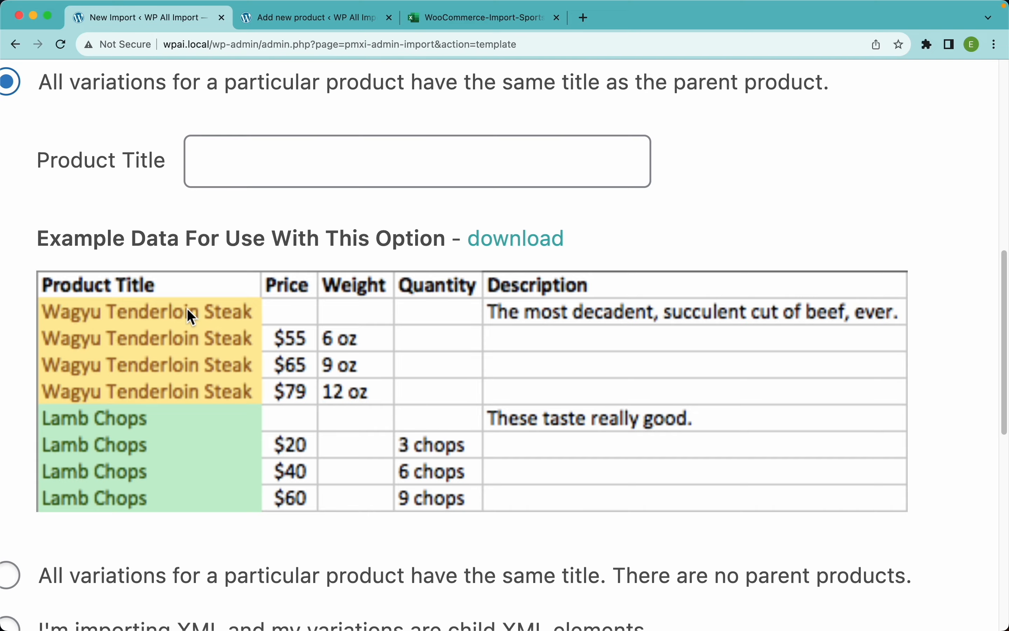
{"action": "scroll", "coordinate": [316, 294], "scroll_direction": "down", "scroll_amount": 5}
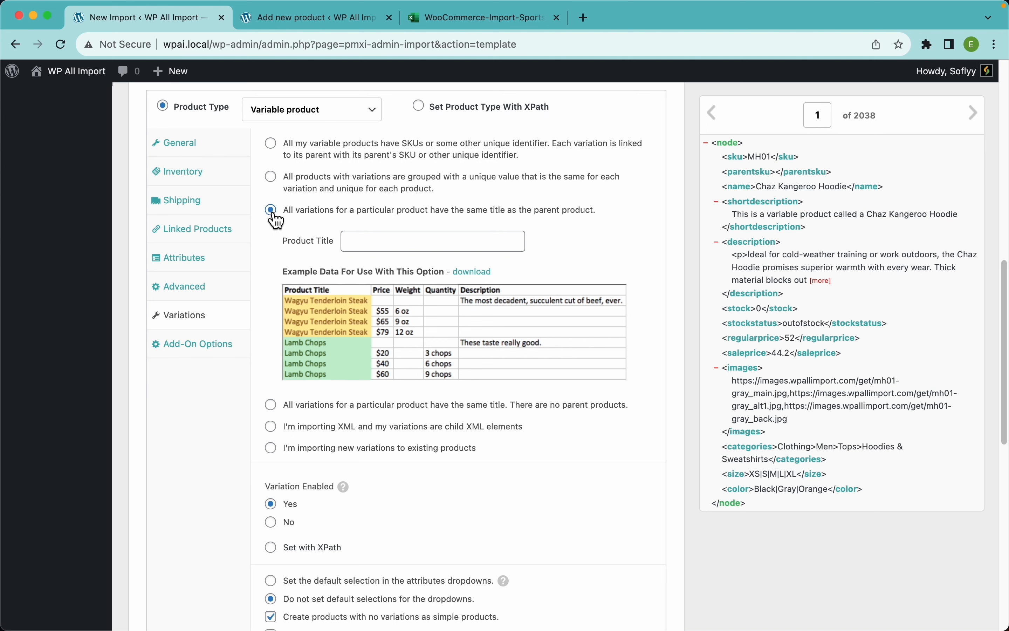
- Enter {name[1]} as Product Title, then switch to linking variations by SKU and parent SKU
{"action": "left_click_drag", "start_coordinate": [753, 188], "coordinate": [472, 248]}
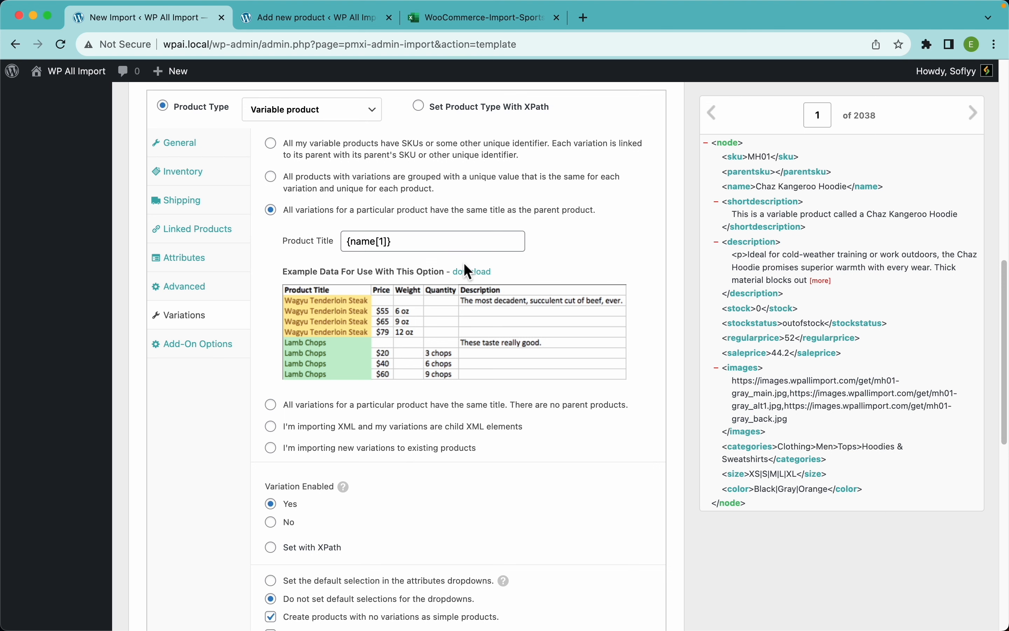
{"action": "left_click", "coordinate": [329, 139]}
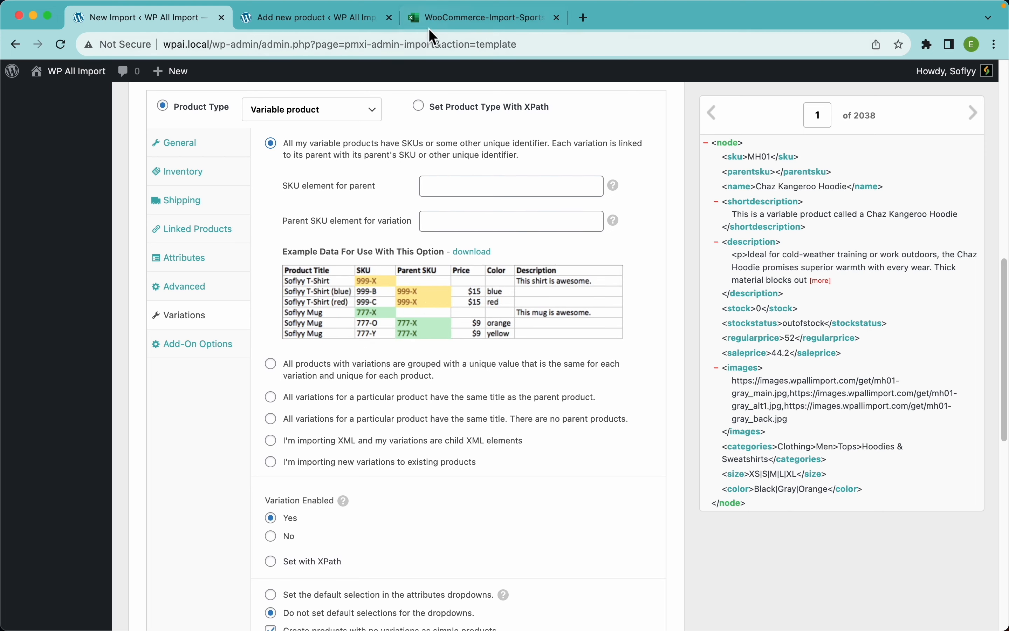
{"action": "left_click_drag", "start_coordinate": [441, 19], "coordinate": [313, 31]}
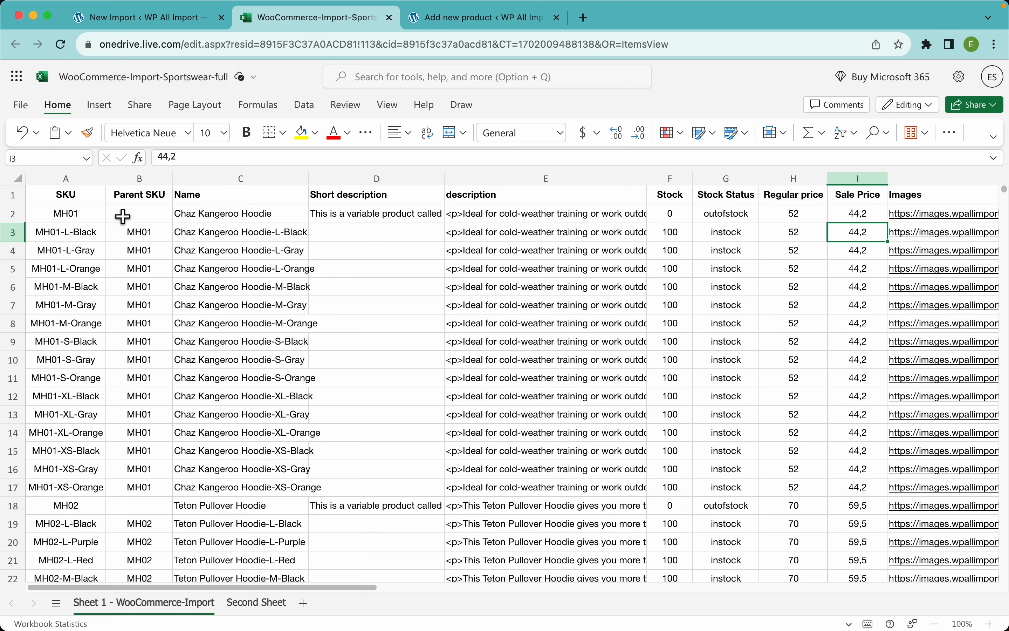
{"action": "left_click", "coordinate": [79, 183]}
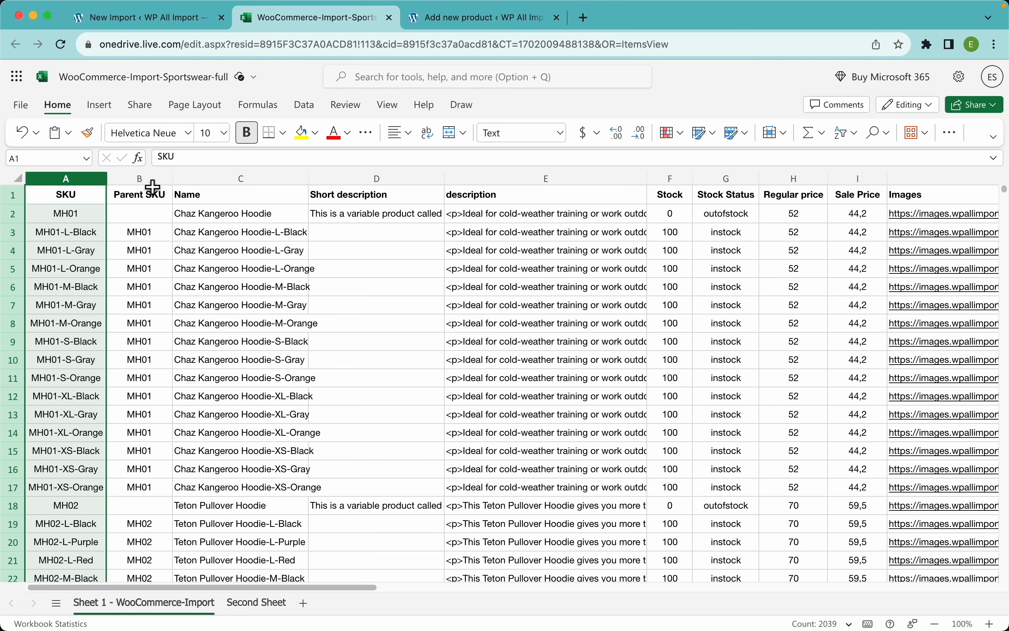
{"action": "left_click", "coordinate": [144, 179]}
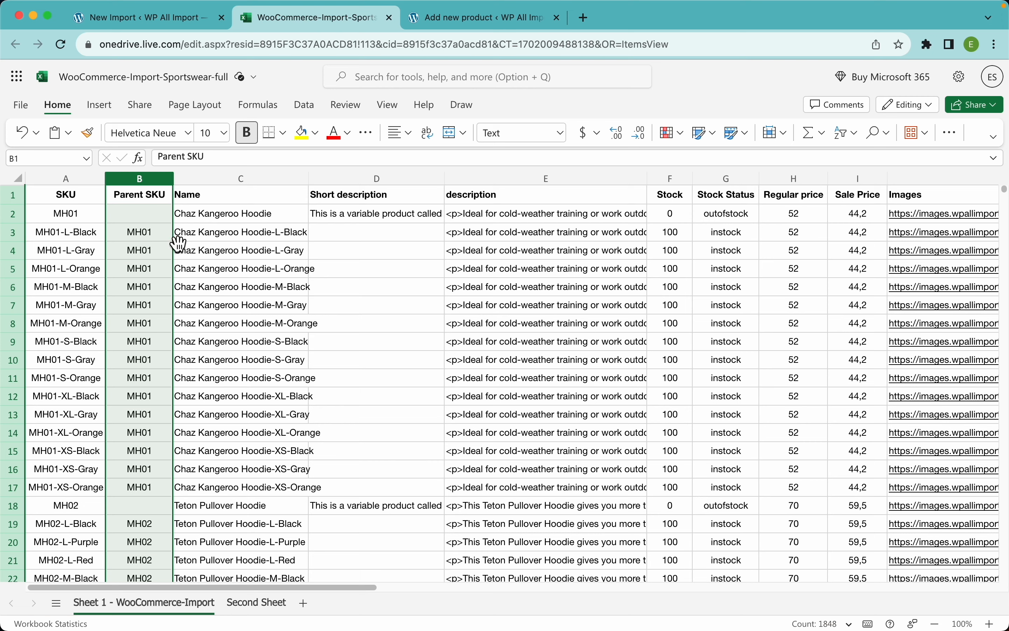
{"action": "left_click_drag", "start_coordinate": [142, 232], "coordinate": [135, 487]}
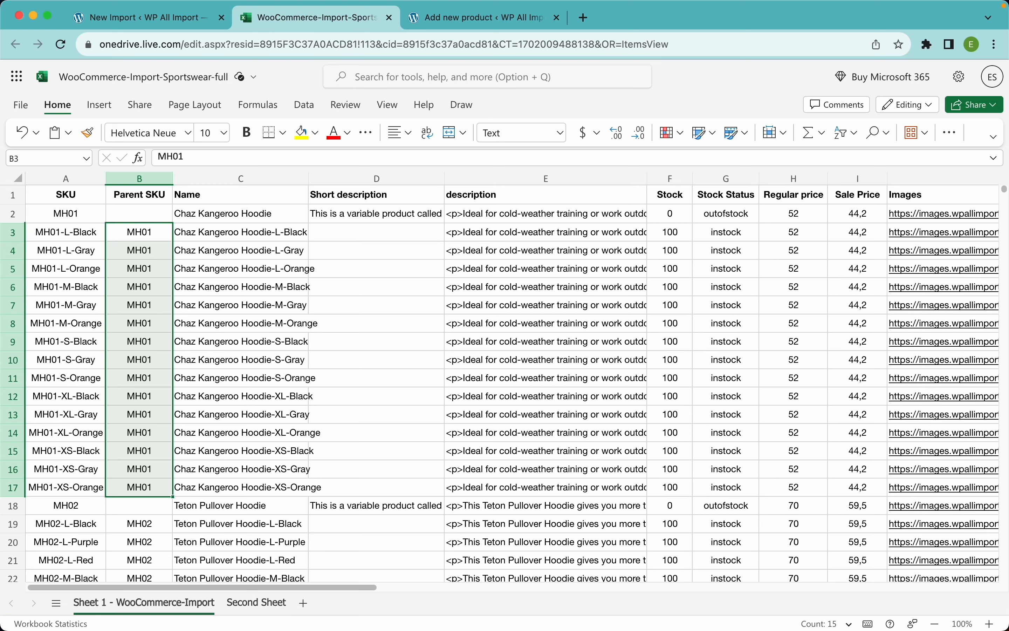
{"action": "key", "text": "shift+space"}
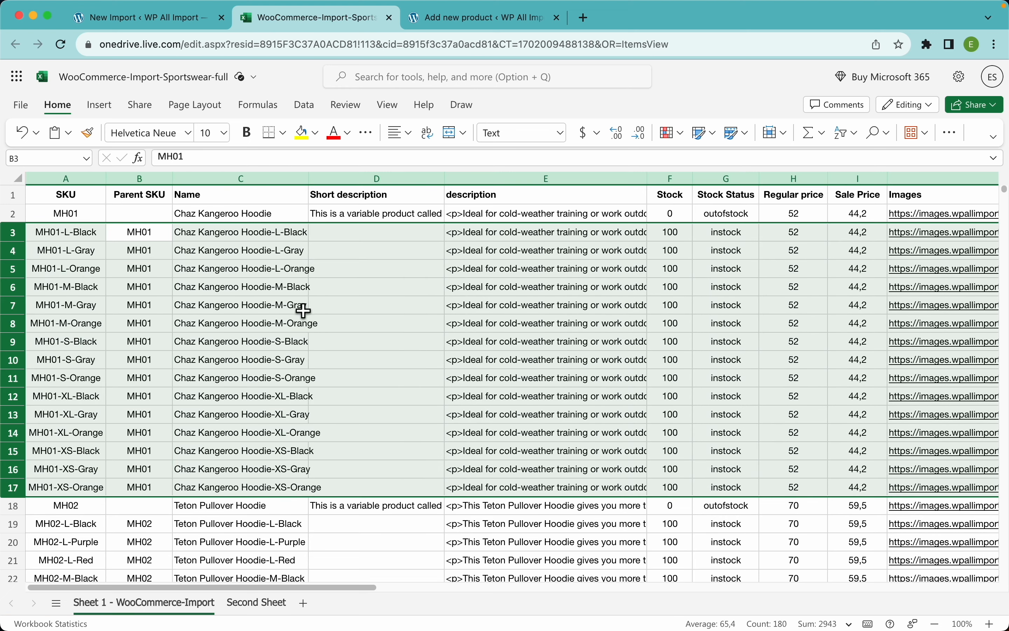
{"action": "left_click", "coordinate": [12, 220]}
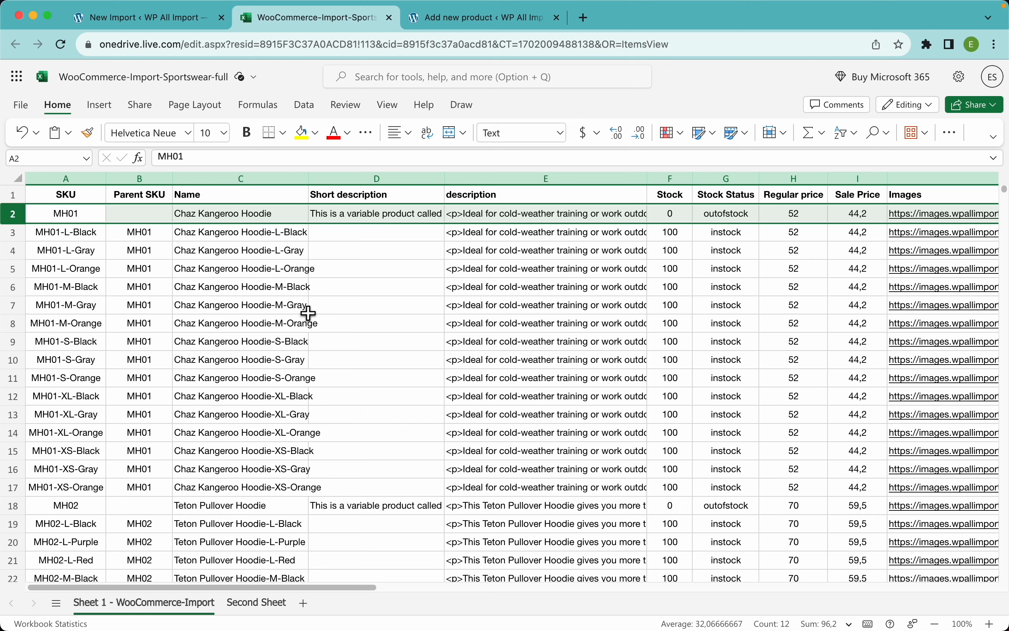
{"action": "left_click", "coordinate": [175, 18]}
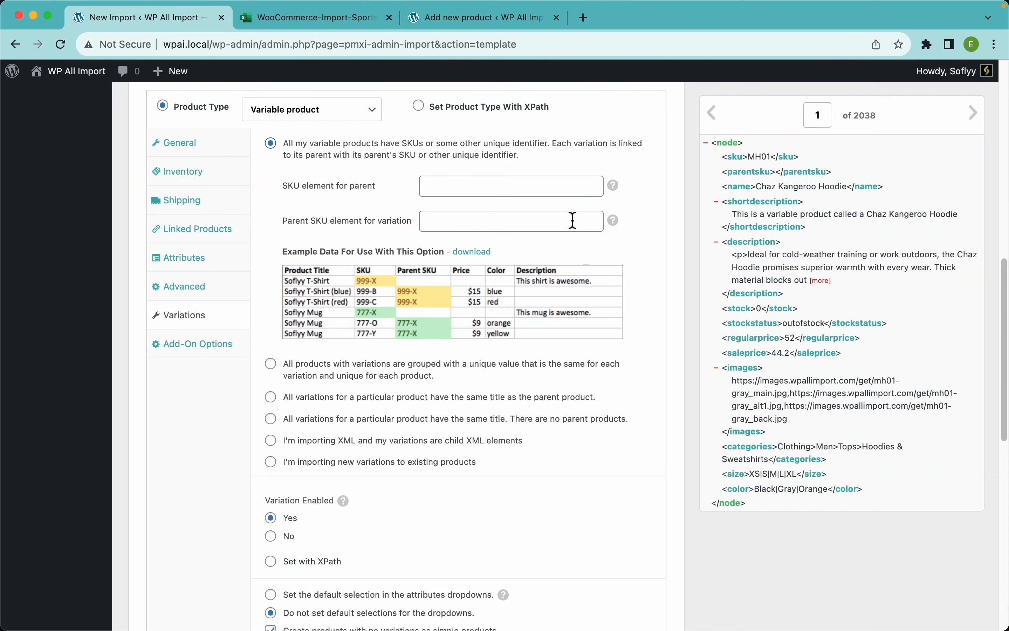
{"action": "left_click_drag", "start_coordinate": [736, 158], "coordinate": [546, 223]}
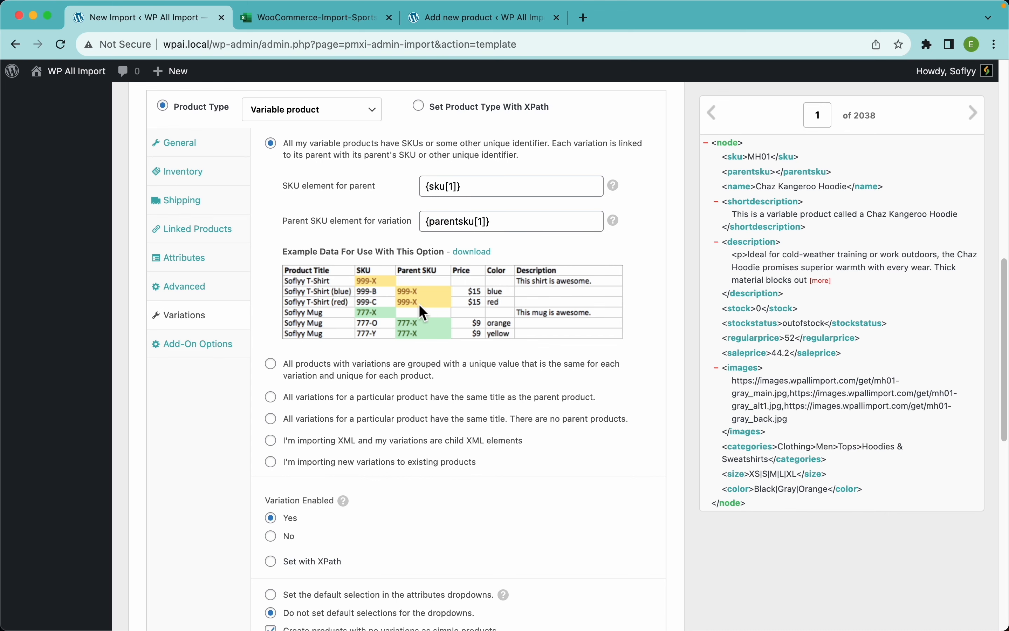
{"action": "scroll", "coordinate": [367, 322], "scroll_direction": "down", "scroll_amount": 5}
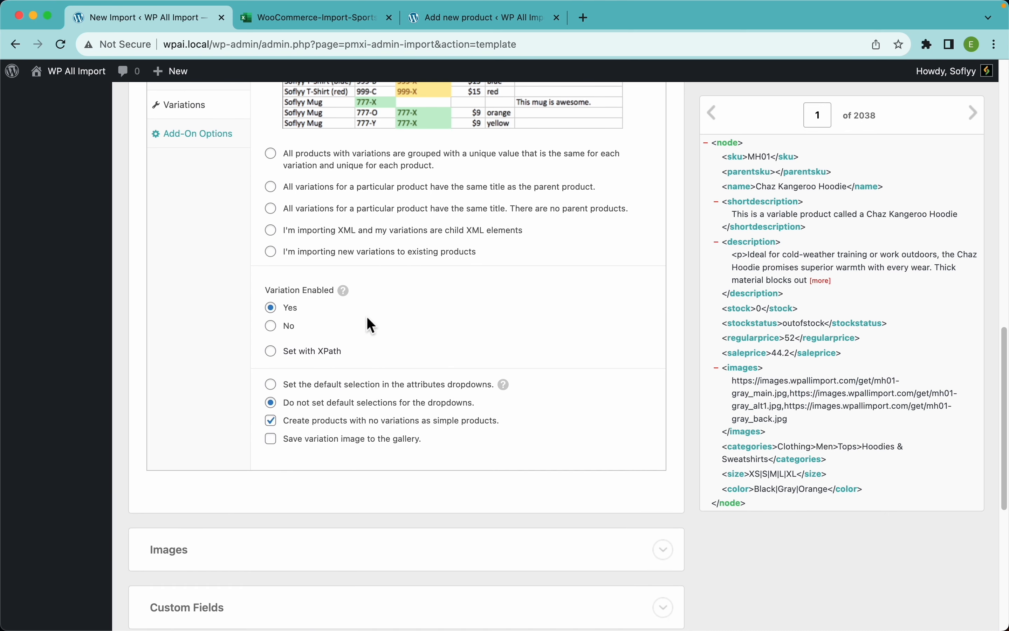
{"action": "scroll", "coordinate": [461, 317], "scroll_direction": "up", "scroll_amount": 4}
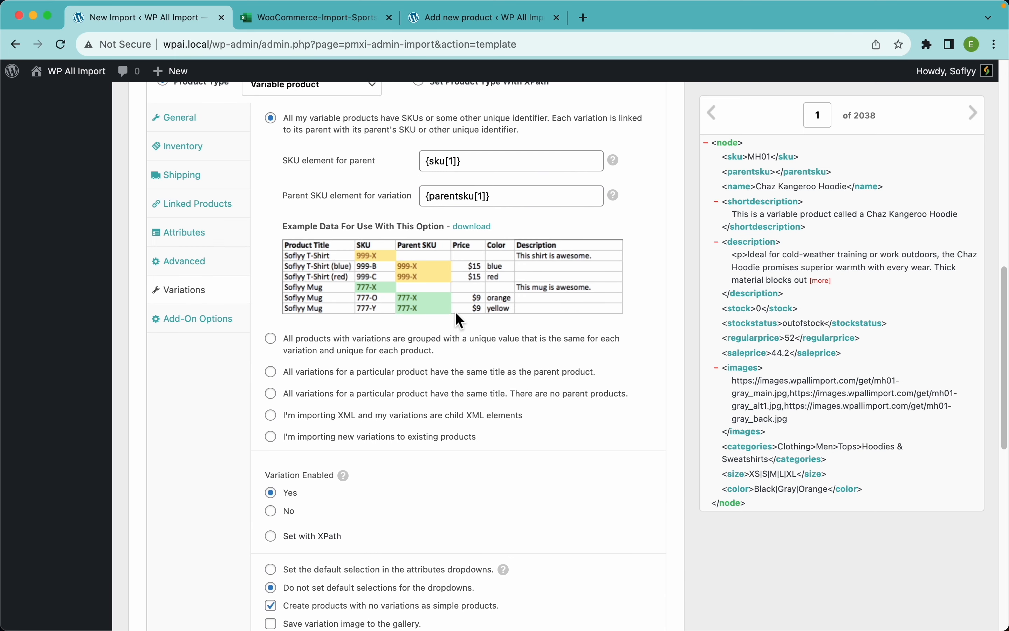
{"action": "scroll", "coordinate": [410, 541], "scroll_direction": "down", "scroll_amount": 2}
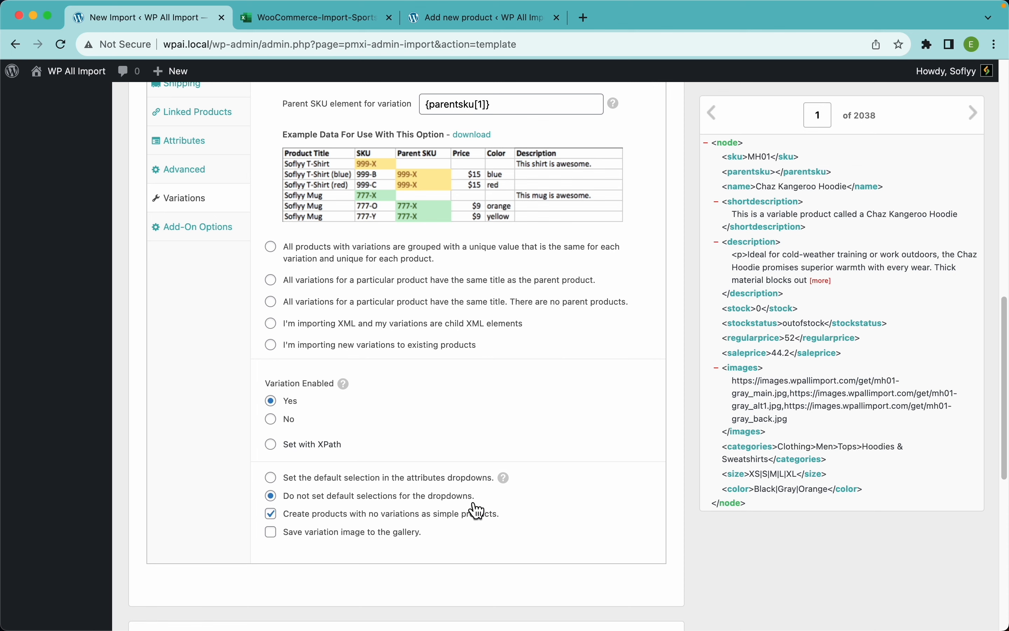
{"action": "scroll", "coordinate": [512, 386], "scroll_direction": "up", "scroll_amount": 3}
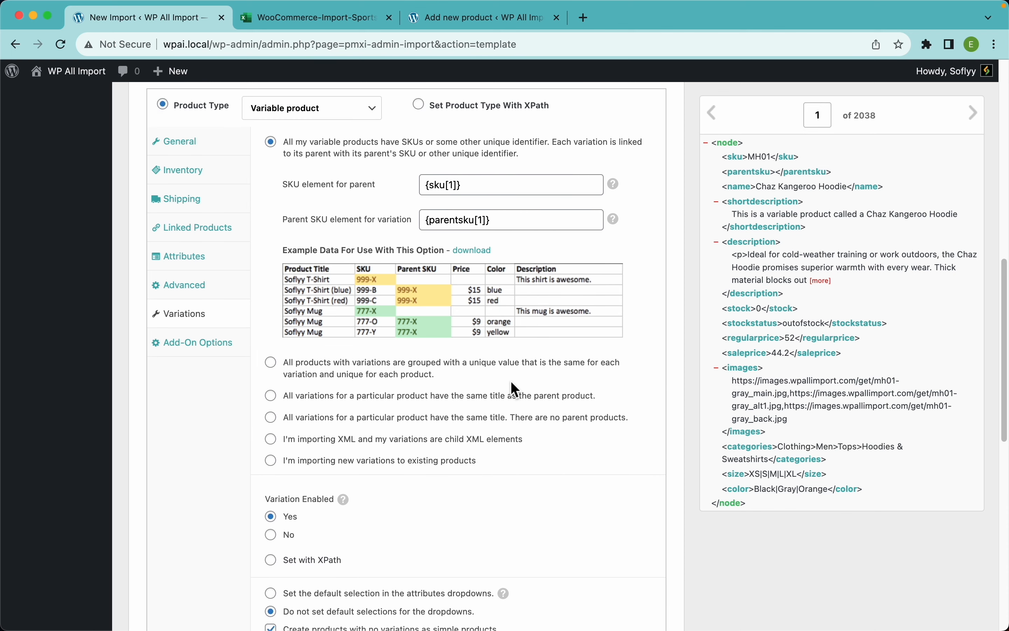
{"action": "scroll", "coordinate": [515, 390], "scroll_direction": "up", "scroll_amount": 2}
{"action": "left_click", "coordinate": [174, 197]}
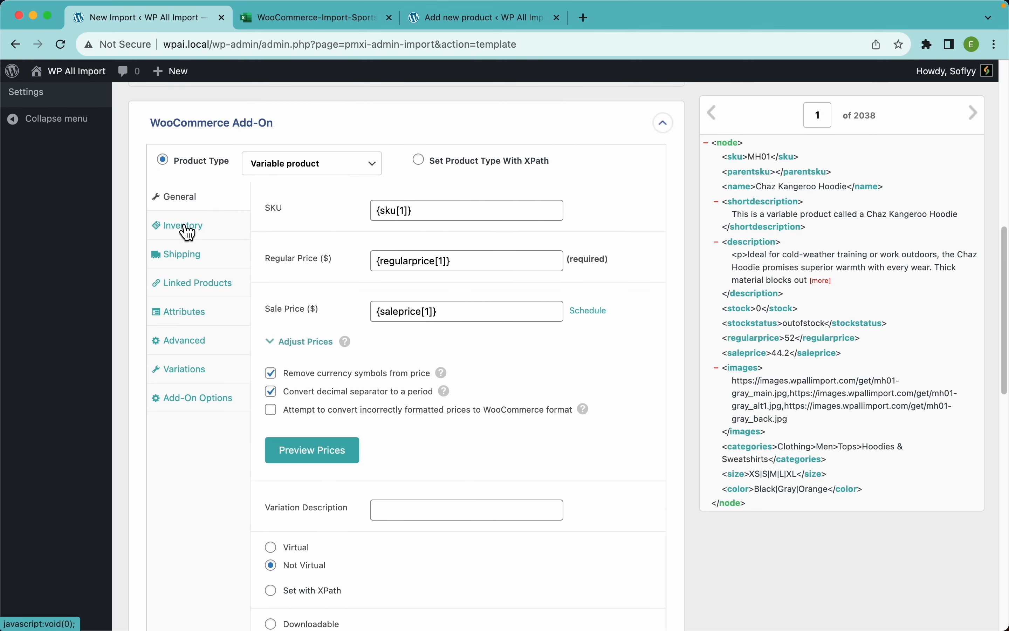
{"action": "left_click", "coordinate": [186, 226]}
{"action": "left_click", "coordinate": [216, 265]}
{"action": "left_click", "coordinate": [223, 285]}
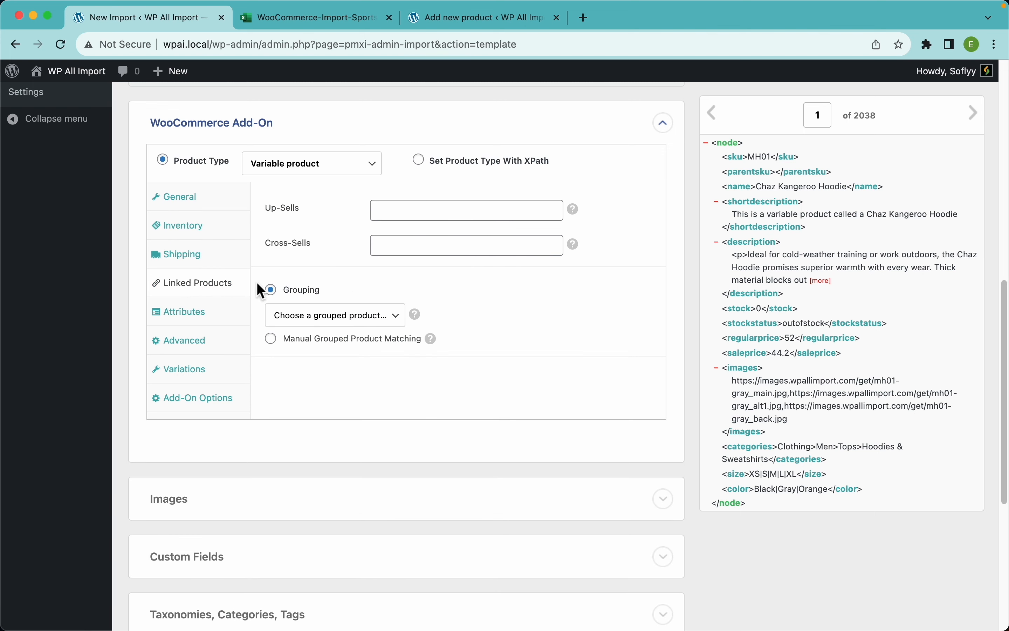
{"action": "left_click", "coordinate": [180, 319]}
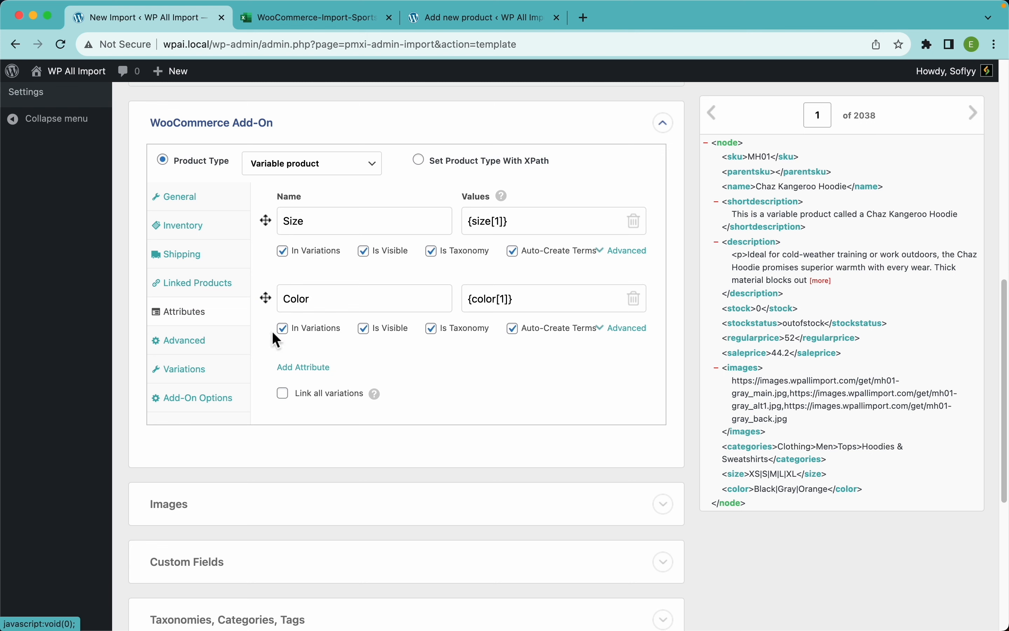
{"action": "left_click", "coordinate": [215, 378]}
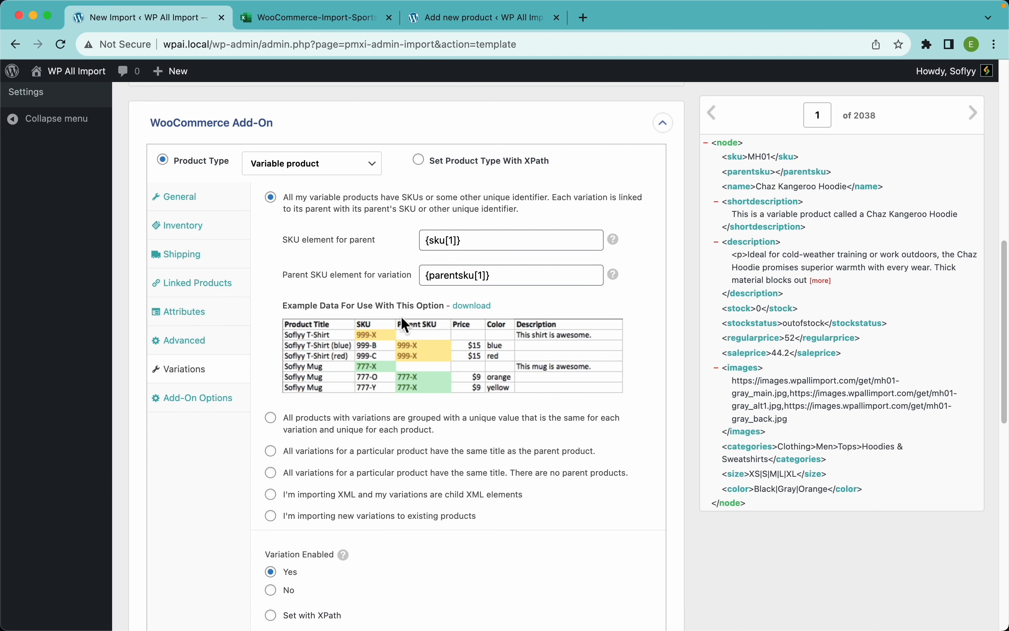
{"action": "scroll", "coordinate": [502, 326], "scroll_direction": "down", "scroll_amount": 15}
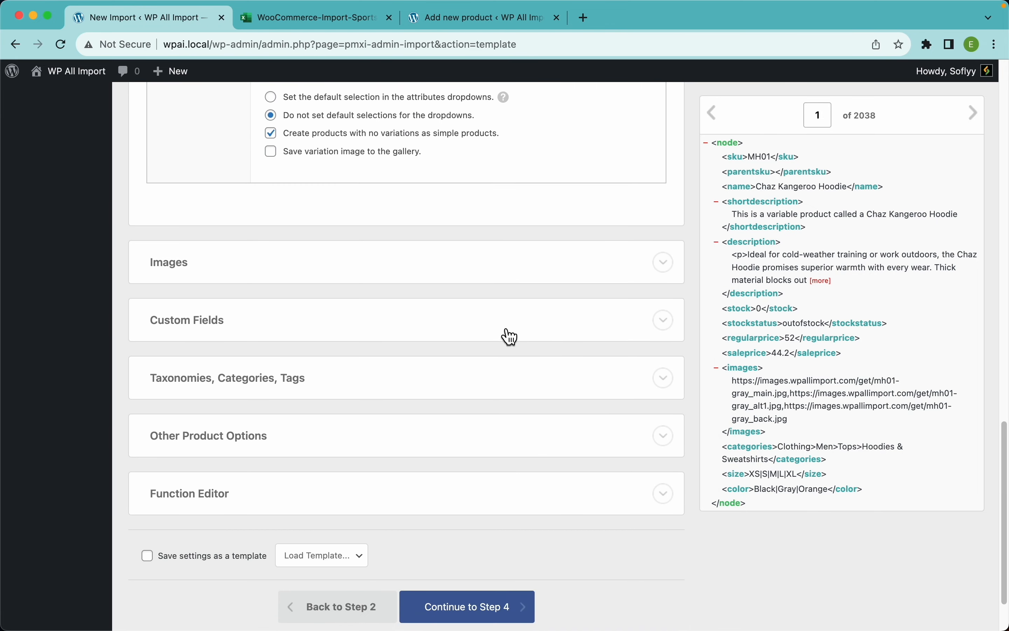
{"action": "scroll", "coordinate": [510, 336], "scroll_direction": "down", "scroll_amount": 2}
- Expand Images, map the <images> element as the image URLs, and preview the thumbnails
{"action": "left_click", "coordinate": [215, 226]}
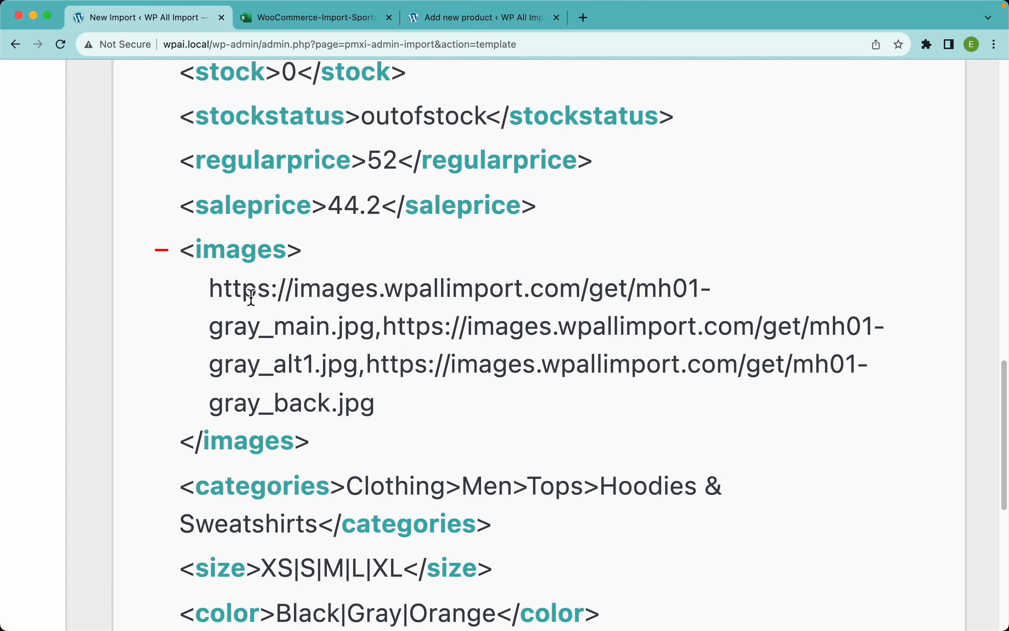
{"action": "left_click_drag", "start_coordinate": [215, 291], "coordinate": [374, 324]}
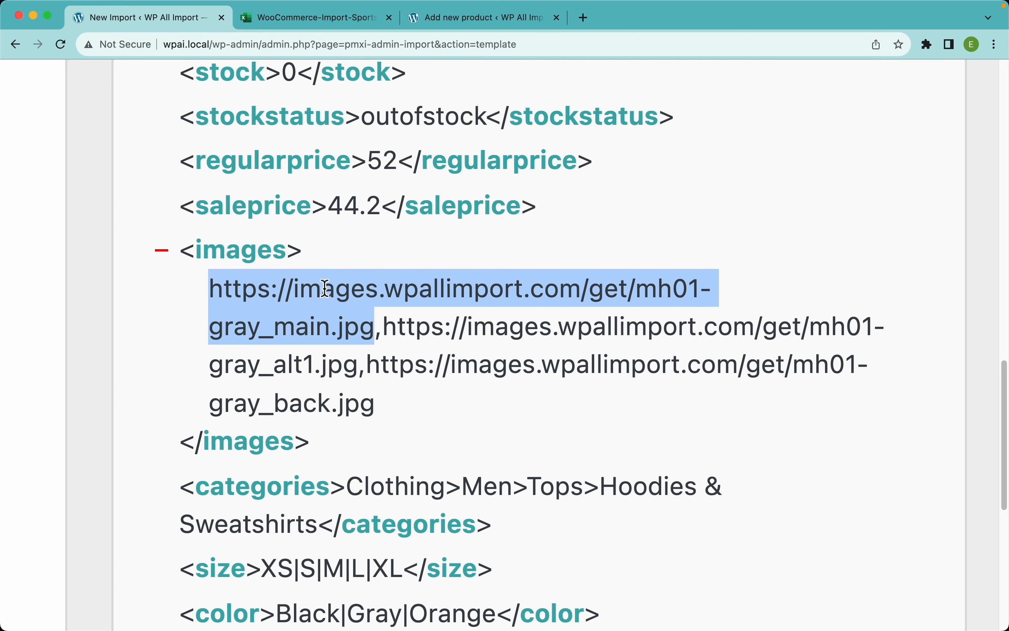
{"action": "double_click", "coordinate": [376, 323]}
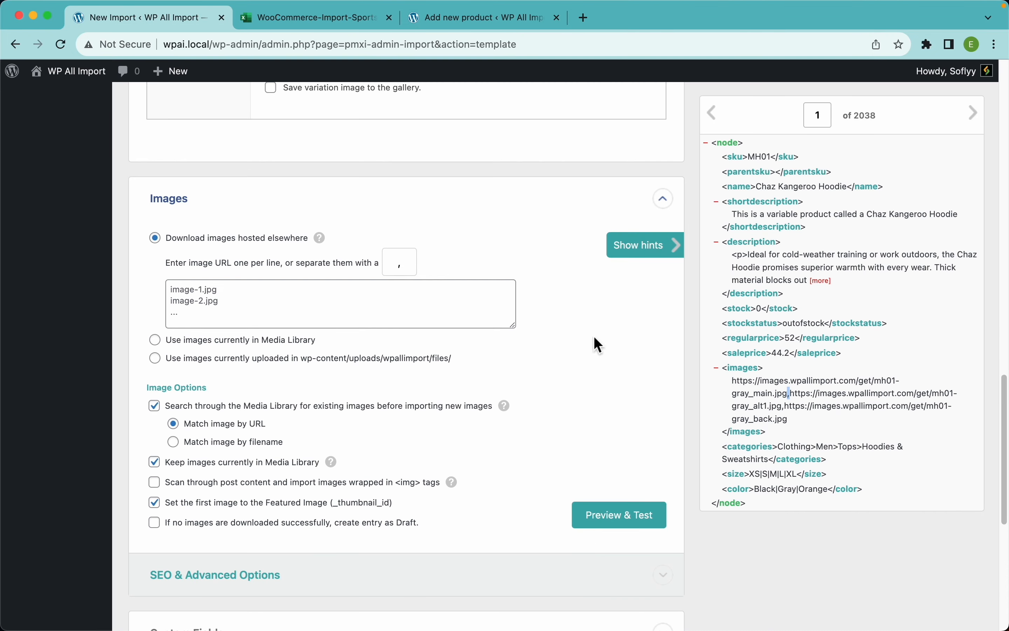
{"action": "left_click_drag", "start_coordinate": [743, 385], "coordinate": [441, 304]}
{"action": "left_click", "coordinate": [613, 519]}
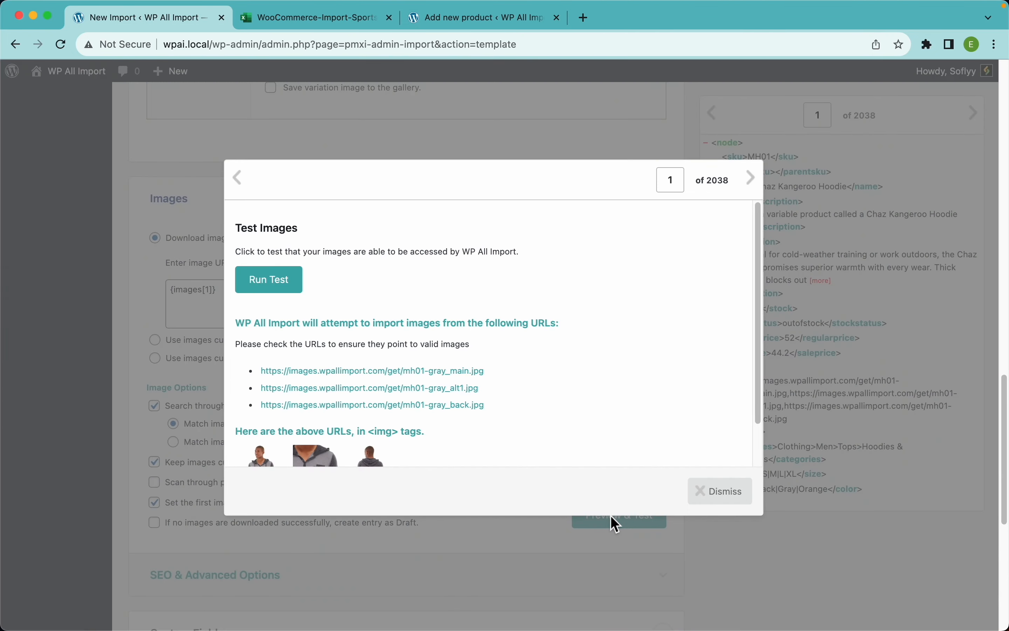
{"action": "scroll", "coordinate": [395, 452], "scroll_direction": "down", "scroll_amount": 2}
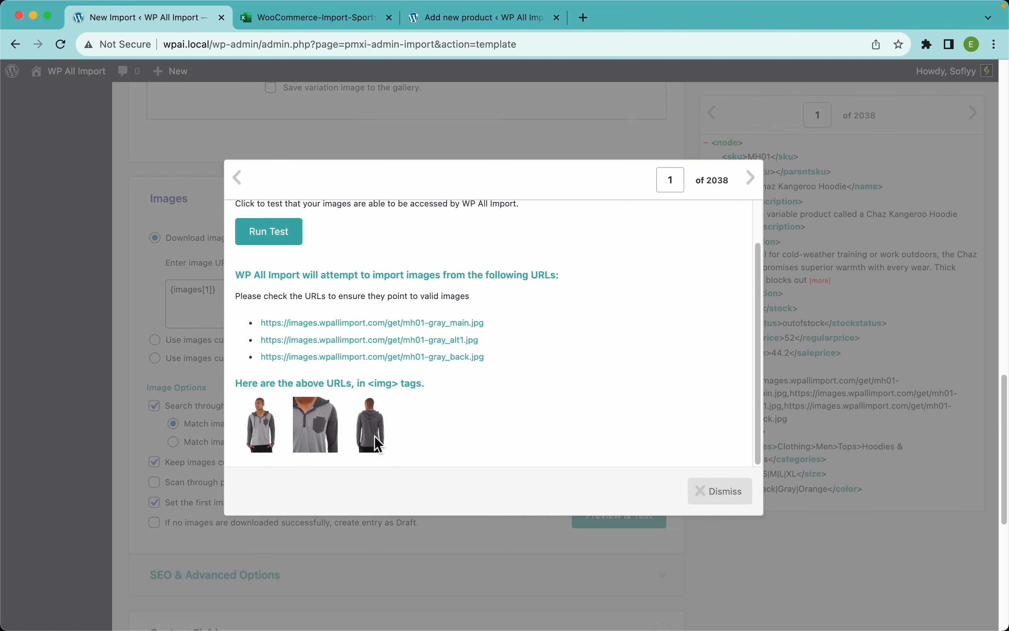
{"action": "scroll", "coordinate": [369, 365], "scroll_direction": "up", "scroll_amount": 2}
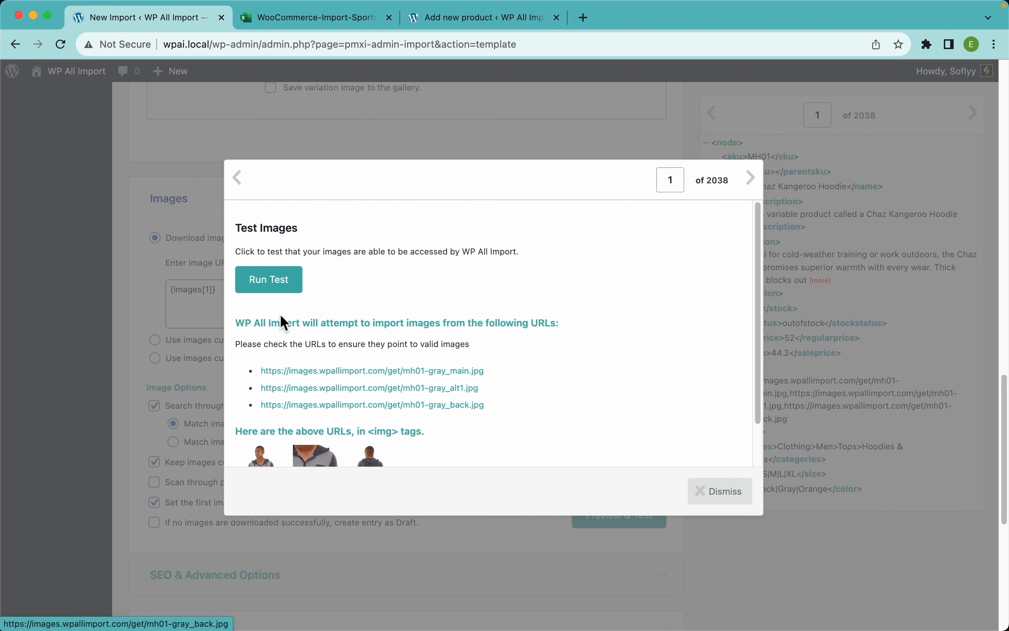
- Run the image download test, confirming all 3 URLs download, and dismiss the results
{"action": "left_click", "coordinate": [280, 296]}
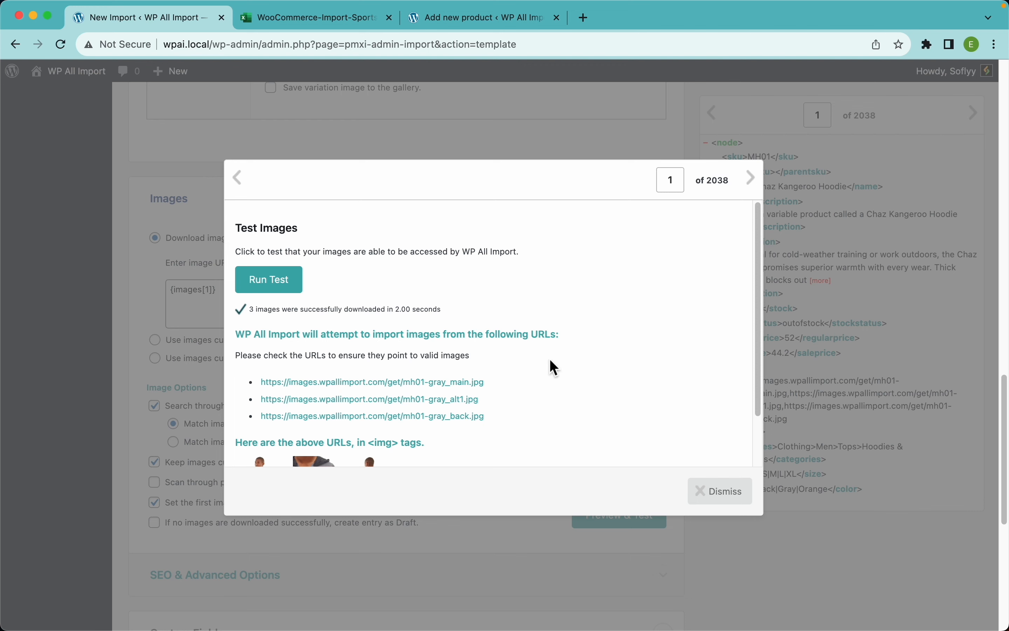
{"action": "scroll", "coordinate": [550, 367], "scroll_direction": "down", "scroll_amount": 3}
{"action": "left_click", "coordinate": [728, 499]}
{"action": "scroll", "coordinate": [440, 356], "scroll_direction": "down", "scroll_amount": 2}
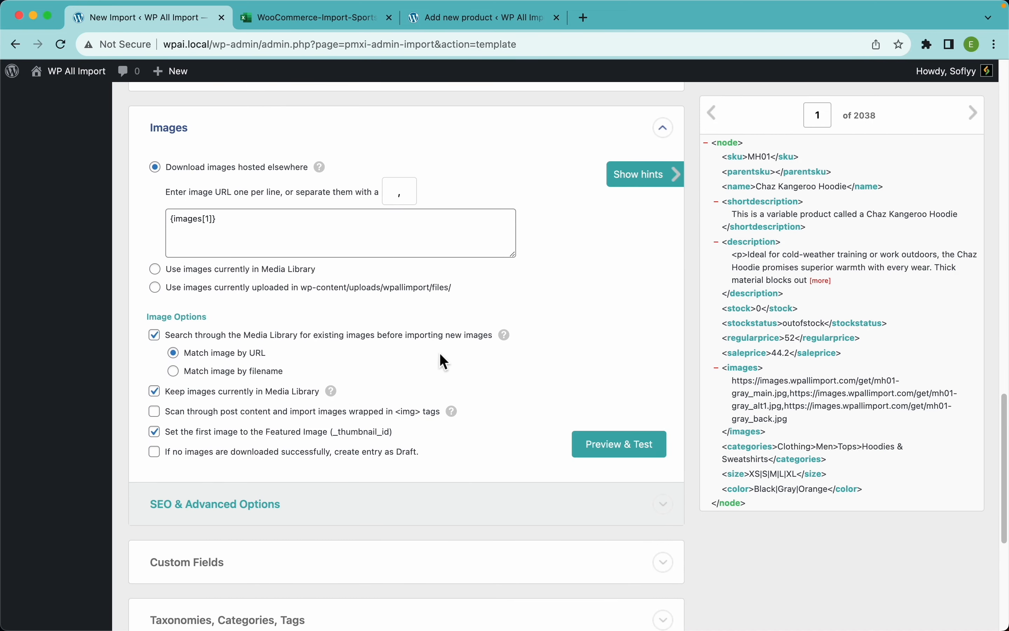
- Scroll past the Media Library options and expand the Taxonomies, Categories, Tags section
{"action": "mouse_move", "coordinate": [511, 342]}
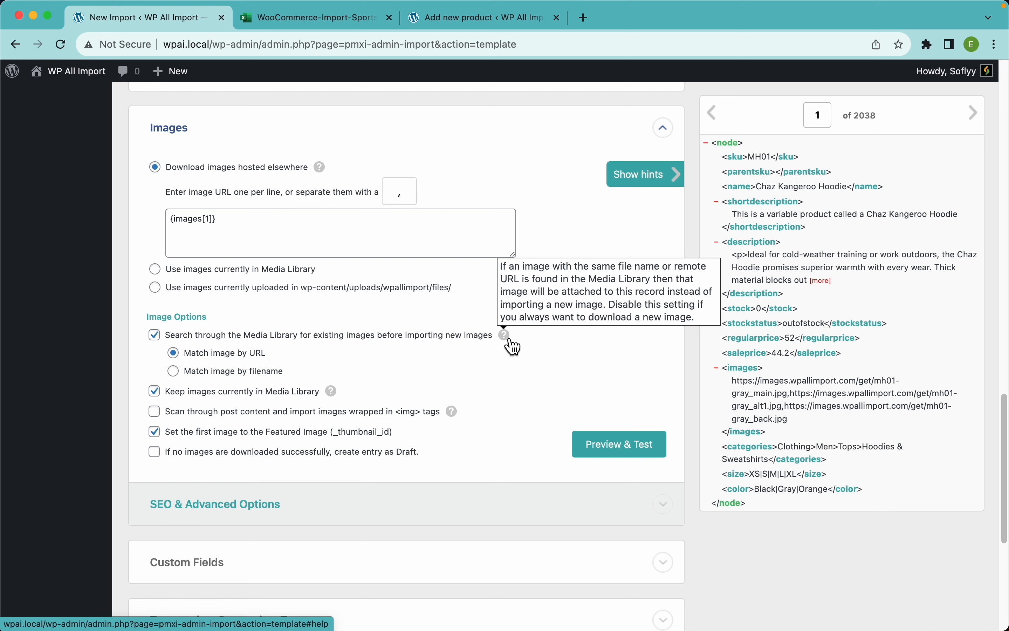
{"action": "scroll", "coordinate": [368, 327], "scroll_direction": "down", "scroll_amount": 5}
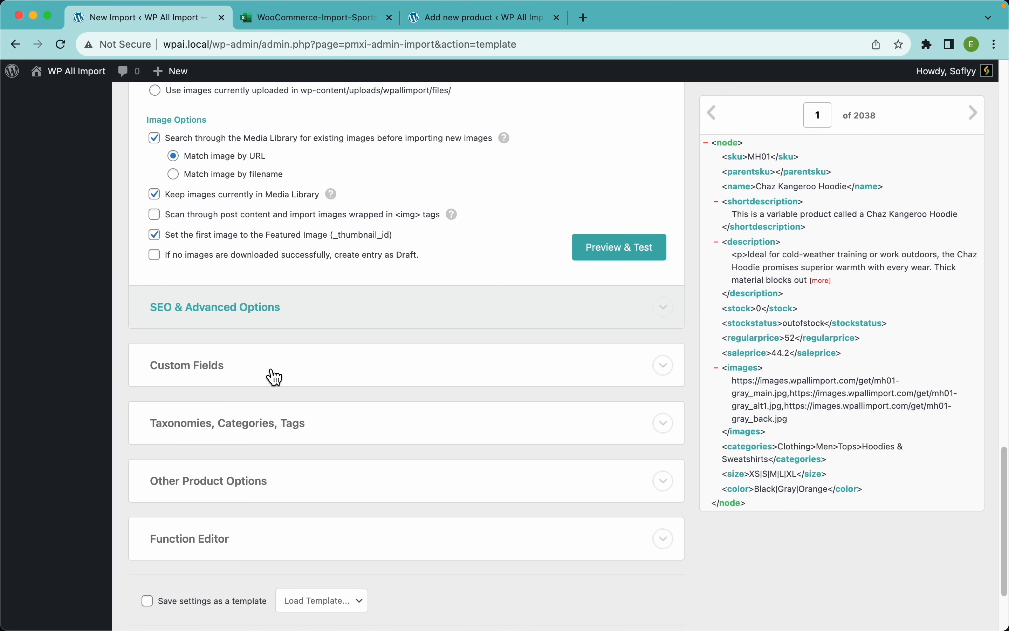
{"action": "scroll", "coordinate": [360, 311], "scroll_direction": "down", "scroll_amount": 3}
{"action": "left_click", "coordinate": [250, 314]}
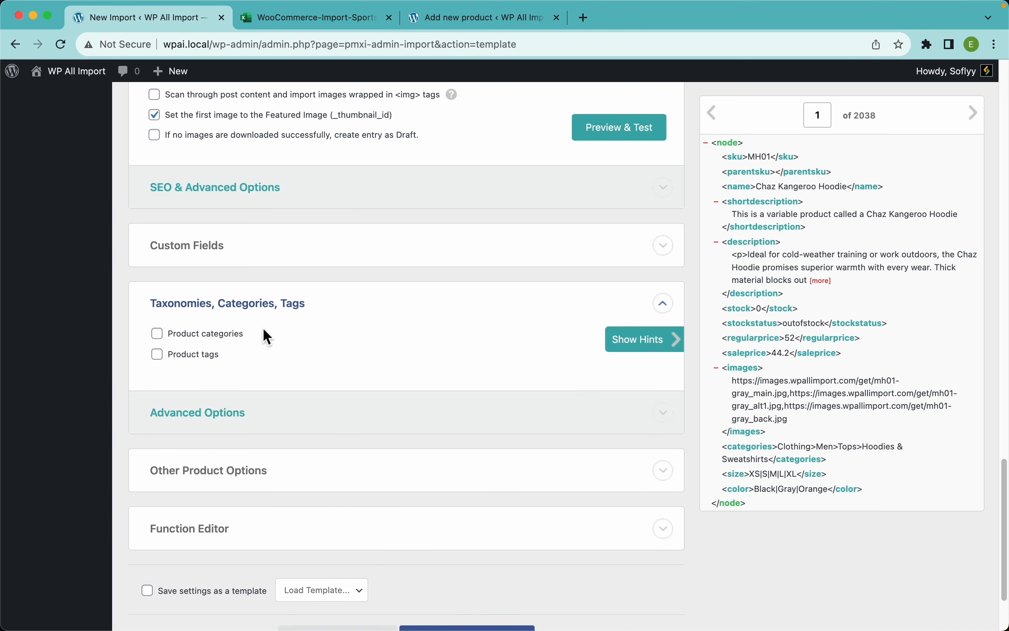
- Enable Product categories as hierarchical, with one element holding the entire '>'-separated hierarchy
{"action": "left_click", "coordinate": [212, 338]}
{"action": "scroll", "coordinate": [327, 375], "scroll_direction": "down", "scroll_amount": 1}
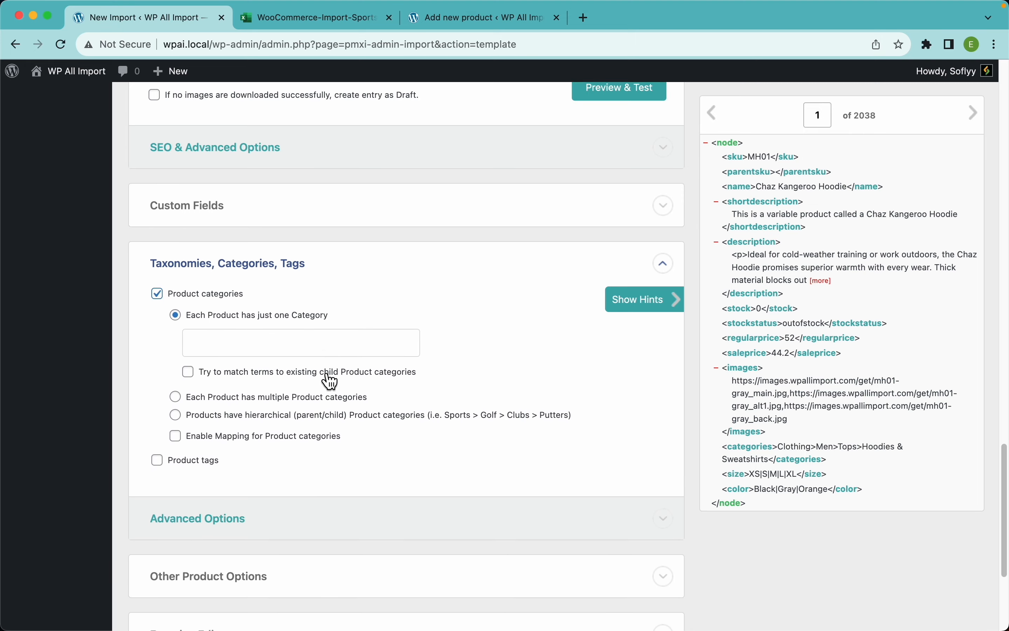
{"action": "scroll", "coordinate": [831, 434], "scroll_direction": "up", "scroll_amount": 2}
{"action": "scroll", "coordinate": [831, 434], "scroll_direction": "up", "scroll_amount": 5}
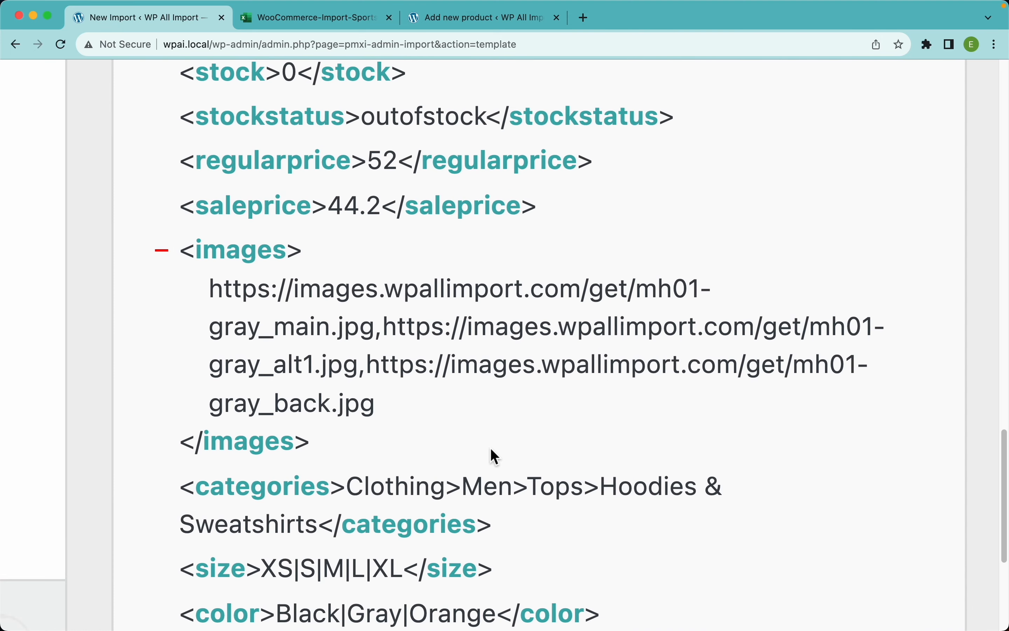
{"action": "scroll", "coordinate": [490, 448], "scroll_direction": "down", "scroll_amount": 4}
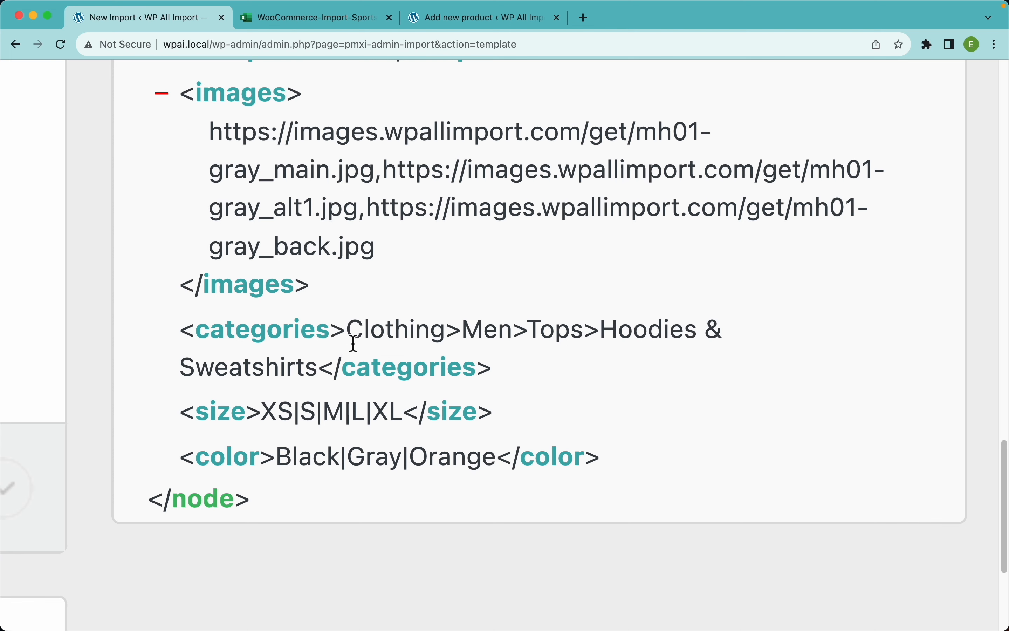
{"action": "double_click", "coordinate": [454, 336]}
{"action": "double_click", "coordinate": [521, 337]}
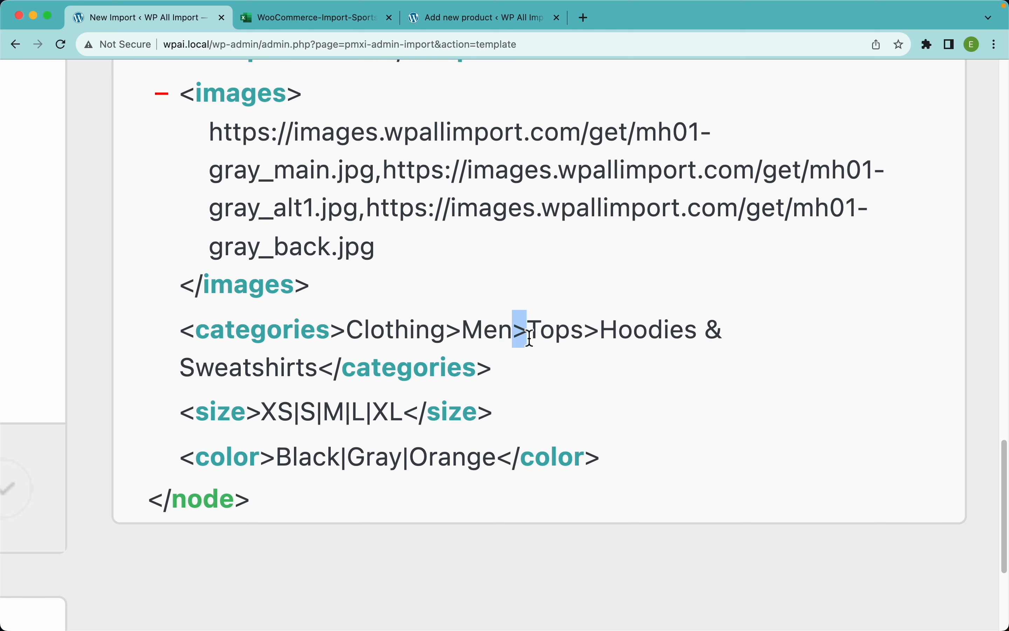
{"action": "double_click", "coordinate": [591, 338]}
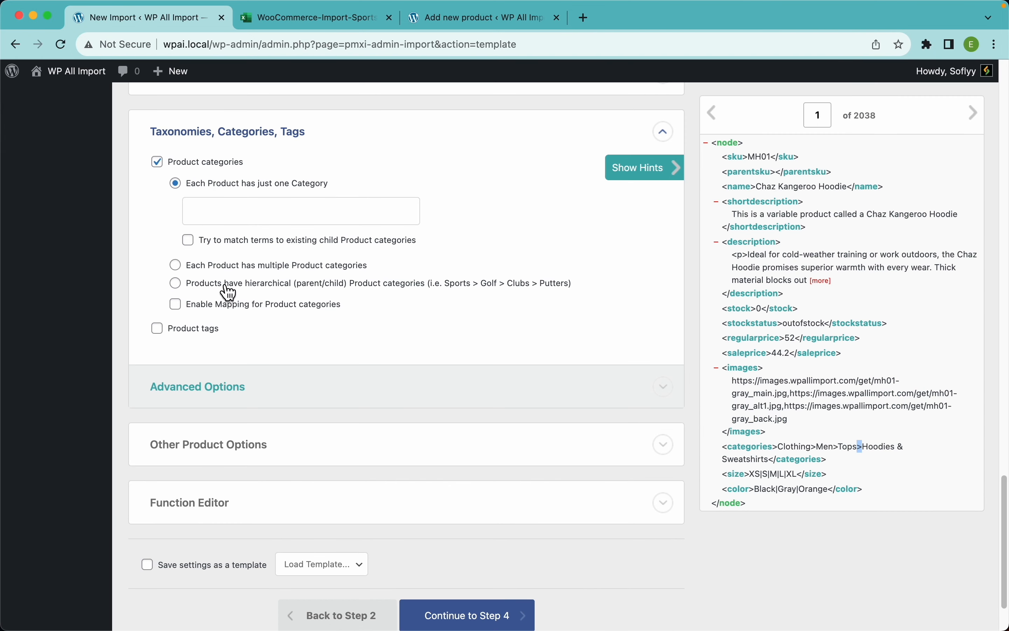
{"action": "left_click", "coordinate": [225, 284]}
{"action": "left_click", "coordinate": [188, 240]}
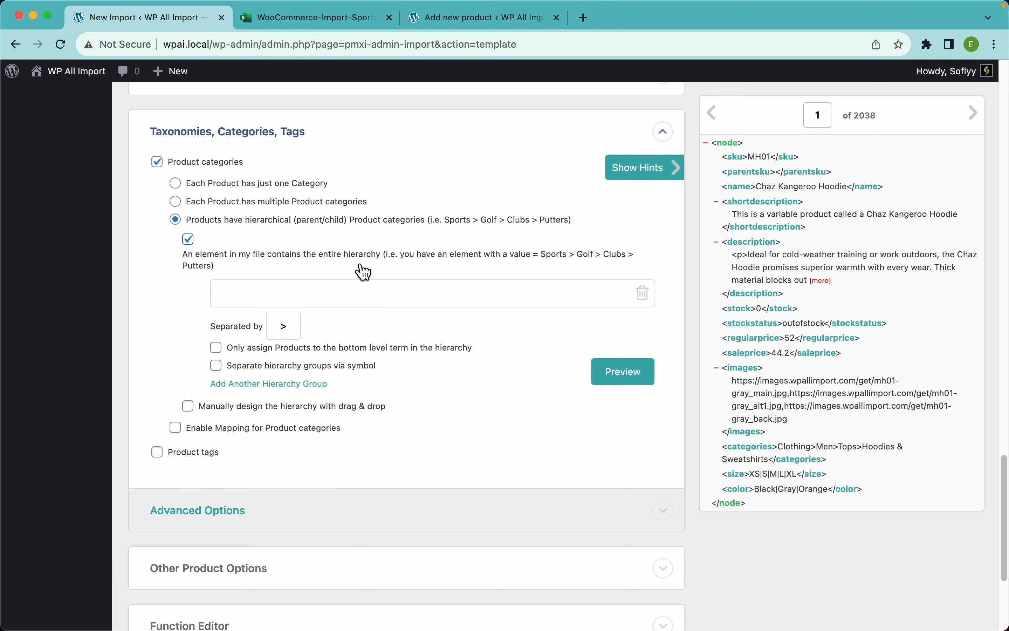
- Map <categories> into the field and preview the Clothing > Men > Tops > Hoodies & Sweatshirts hierarchy
{"action": "left_click_drag", "start_coordinate": [749, 448], "coordinate": [455, 292]}
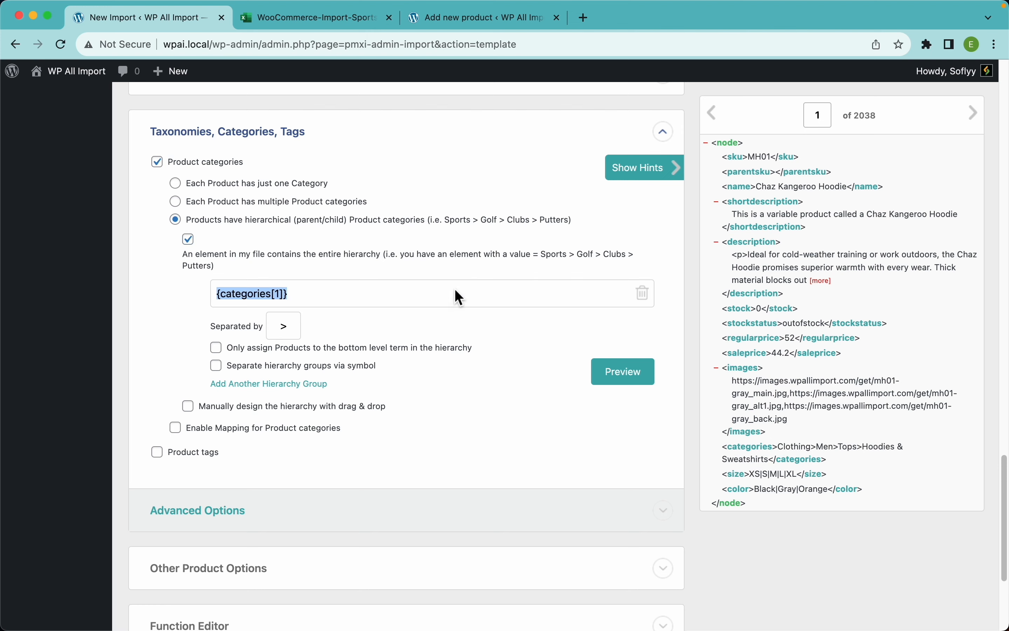
{"action": "left_click", "coordinate": [635, 382]}
{"action": "scroll", "coordinate": [322, 293], "scroll_direction": "up", "scroll_amount": 5}
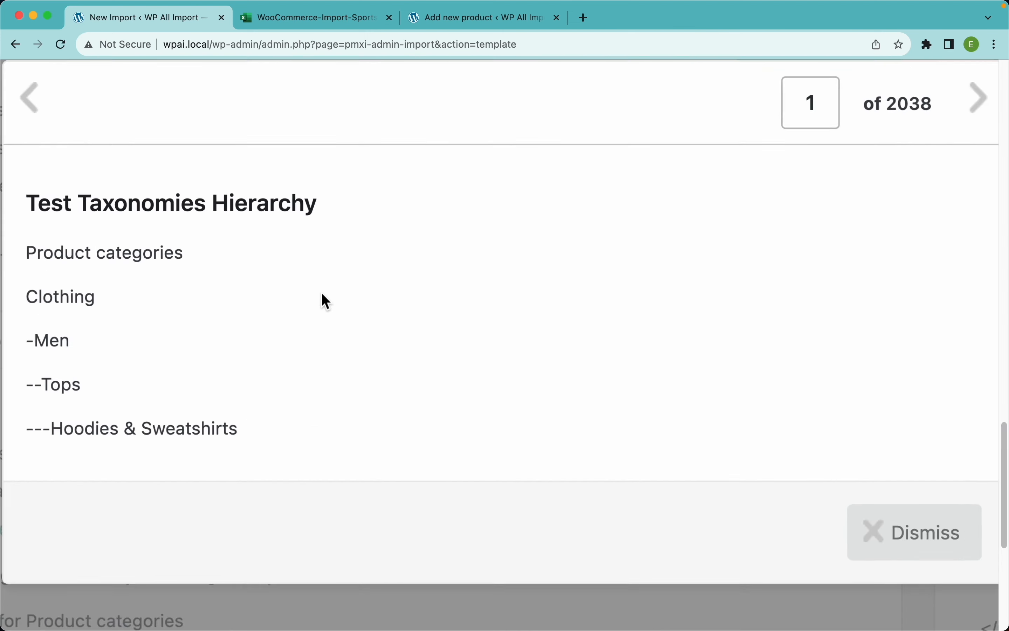
{"action": "scroll", "coordinate": [322, 293], "scroll_direction": "left", "scroll_amount": 3}
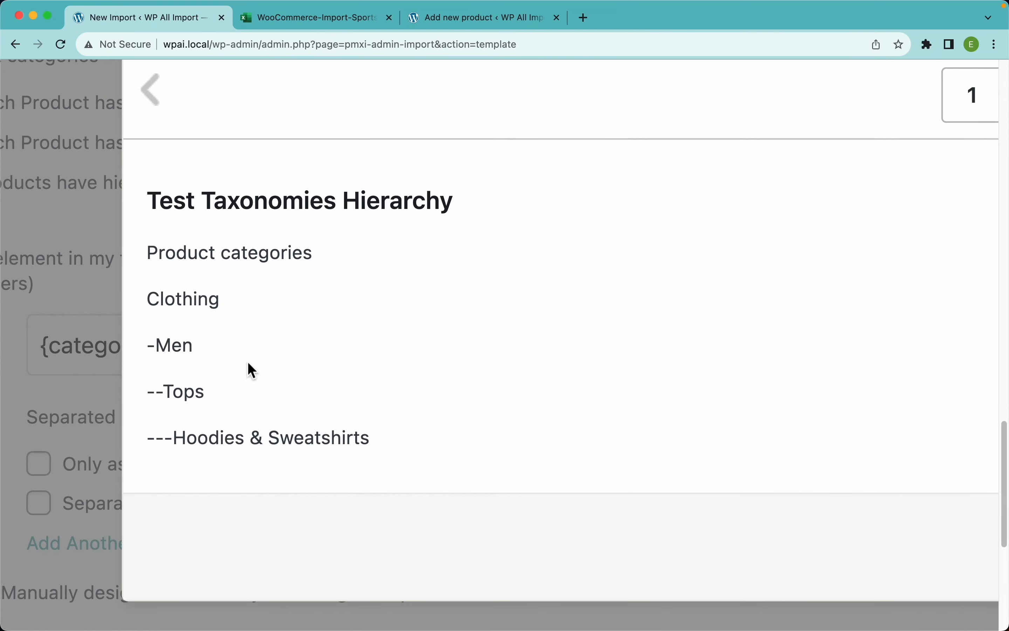
{"action": "scroll", "coordinate": [385, 377], "scroll_direction": "down", "scroll_amount": 5}
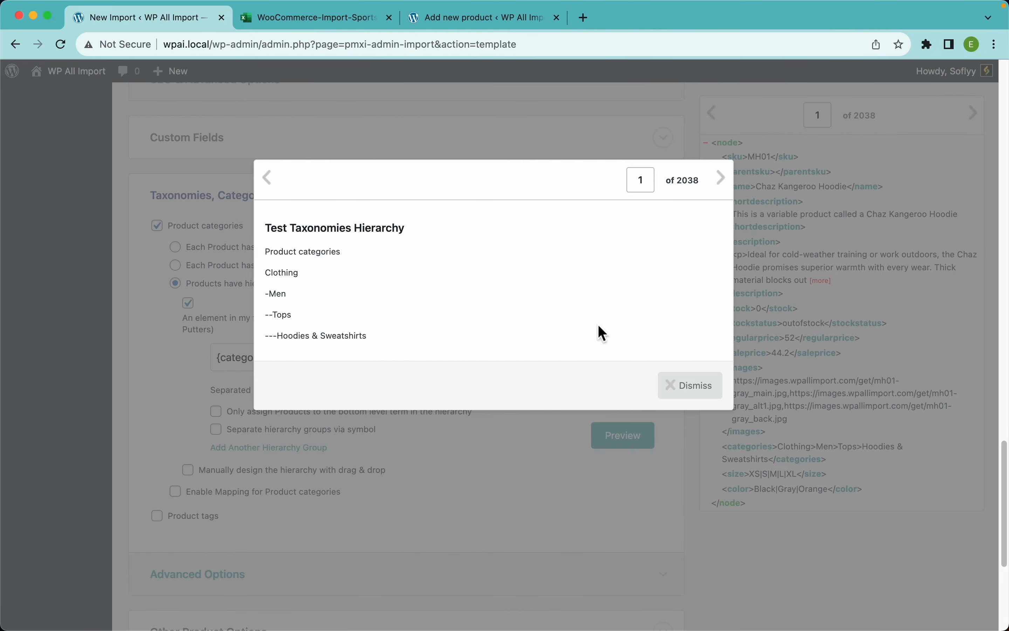
{"action": "left_click", "coordinate": [700, 393]}
{"action": "scroll", "coordinate": [371, 421], "scroll_direction": "down", "scroll_amount": 6}
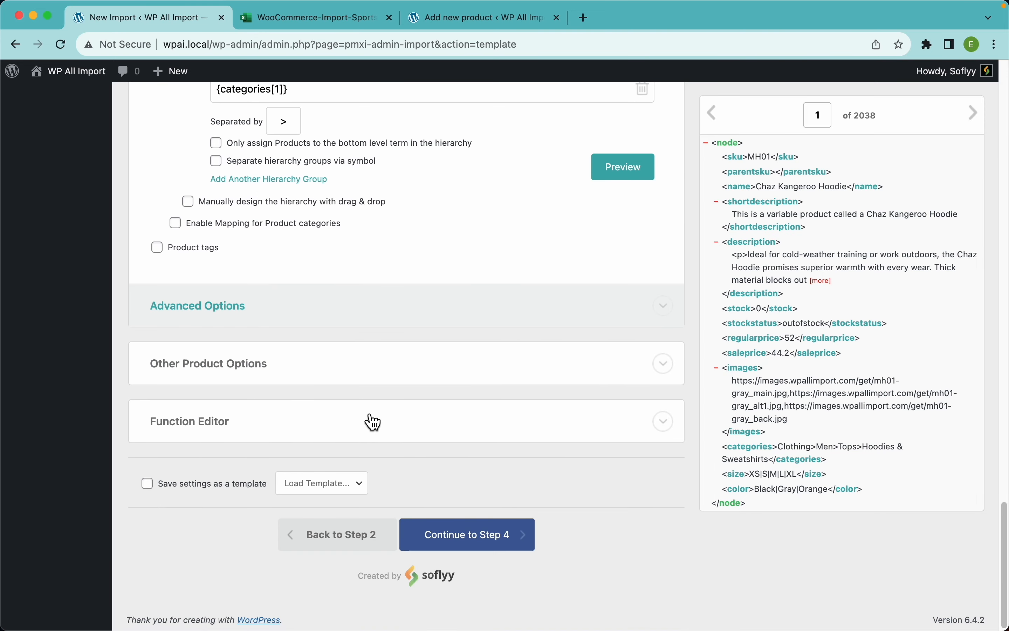
{"action": "left_click", "coordinate": [207, 375]}
- Expand the Function Editor below Other Product Options to reveal its empty PHP code area
{"action": "scroll", "coordinate": [353, 342], "scroll_direction": "down", "scroll_amount": 6}
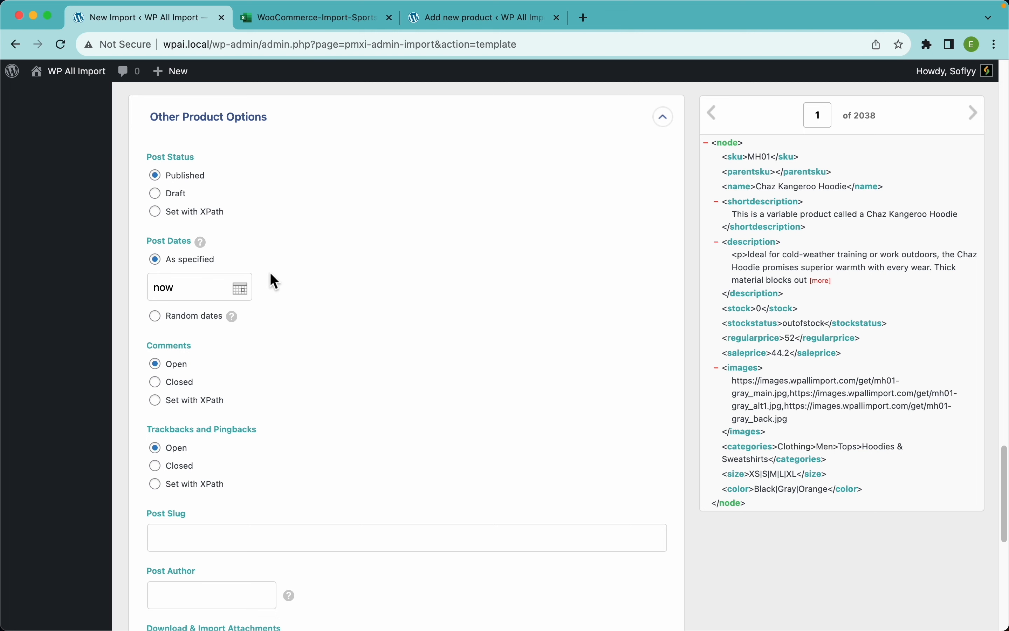
{"action": "scroll", "coordinate": [273, 282], "scroll_direction": "down", "scroll_amount": 6}
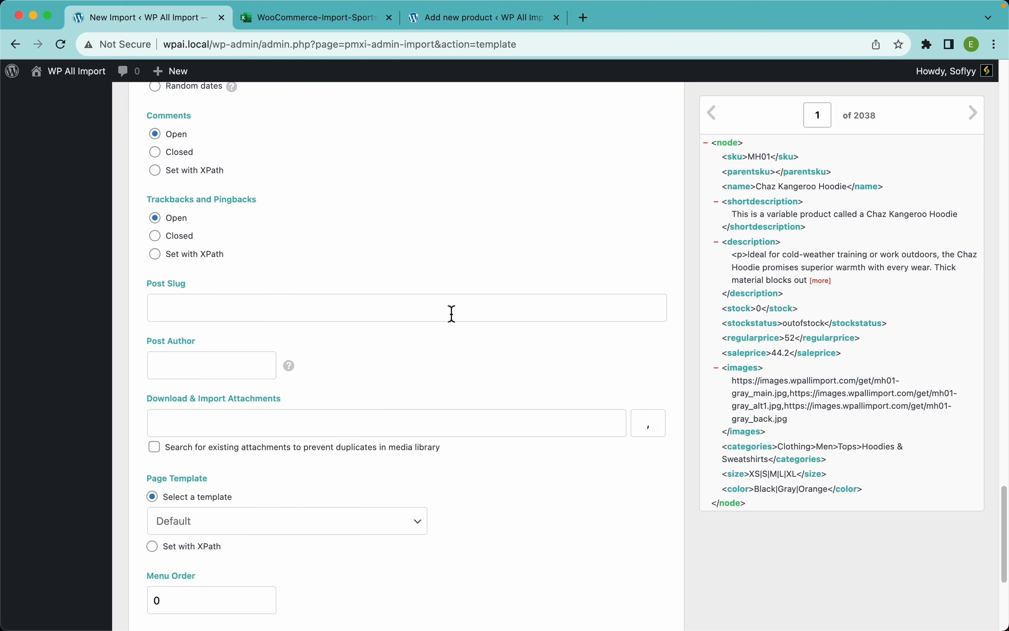
{"action": "scroll", "coordinate": [437, 323], "scroll_direction": "up", "scroll_amount": 4}
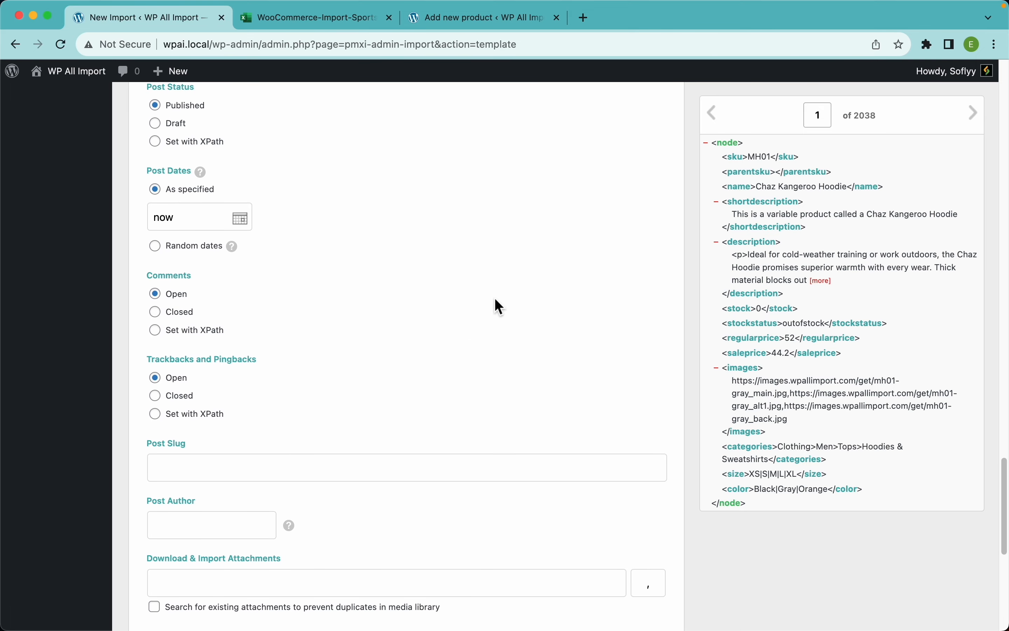
{"action": "scroll", "coordinate": [496, 304], "scroll_direction": "up", "scroll_amount": 3}
{"action": "scroll", "coordinate": [417, 353], "scroll_direction": "down", "scroll_amount": 8}
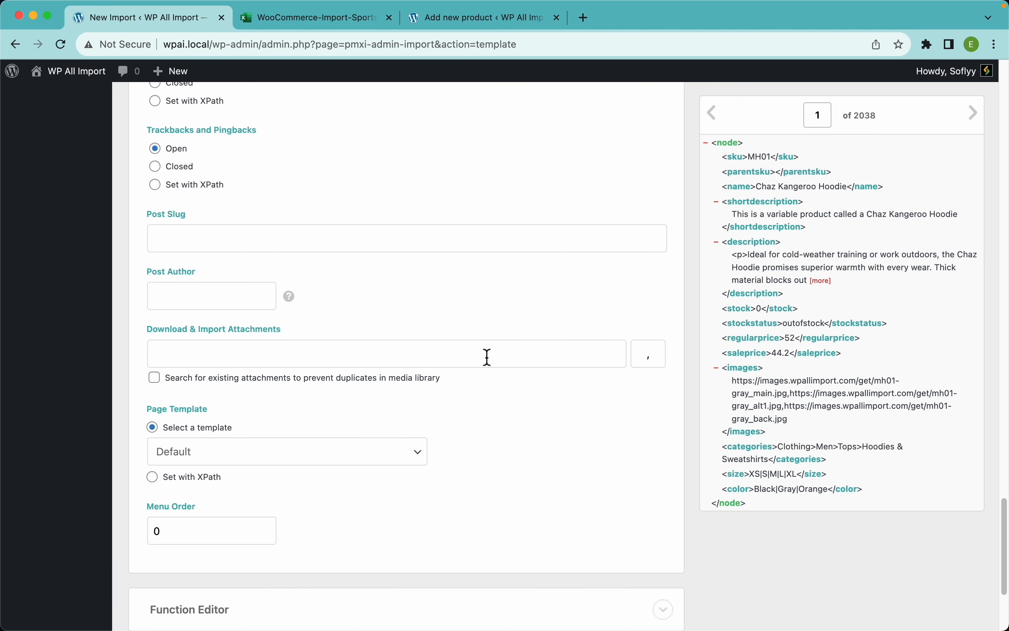
{"action": "scroll", "coordinate": [519, 311], "scroll_direction": "down", "scroll_amount": 5}
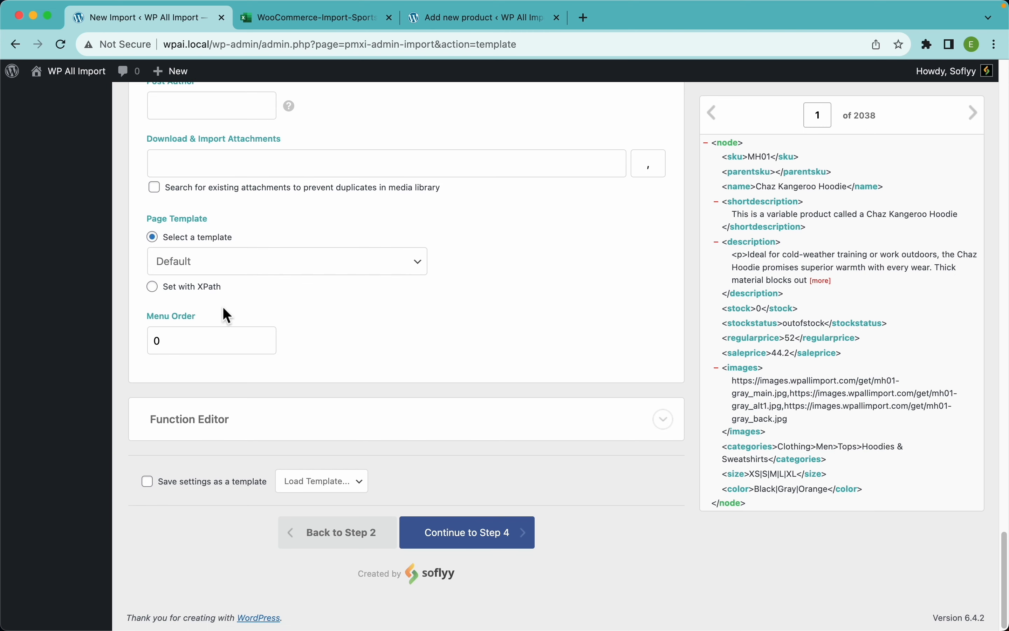
{"action": "left_click", "coordinate": [248, 419]}
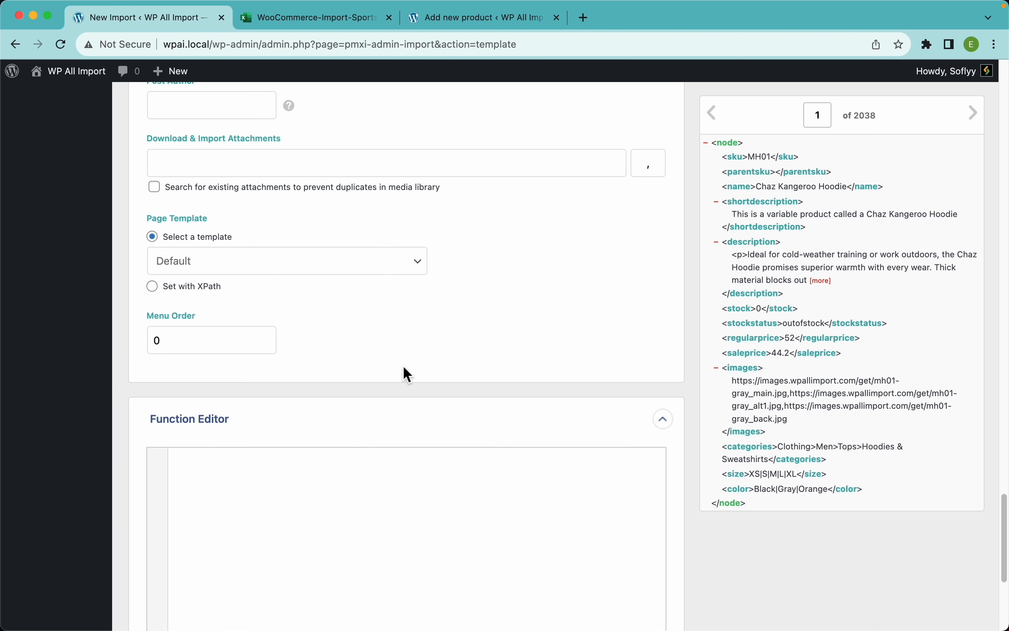
{"action": "scroll", "coordinate": [403, 366], "scroll_direction": "down", "scroll_amount": 3}
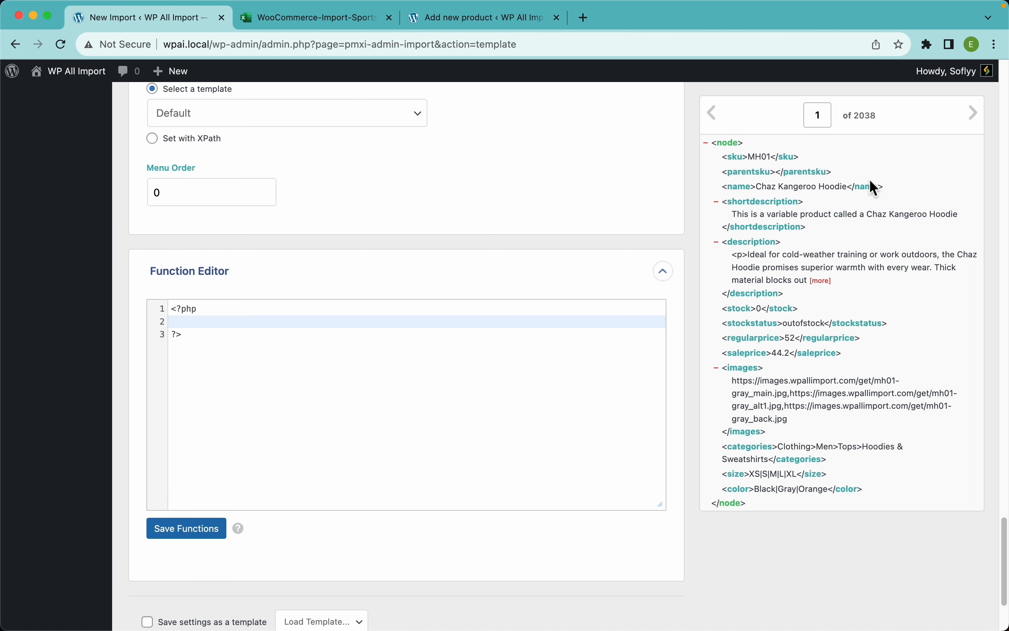
{"action": "scroll", "coordinate": [334, 175], "scroll_direction": "up", "scroll_amount": 20}
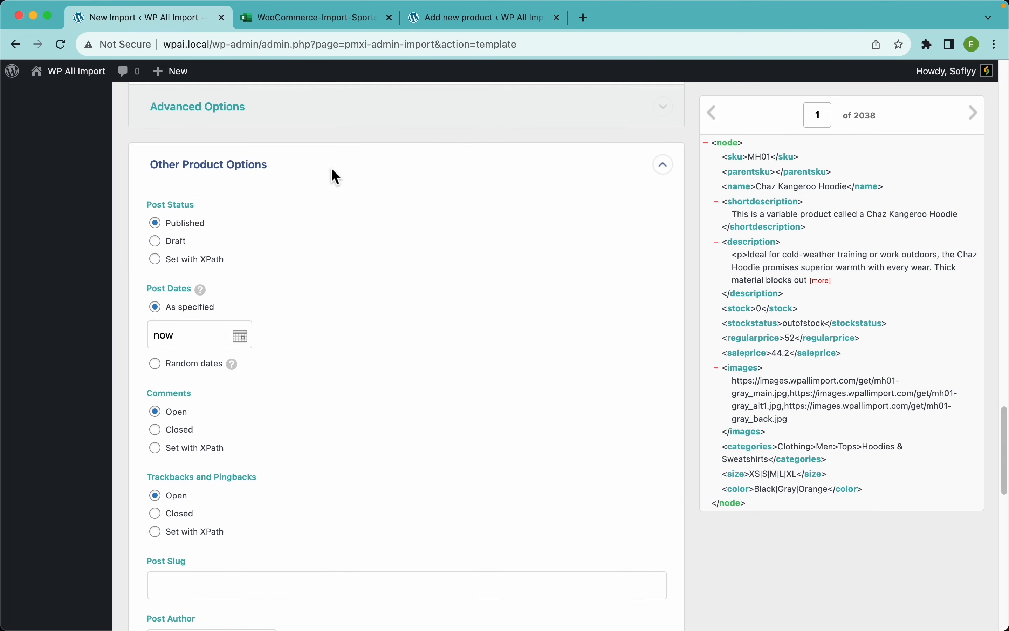
{"action": "scroll", "coordinate": [338, 178], "scroll_direction": "up", "scroll_amount": 20}
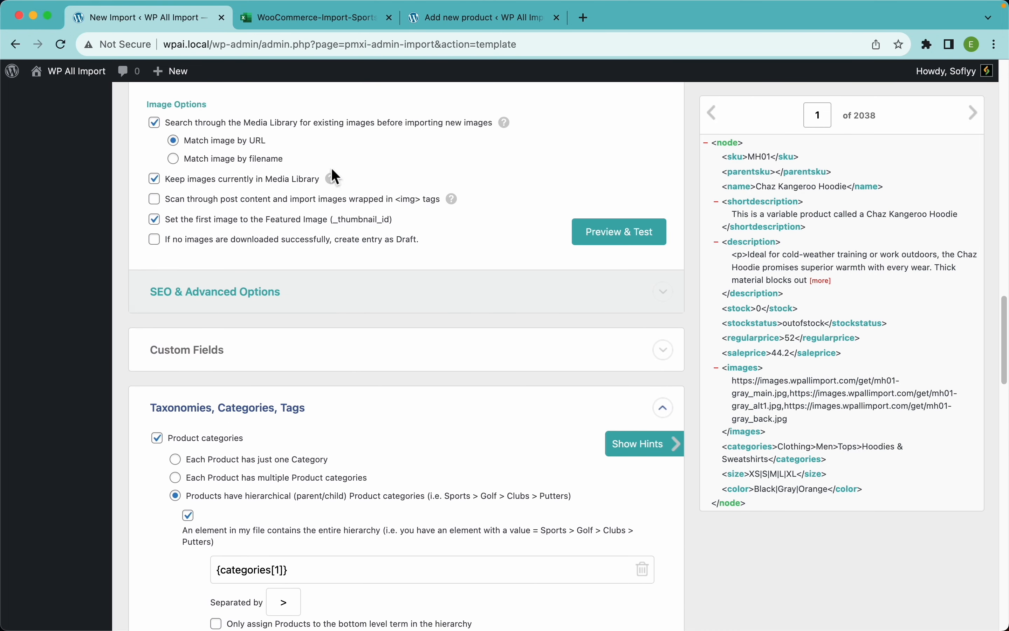
{"action": "scroll", "coordinate": [338, 179], "scroll_direction": "up", "scroll_amount": 5}
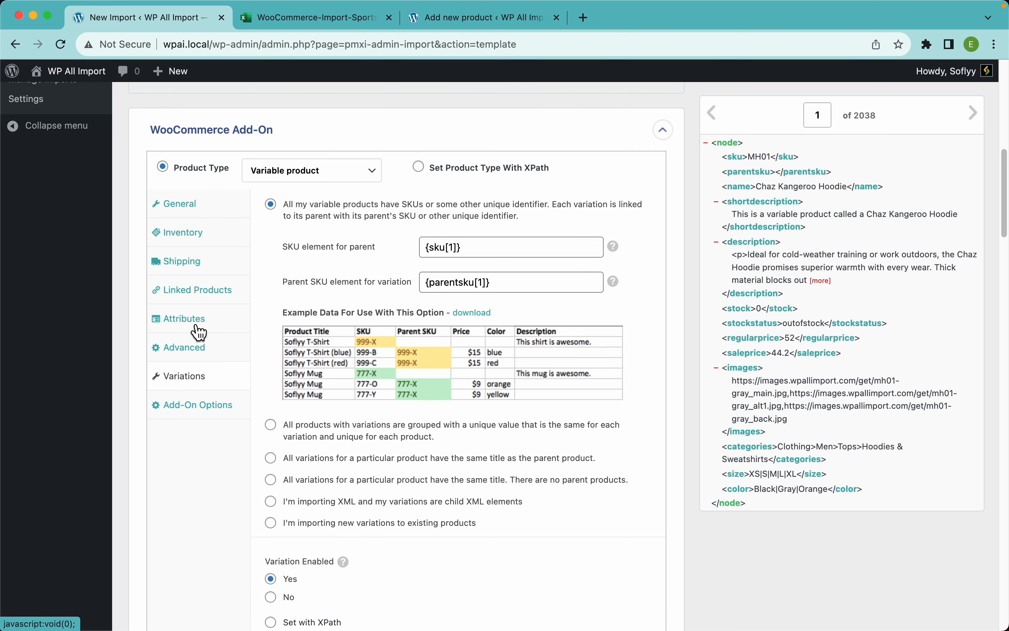
{"action": "left_click", "coordinate": [195, 325]}
{"action": "left_click", "coordinate": [203, 240]}
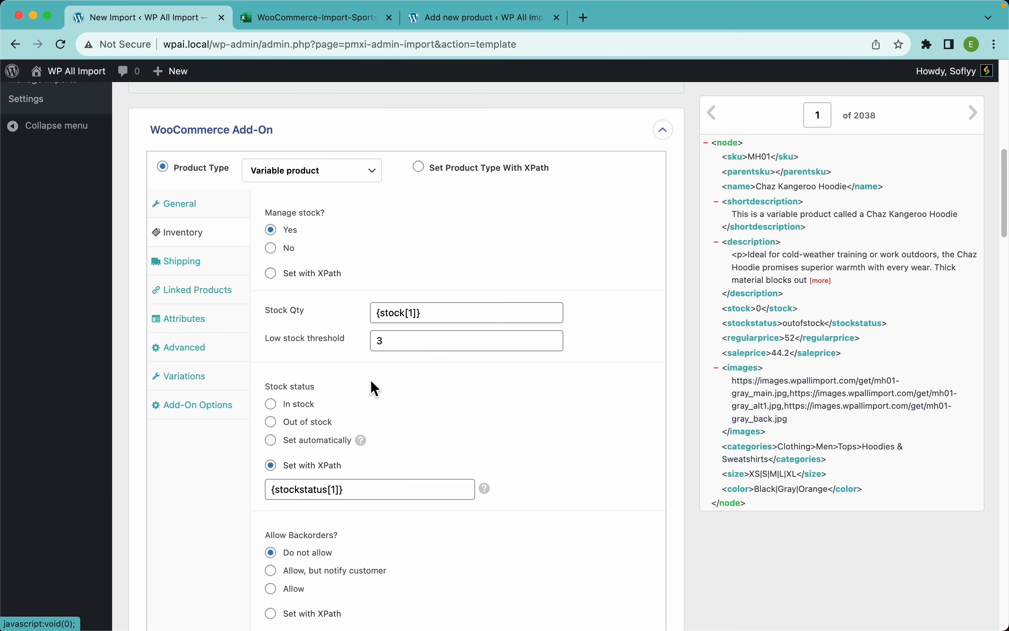
{"action": "scroll", "coordinate": [427, 469], "scroll_direction": "down", "scroll_amount": 4}
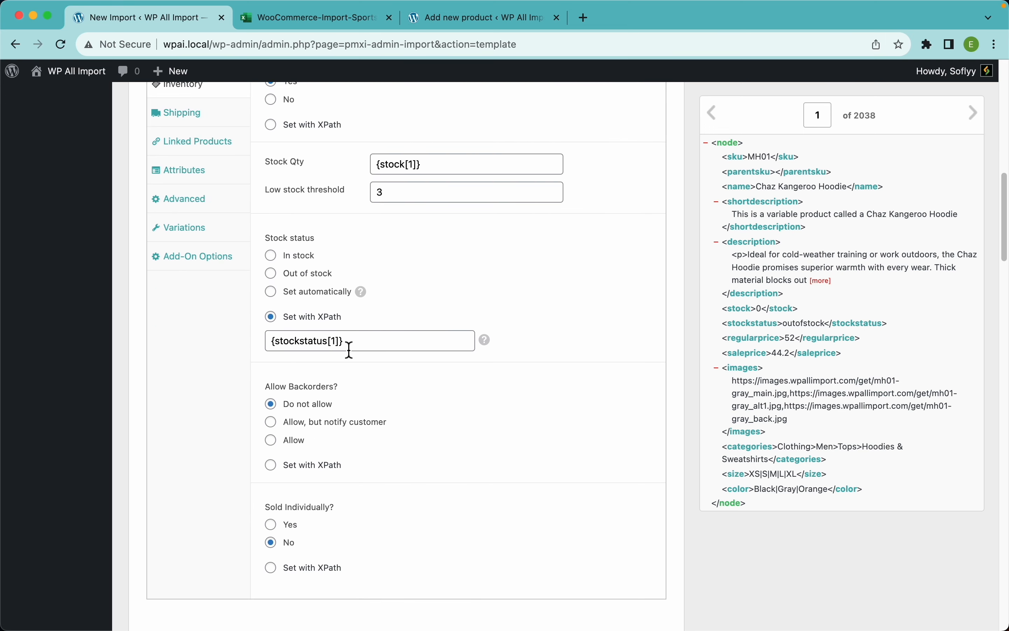
{"action": "left_click_drag", "start_coordinate": [350, 350], "coordinate": [241, 346]}
{"action": "mouse_move", "coordinate": [487, 346]}
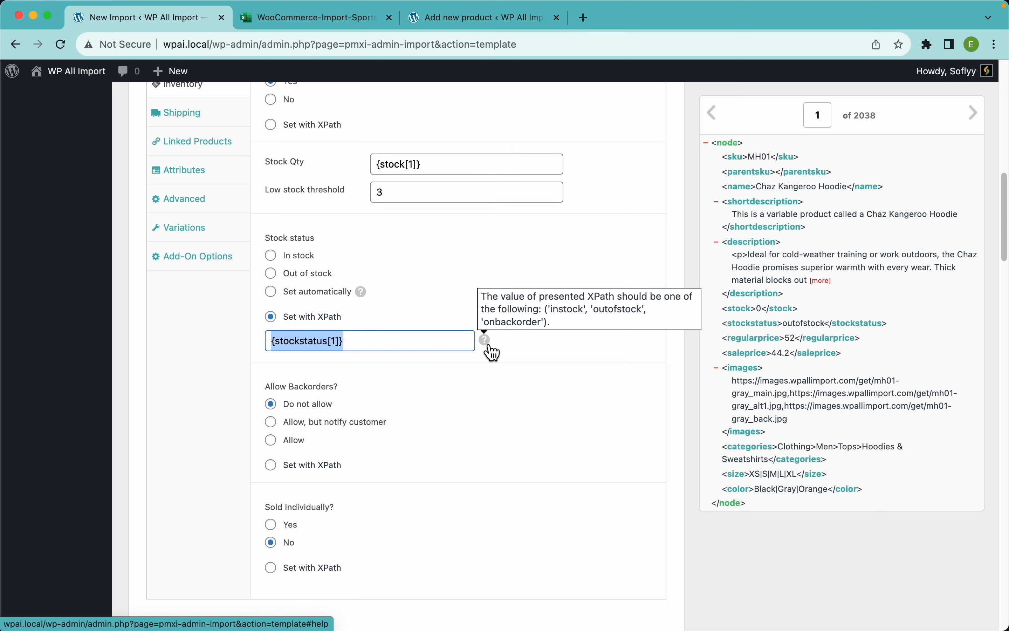
{"action": "scroll", "coordinate": [459, 382], "scroll_direction": "down", "scroll_amount": 20}
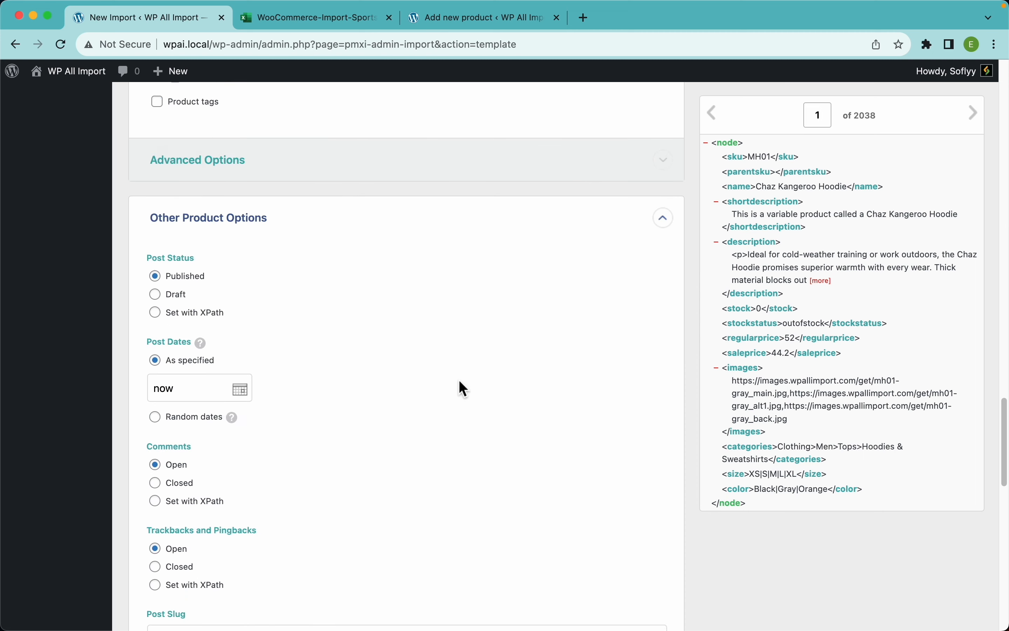
{"action": "left_click", "coordinate": [323, 269]}
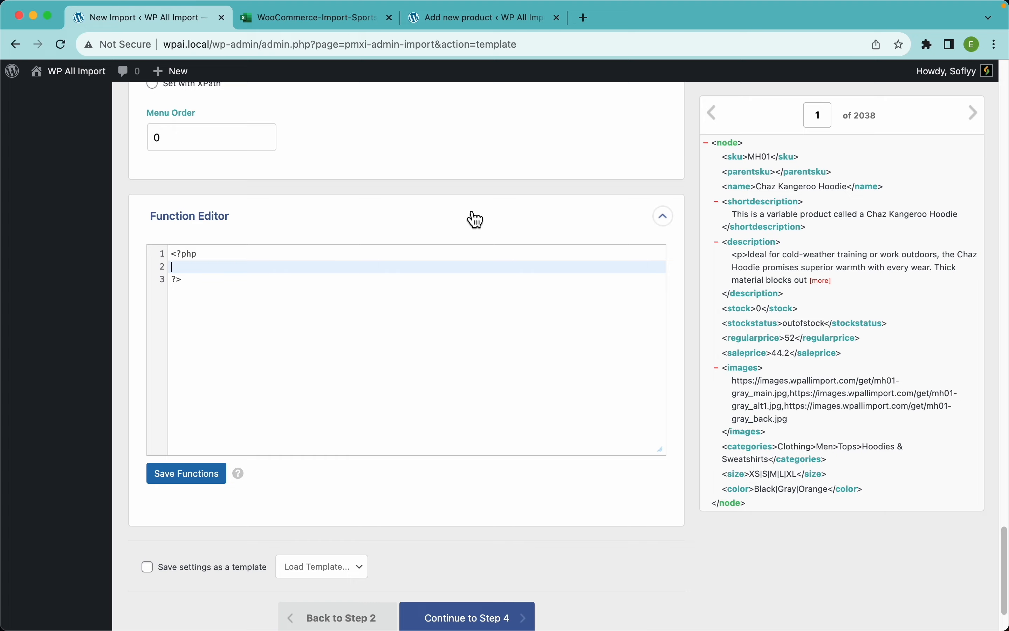
{"action": "key", "text": "super+t"}
- Go to the WP All Import documentation home page in a new browser tab
{"action": "type", "text": "do"}
{"action": "key", "text": "BackSpace"}
{"action": "key", "text": "BackSpace"}
{"action": "key", "text": "BackSpace"}
{"action": "type", "text": "wpall"}
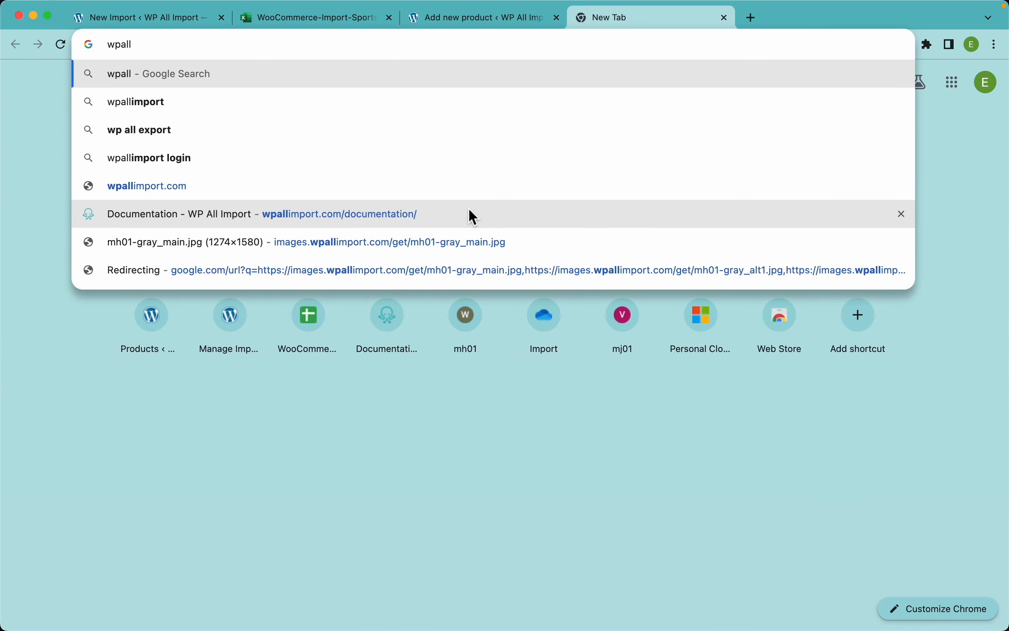
{"action": "left_click", "coordinate": [443, 217]}
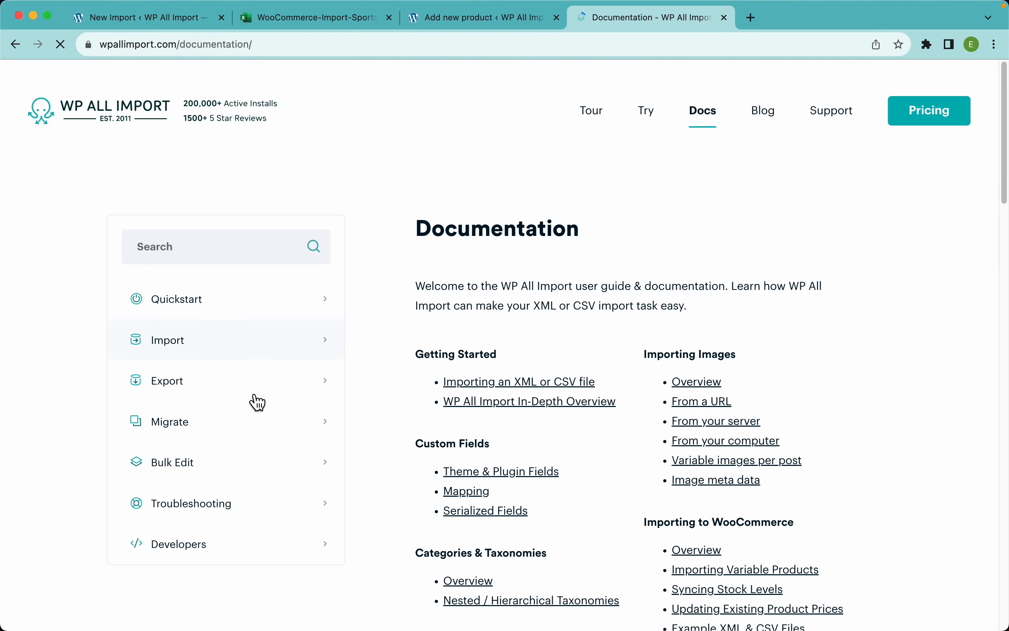
{"action": "scroll", "coordinate": [241, 417], "scroll_direction": "down", "scroll_amount": 2}
- Navigate Developers > Code Snippets > Action Reference to browse the import hooks like pmxi_saved_post
{"action": "left_click", "coordinate": [188, 503]}
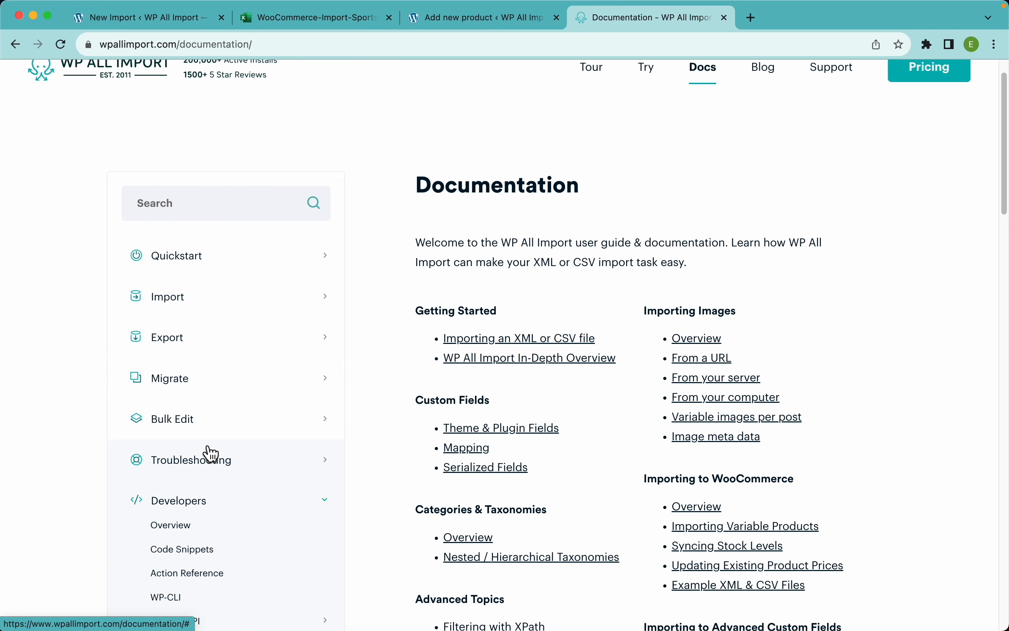
{"action": "scroll", "coordinate": [210, 454], "scroll_direction": "down", "scroll_amount": 3}
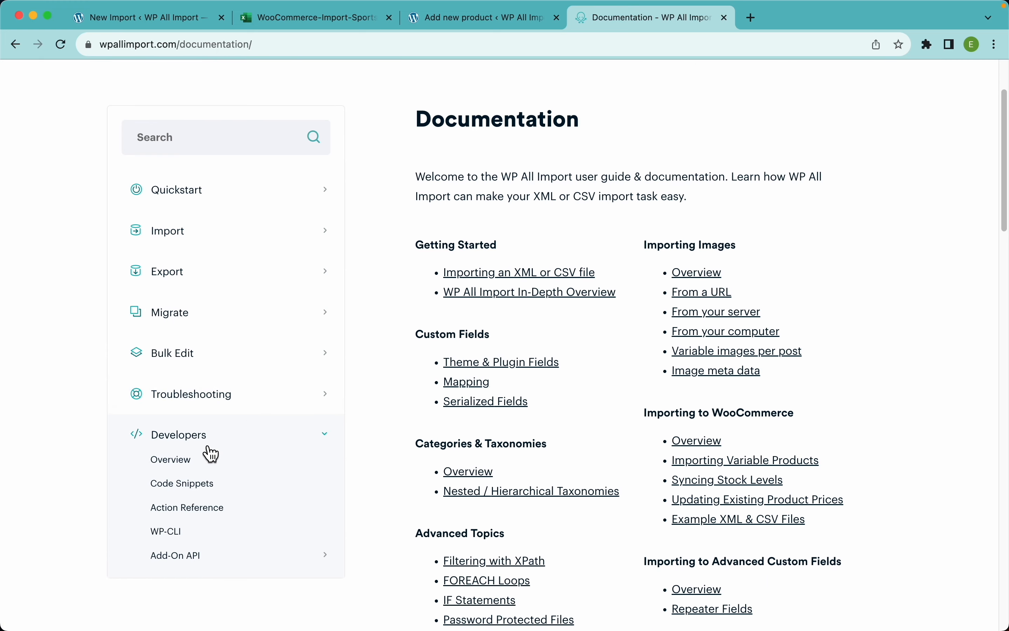
{"action": "left_click", "coordinate": [192, 485]}
{"action": "scroll", "coordinate": [598, 421], "scroll_direction": "down", "scroll_amount": 15}
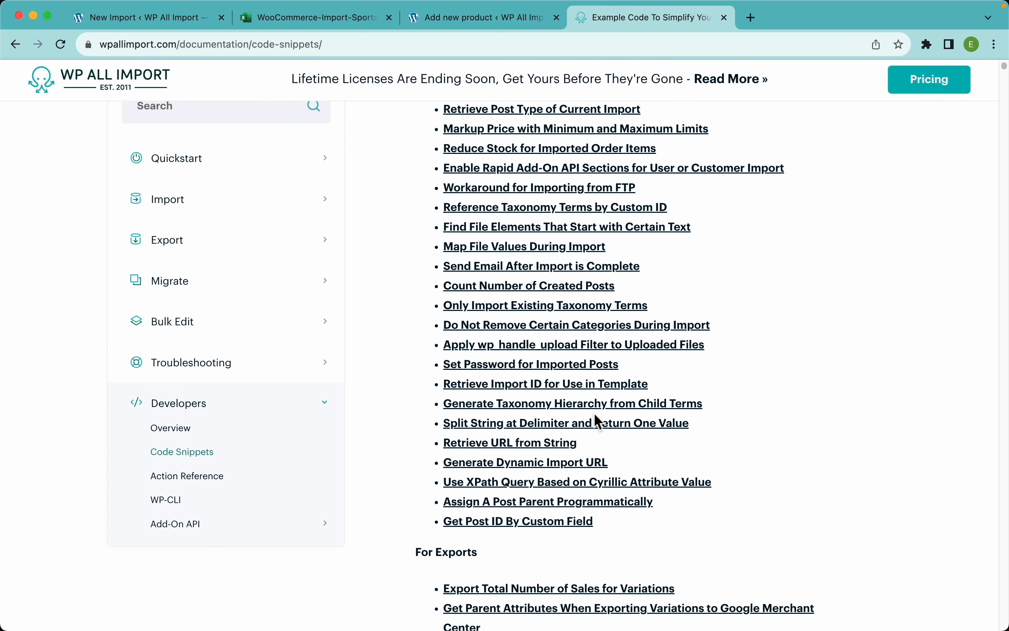
{"action": "scroll", "coordinate": [593, 412], "scroll_direction": "down", "scroll_amount": 12}
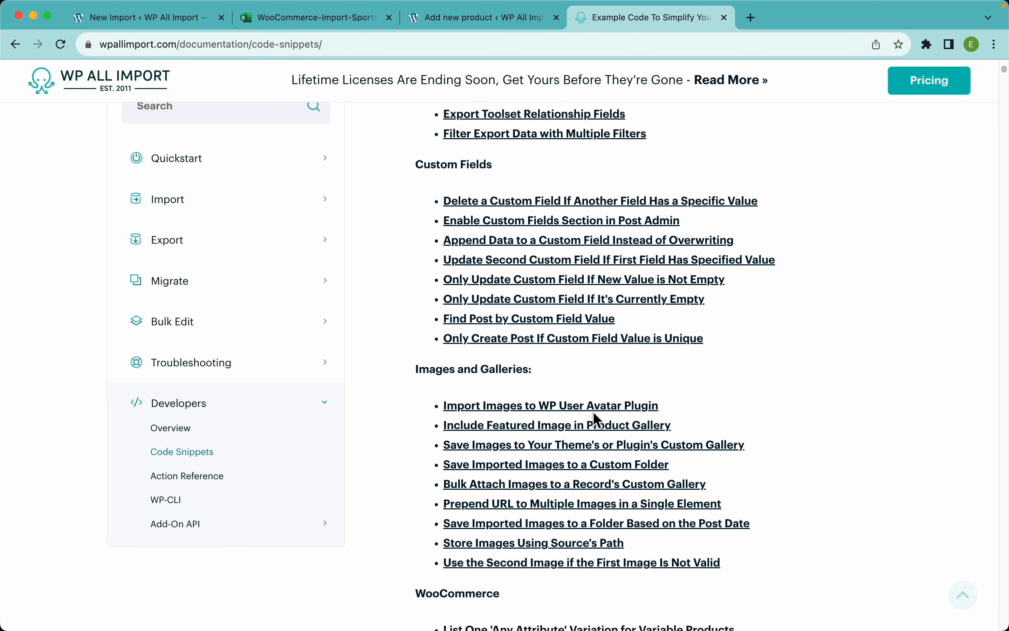
{"action": "left_click", "coordinate": [187, 477]}
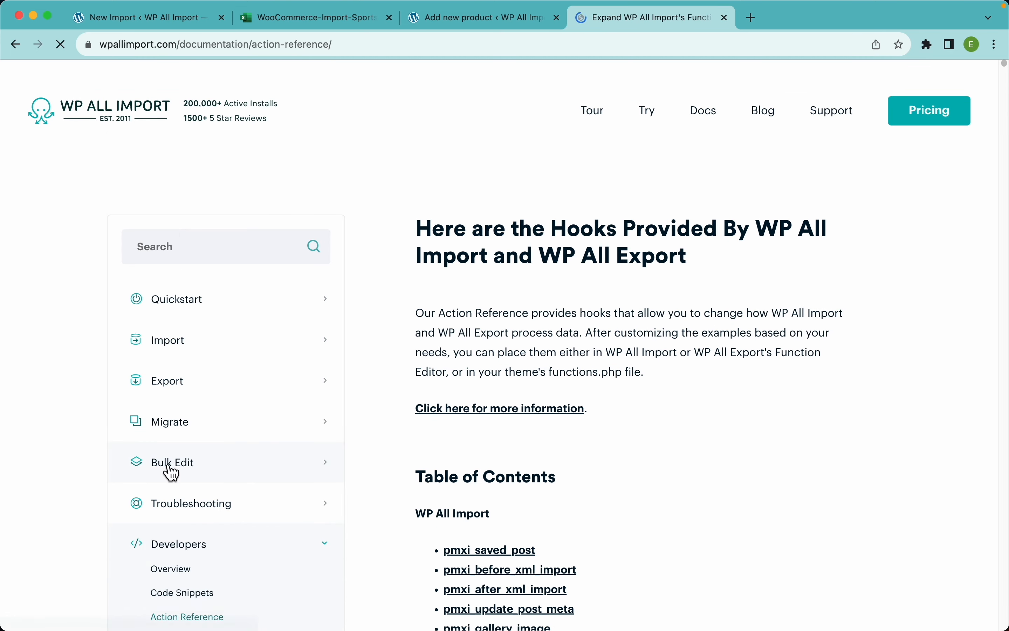
{"action": "scroll", "coordinate": [720, 471], "scroll_direction": "down", "scroll_amount": 10}
{"action": "scroll", "coordinate": [725, 477], "scroll_direction": "down", "scroll_amount": 2}
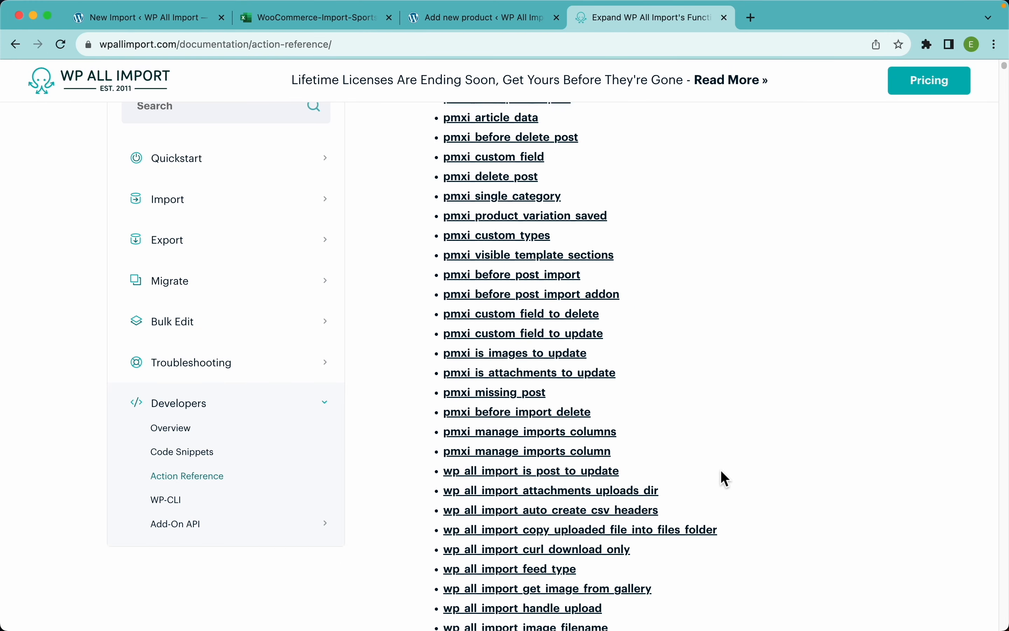
{"action": "scroll", "coordinate": [549, 257], "scroll_direction": "up", "scroll_amount": 15}
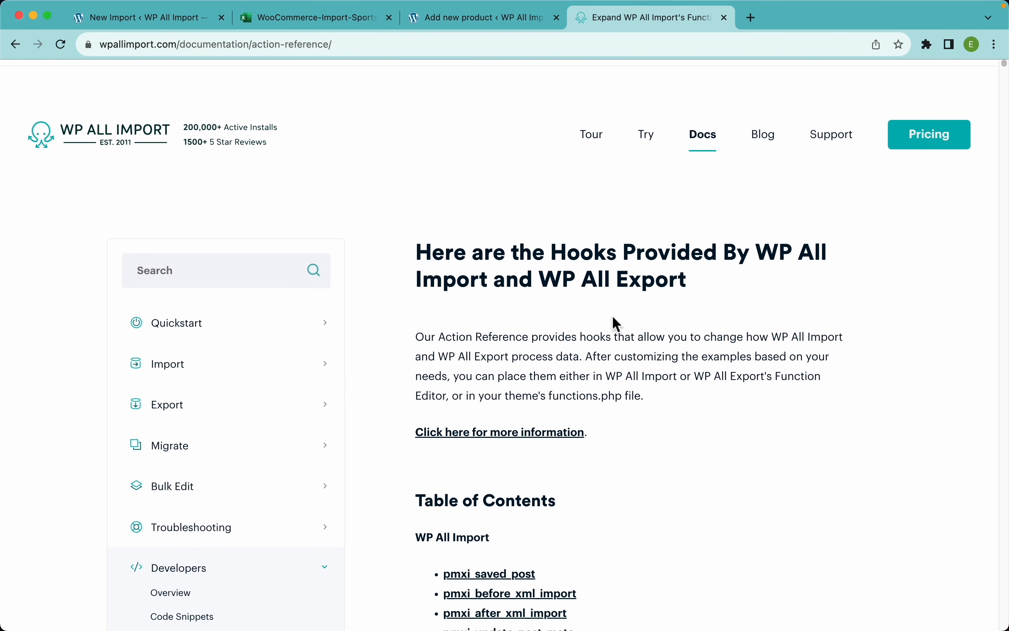
{"action": "left_click", "coordinate": [225, 355]}
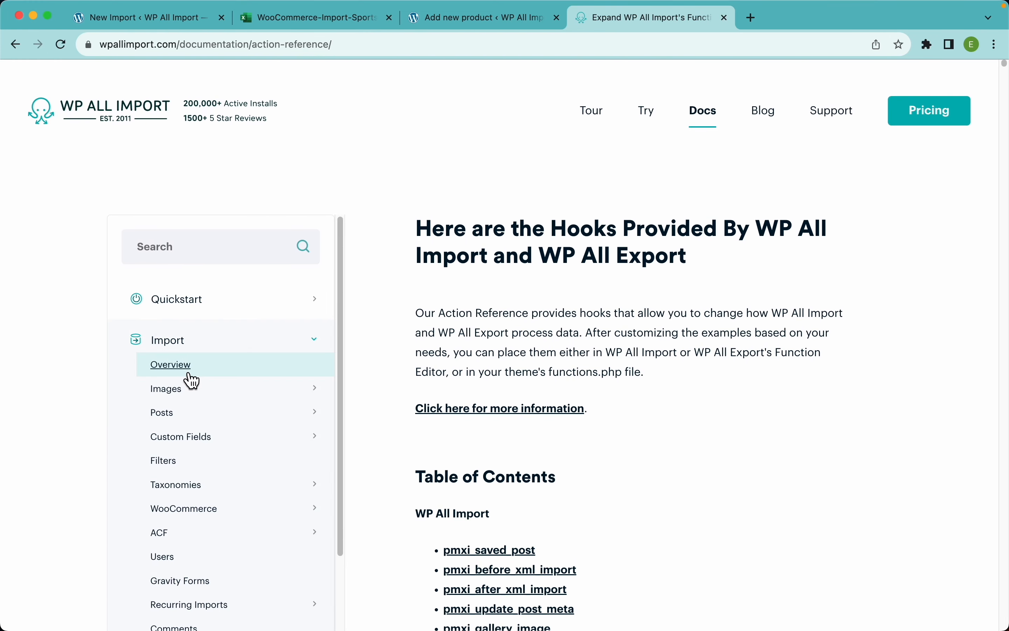
- Return to the New Import tab and look over the Step 3 template sections
{"action": "left_click", "coordinate": [158, 21]}
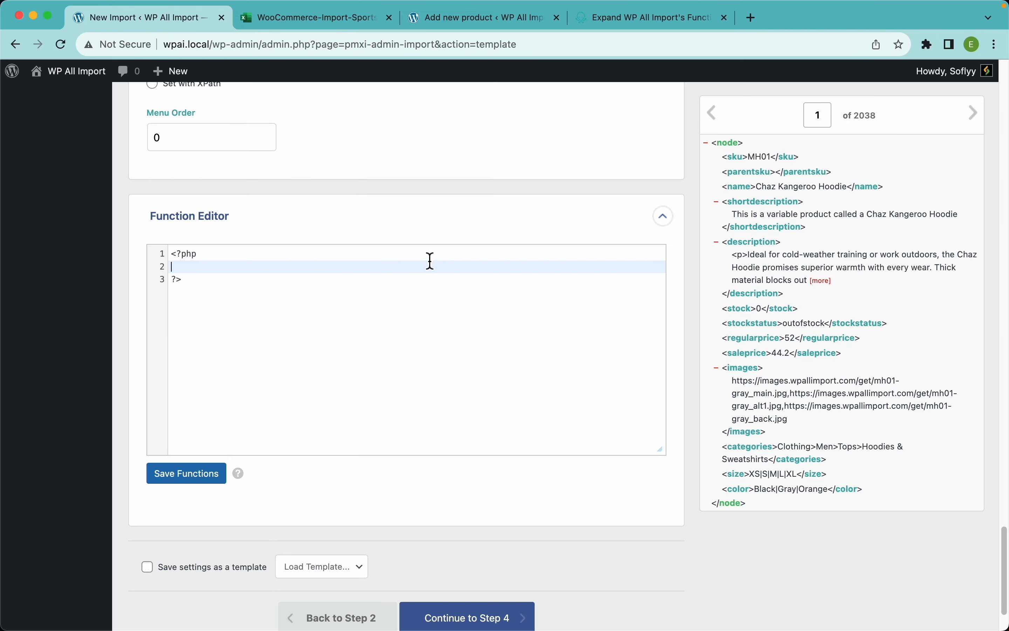
{"action": "scroll", "coordinate": [588, 366], "scroll_direction": "up", "scroll_amount": 10}
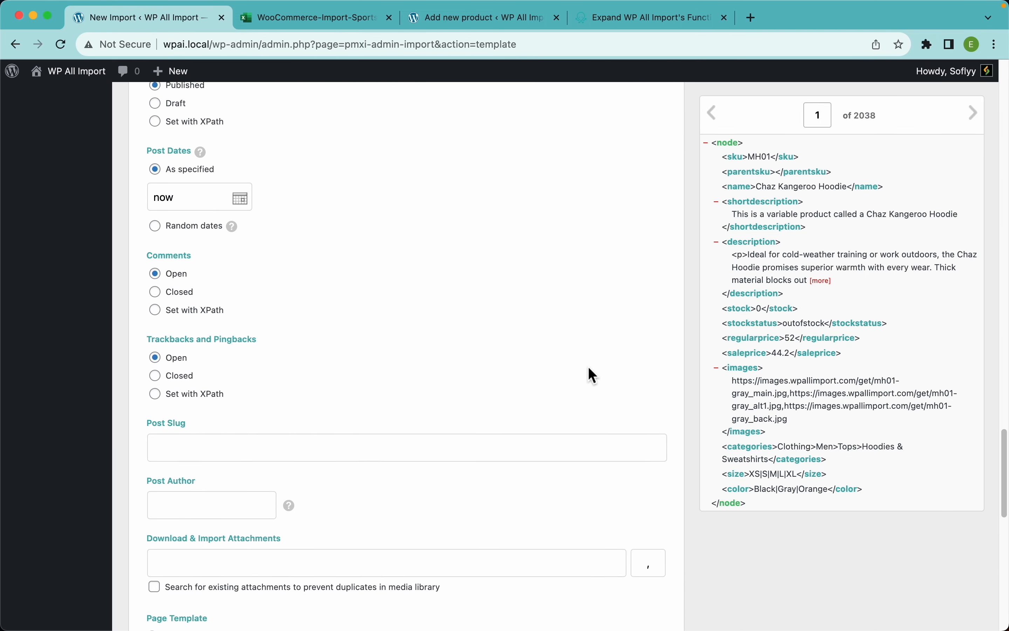
{"action": "scroll", "coordinate": [588, 367], "scroll_direction": "up", "scroll_amount": 10}
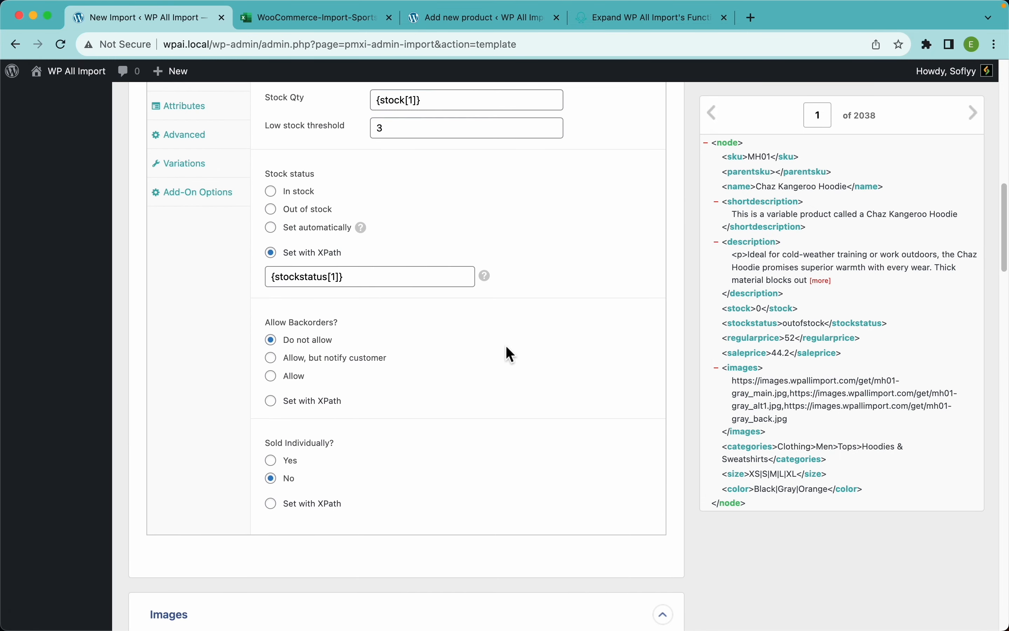
{"action": "scroll", "coordinate": [375, 352], "scroll_direction": "up", "scroll_amount": 3}
{"action": "scroll", "coordinate": [428, 376], "scroll_direction": "down", "scroll_amount": 15}
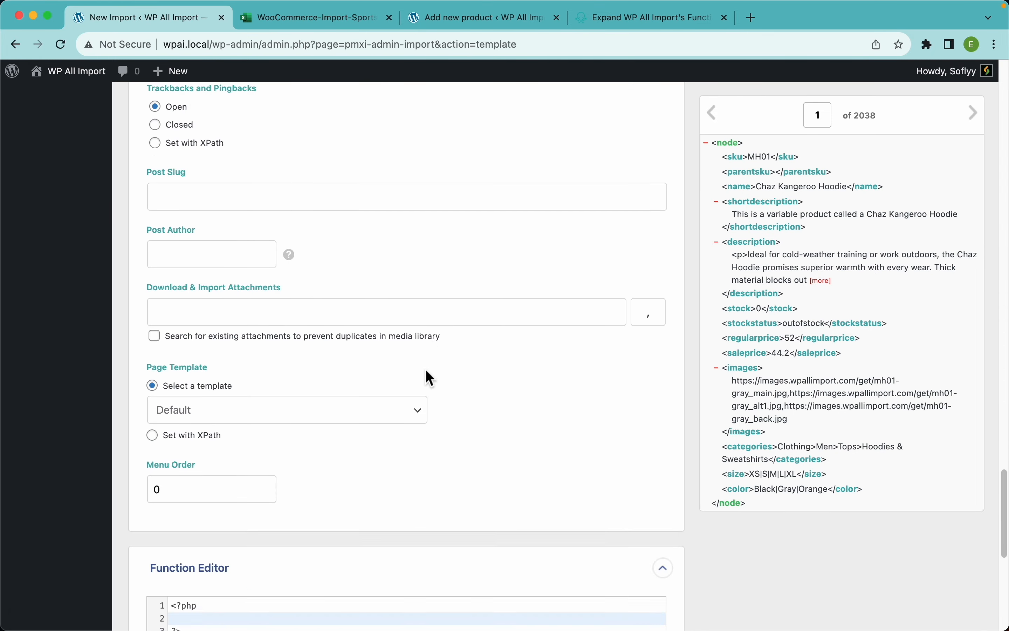
{"action": "scroll", "coordinate": [430, 377], "scroll_direction": "down", "scroll_amount": 3}
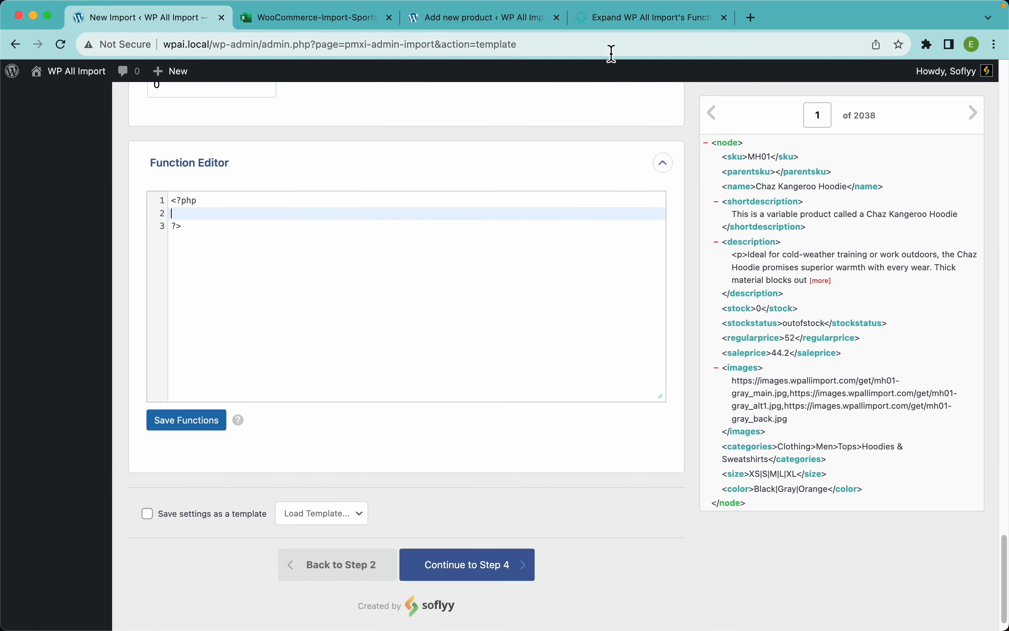
- Recheck the Action Reference hooks, then leave the Function Editor empty and continue to Step 4
{"action": "left_click", "coordinate": [638, 18]}
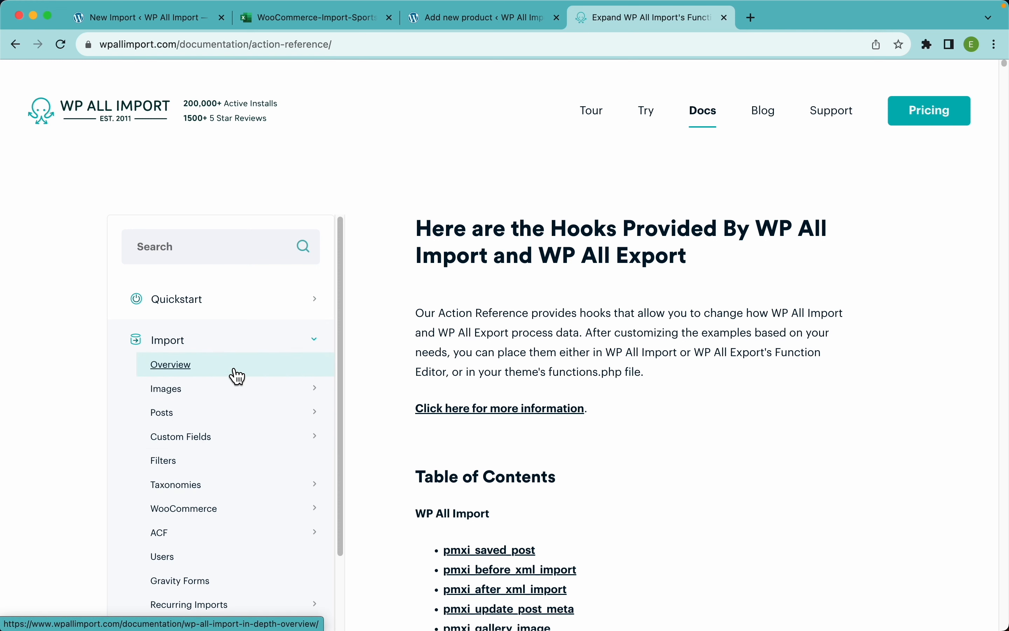
{"action": "left_click", "coordinate": [194, 19]}
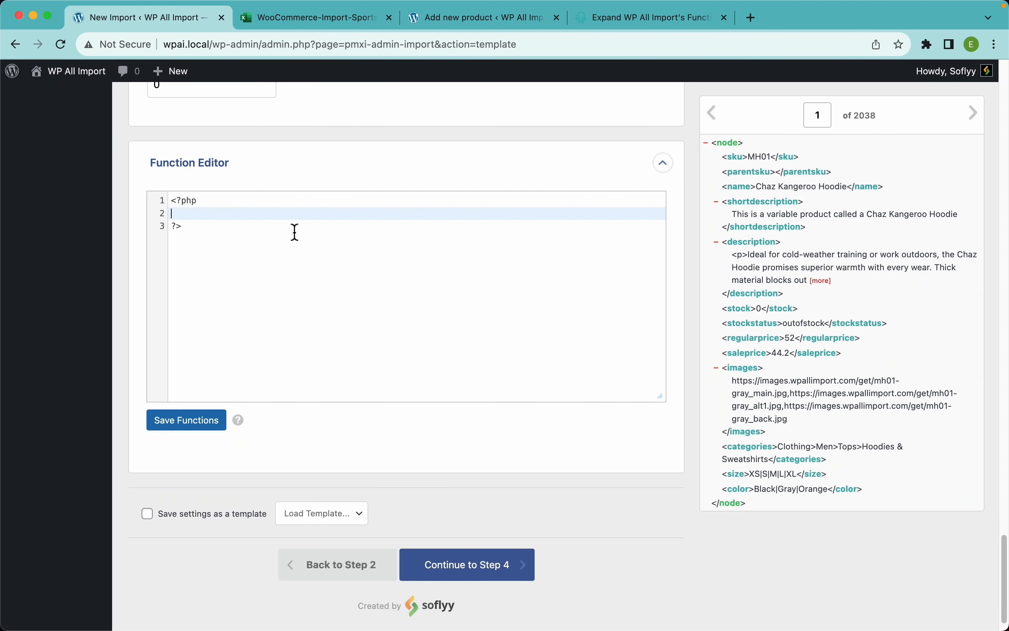
{"action": "left_click", "coordinate": [383, 224]}
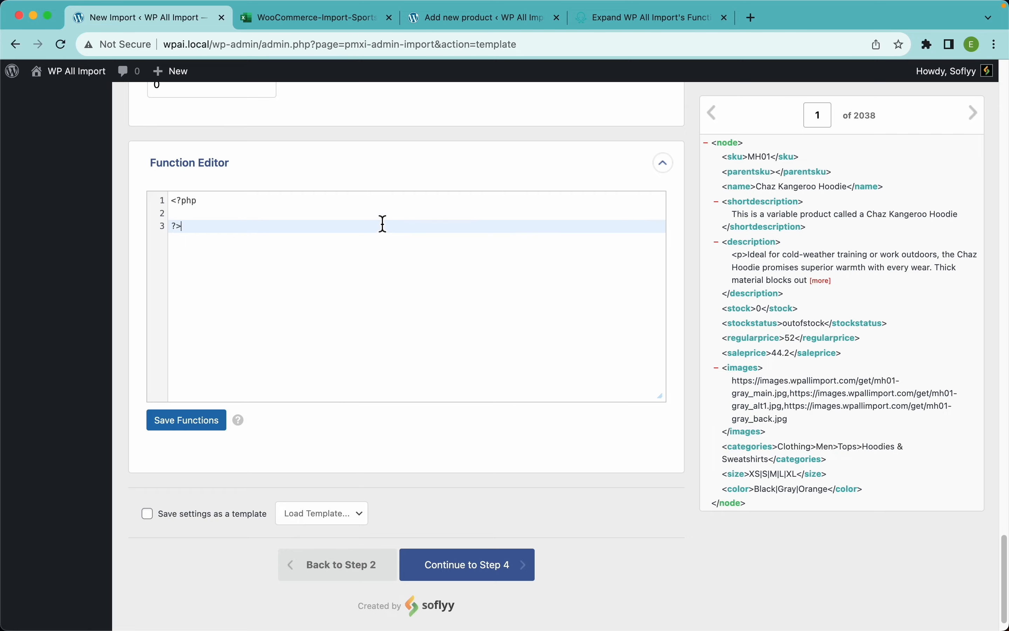
{"action": "left_click", "coordinate": [377, 219]}
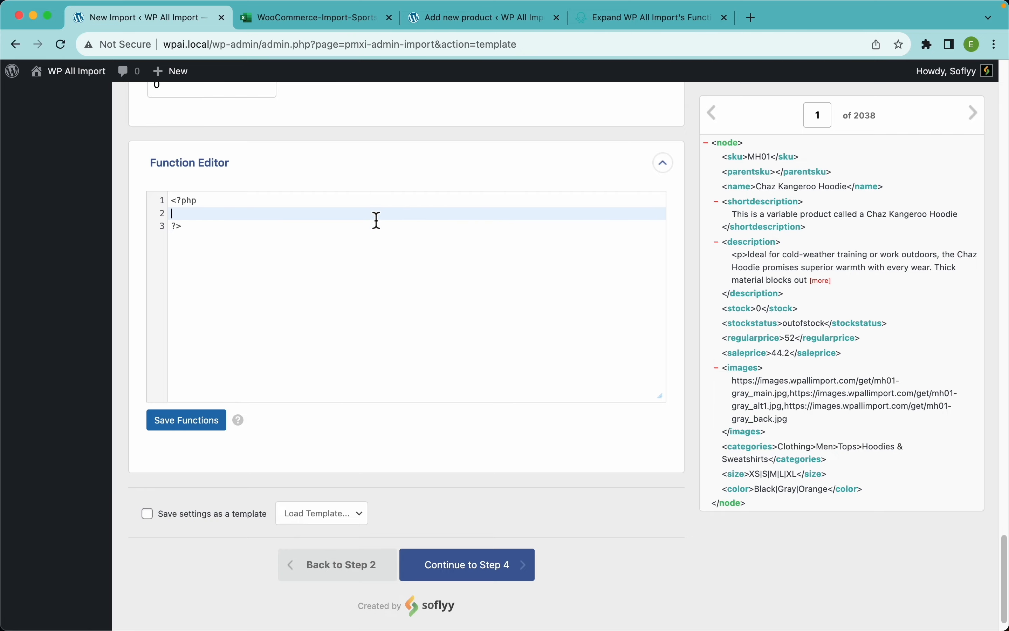
{"action": "scroll", "coordinate": [562, 331], "scroll_direction": "up", "scroll_amount": 20}
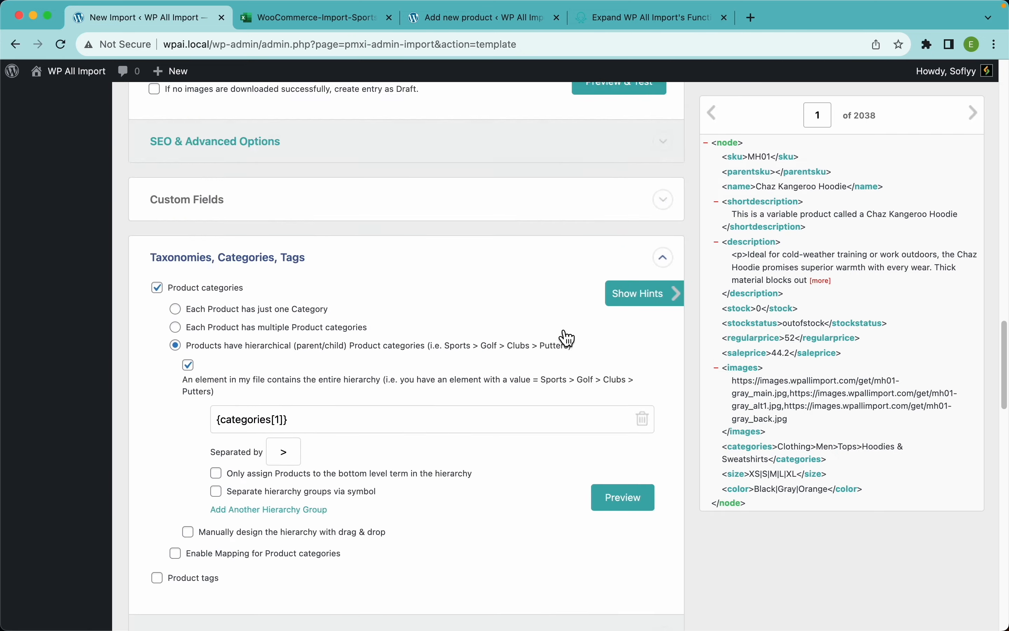
{"action": "scroll", "coordinate": [565, 336], "scroll_direction": "up", "scroll_amount": 10}
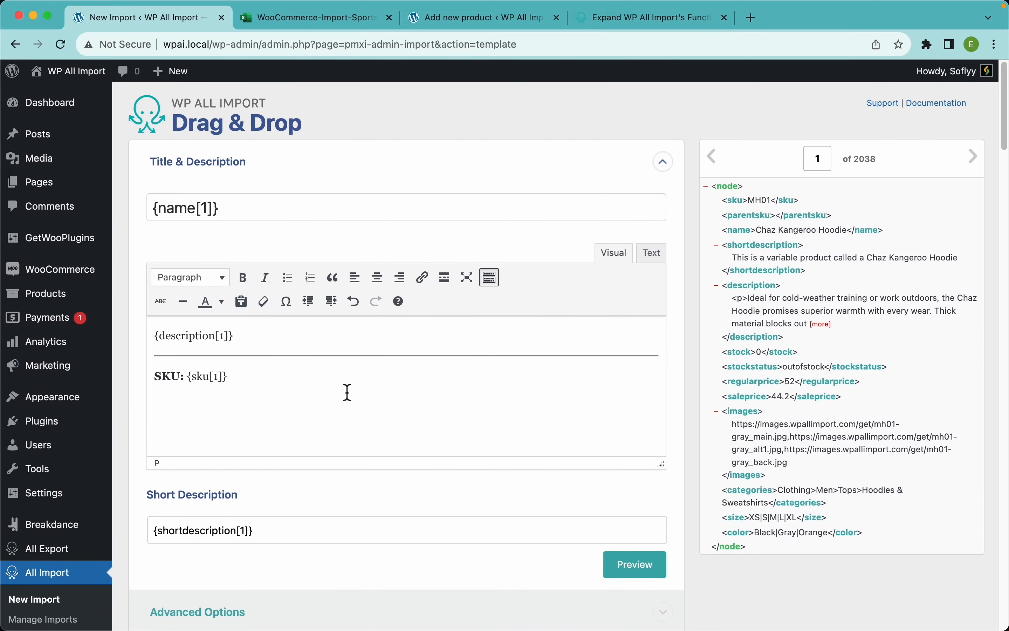
{"action": "scroll", "coordinate": [347, 392], "scroll_direction": "down", "scroll_amount": 20}
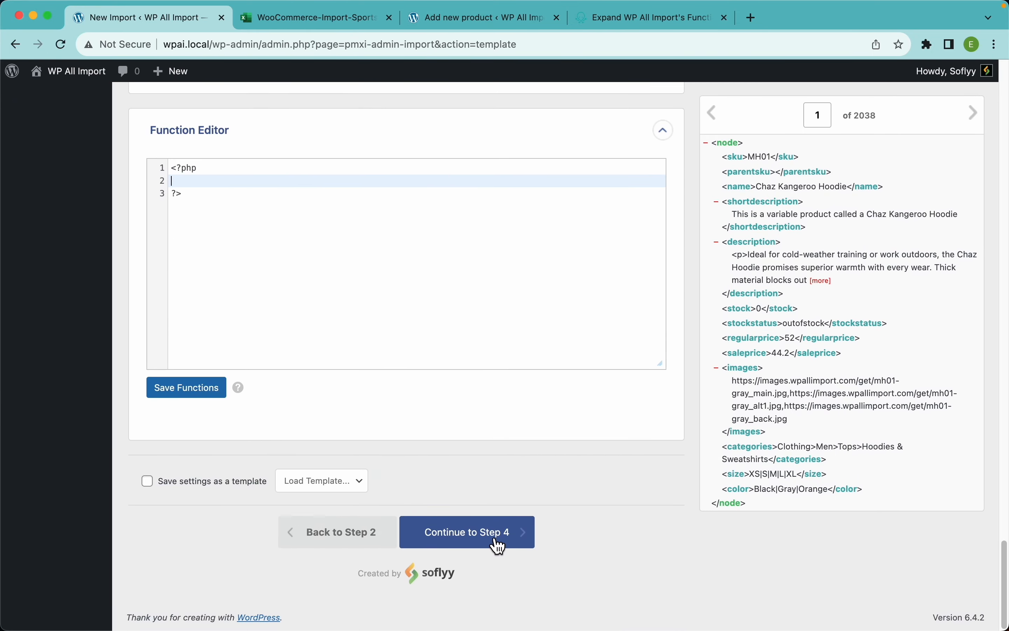
{"action": "left_click", "coordinate": [499, 545]}
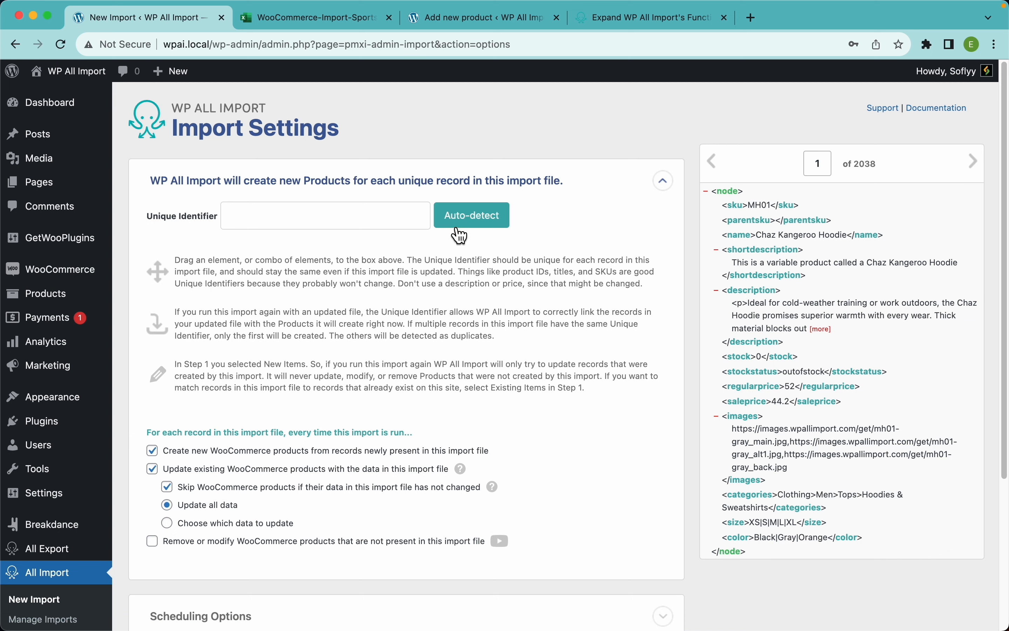
- Auto-detect the unique identifier, then replace its value with the {sku[1]} element
{"action": "left_click", "coordinate": [477, 236]}
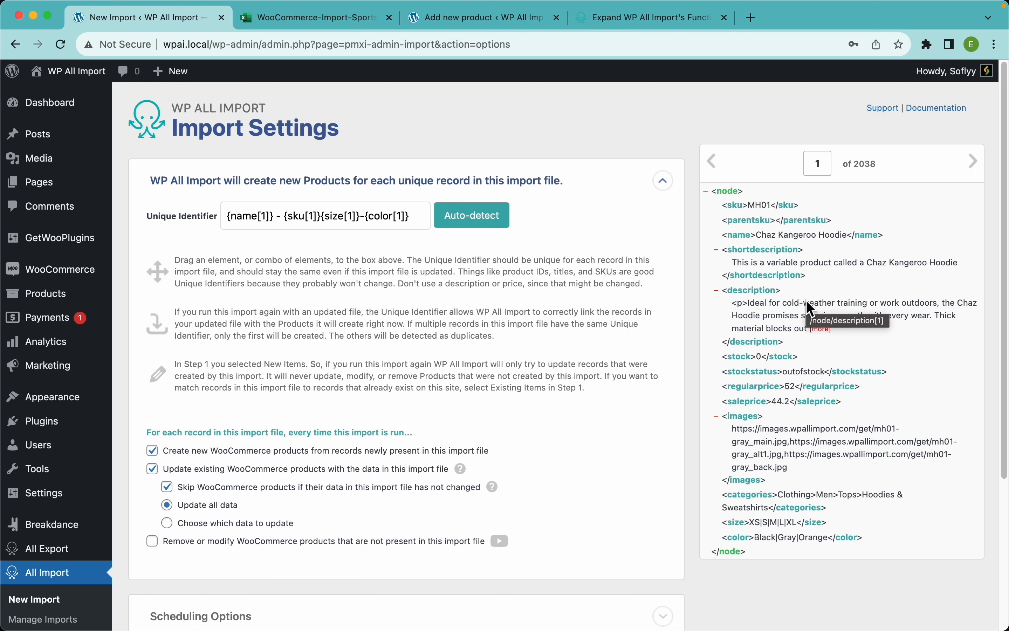
{"action": "left_click_drag", "start_coordinate": [744, 206], "coordinate": [426, 235]}
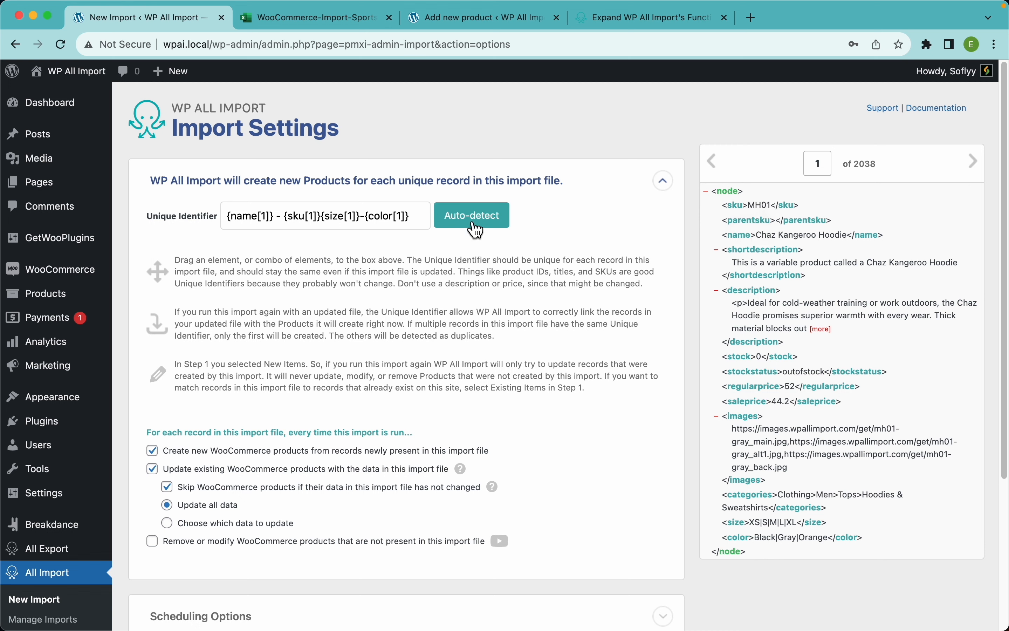
{"action": "left_click_drag", "start_coordinate": [416, 215], "coordinate": [165, 221]}
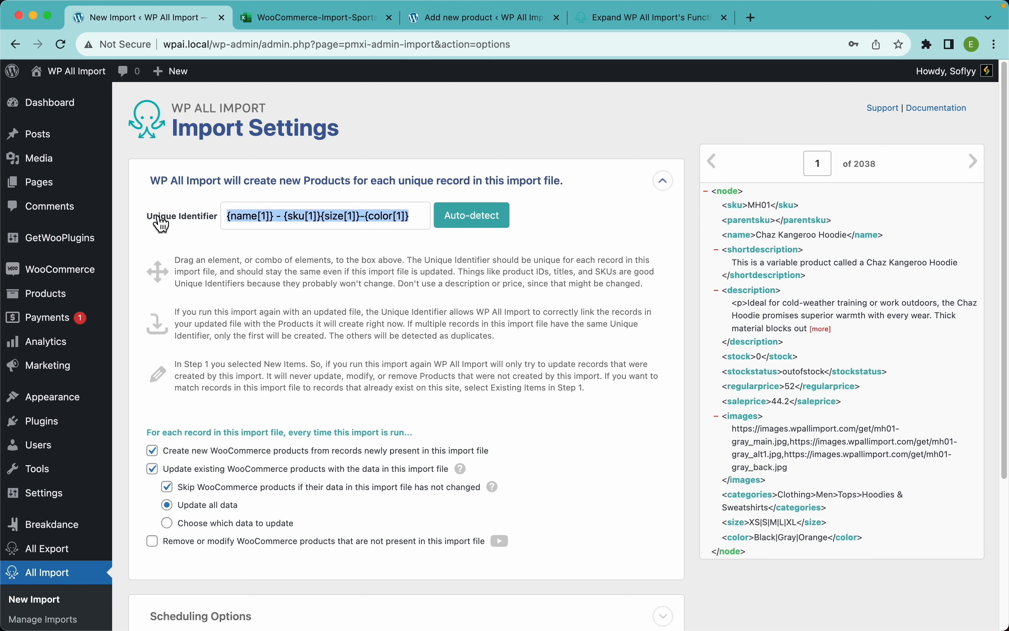
{"action": "key", "text": "BackSpace"}
{"action": "left_click_drag", "start_coordinate": [743, 216], "coordinate": [425, 223]}
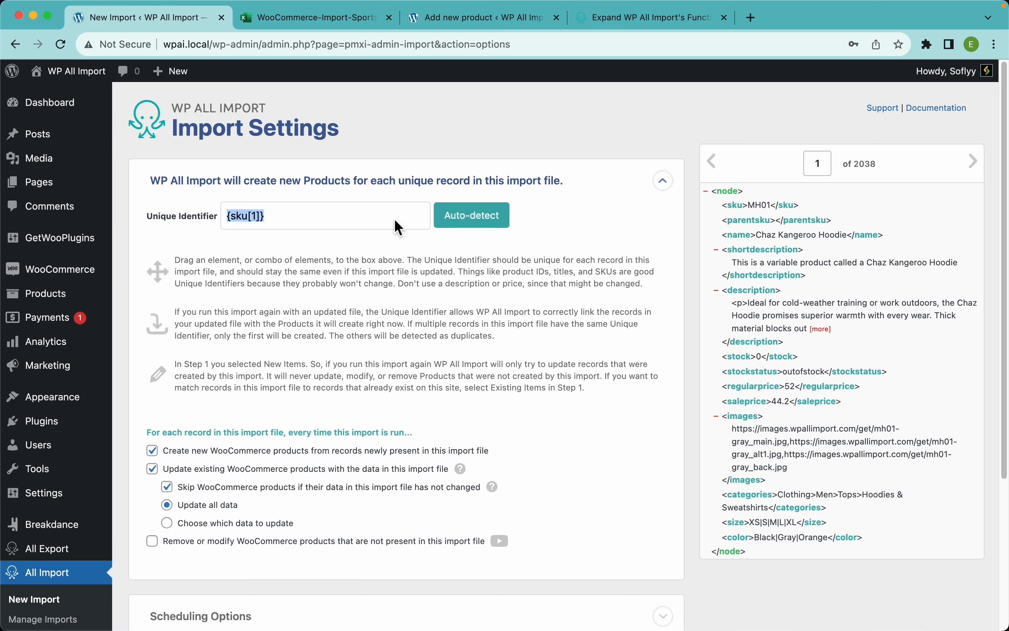
- Check variation SKUs such as MH01-XS-Orange in the spreadsheet's column A, then return
{"action": "left_click", "coordinate": [334, 20]}
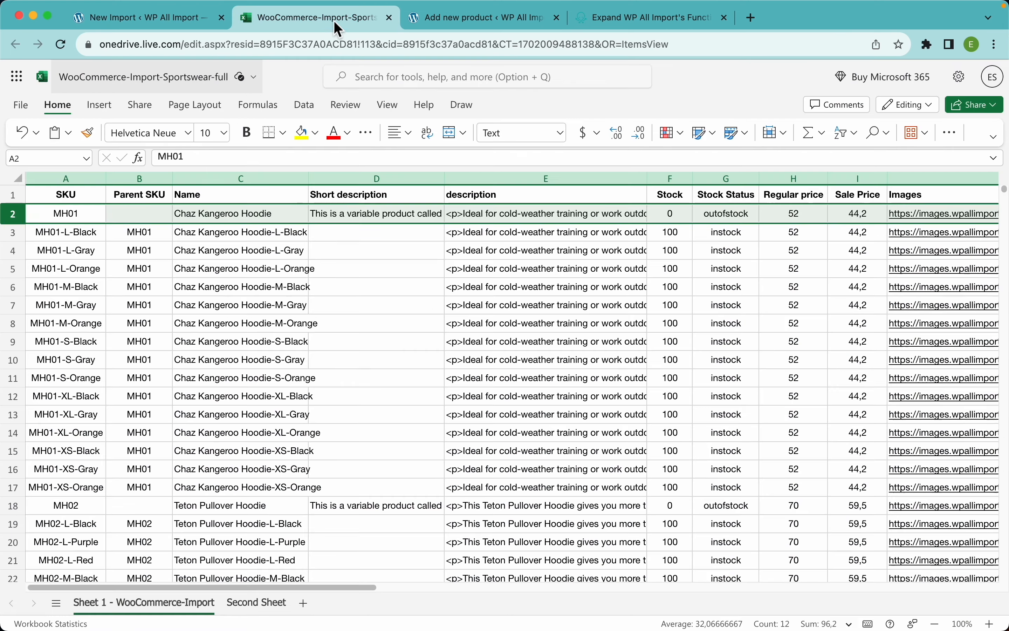
{"action": "left_click", "coordinate": [75, 287]}
{"action": "left_click", "coordinate": [69, 432]}
{"action": "left_click", "coordinate": [65, 486]}
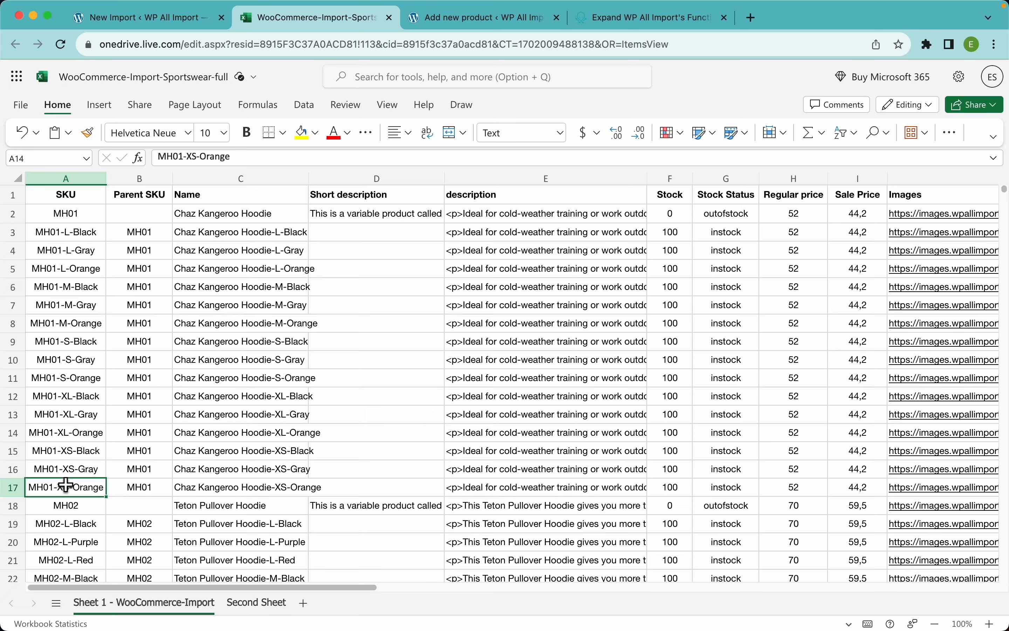
{"action": "left_click", "coordinate": [158, 20]}
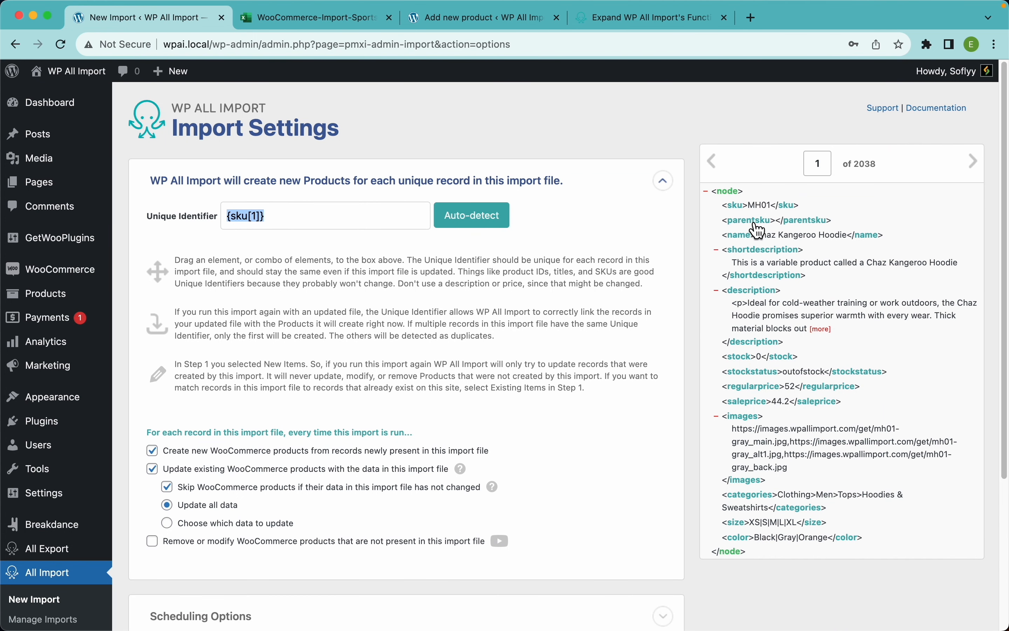
- Clear {sku[1]} and re-run Auto-detect to restore {name[1]} - {sku[1]}{size[1]}-{color[1]} as identifier
{"action": "key", "text": "BackSpace"}
{"action": "left_click", "coordinate": [477, 228]}
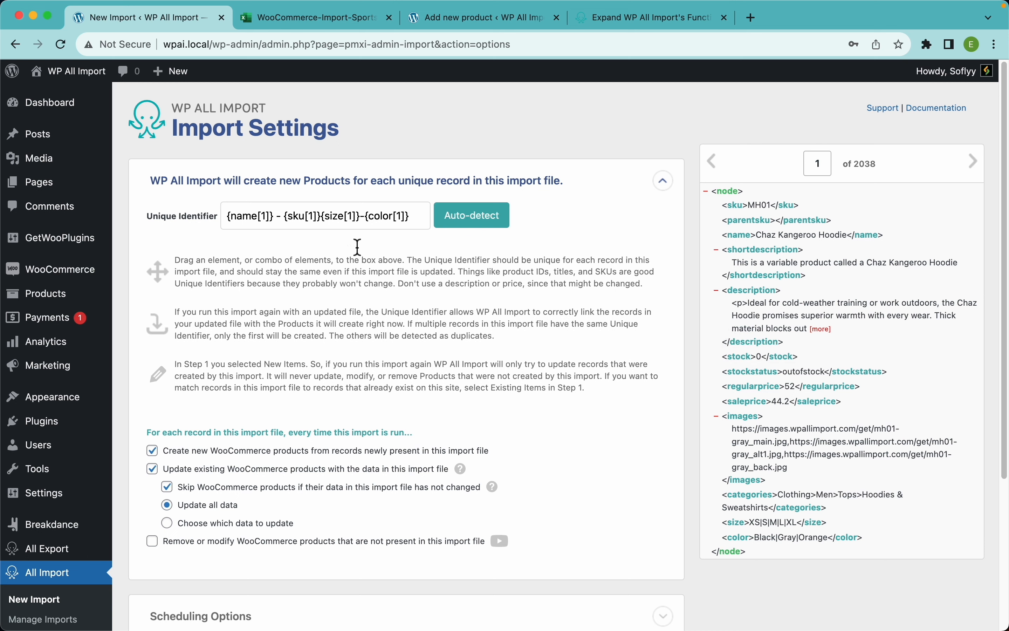
{"action": "left_click_drag", "start_coordinate": [415, 217], "coordinate": [151, 218]}
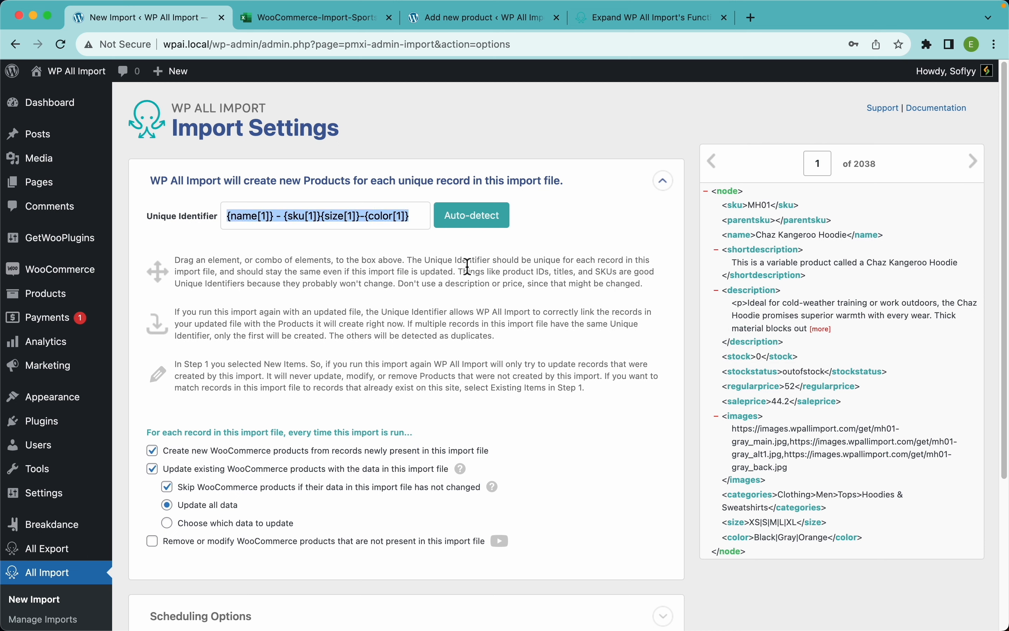
{"action": "left_click", "coordinate": [561, 240]}
{"action": "scroll", "coordinate": [625, 317], "scroll_direction": "down", "scroll_amount": 5}
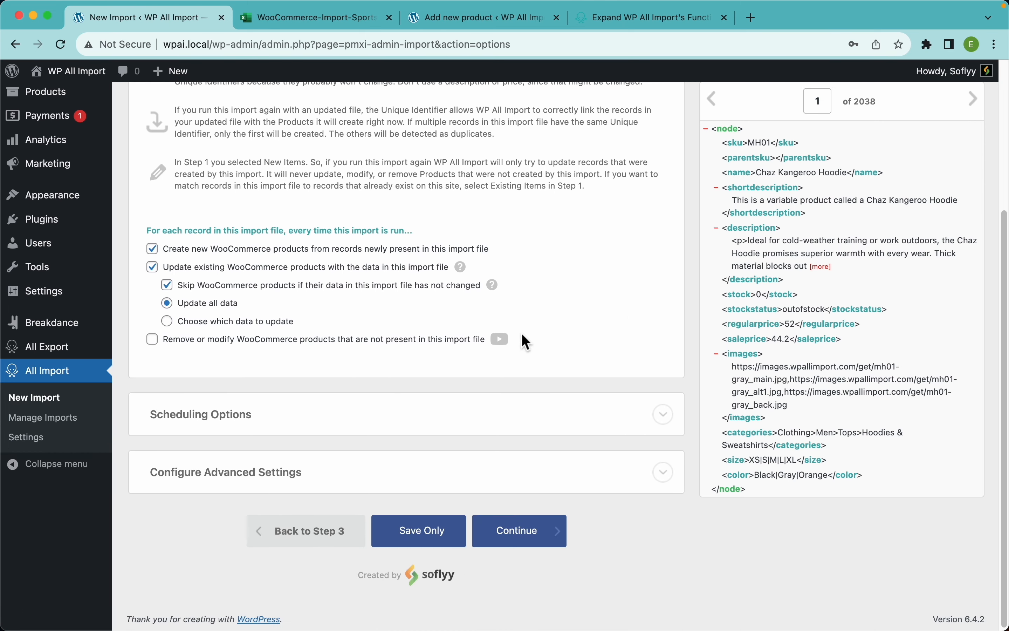
{"action": "mouse_move", "coordinate": [462, 269]}
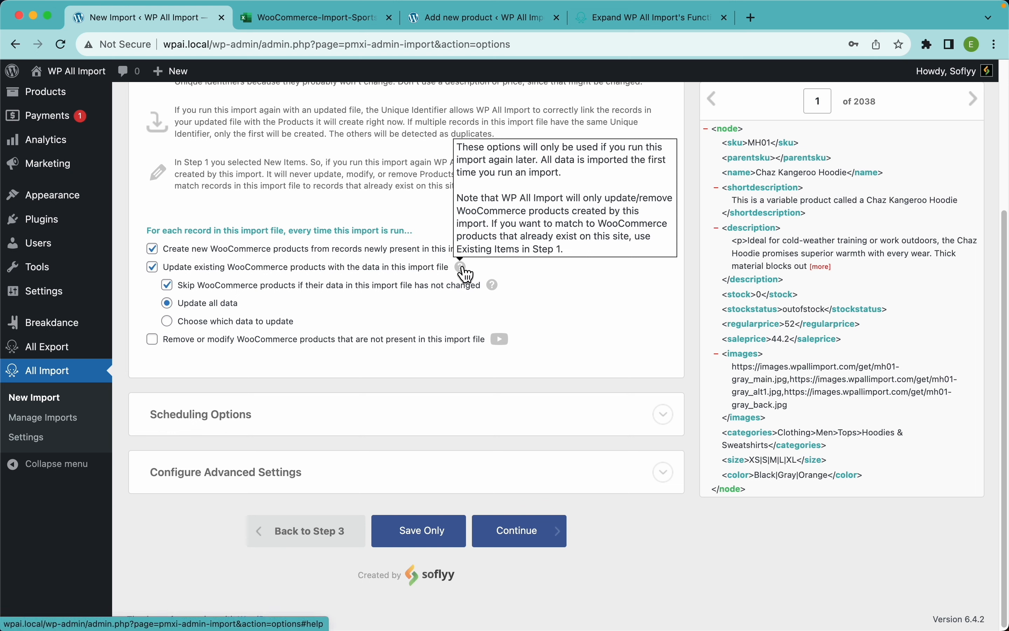
- Expand Scheduling Options and choose Manual Scheduling to reveal the cron trigger and processing URLs
{"action": "left_click", "coordinate": [665, 416]}
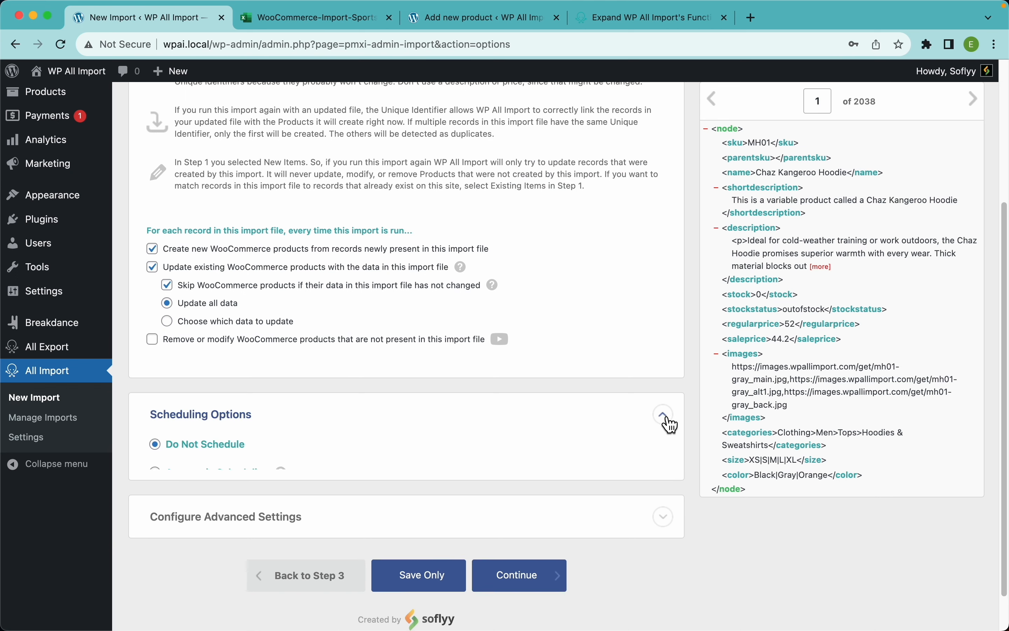
{"action": "scroll", "coordinate": [461, 380], "scroll_direction": "down", "scroll_amount": 3}
{"action": "scroll", "coordinate": [460, 380], "scroll_direction": "down", "scroll_amount": 1}
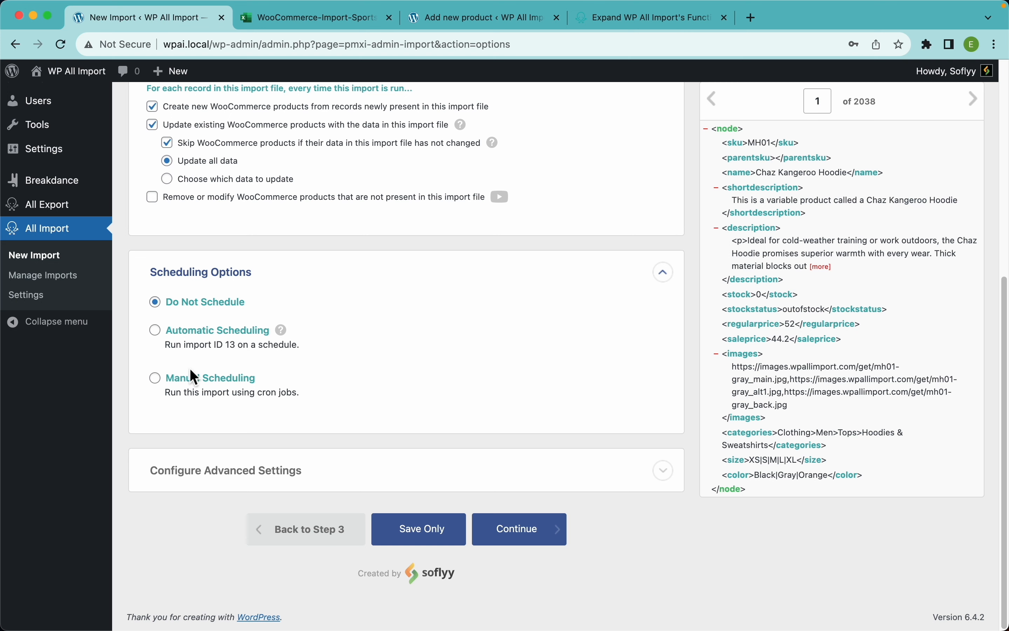
{"action": "left_click", "coordinate": [218, 395]}
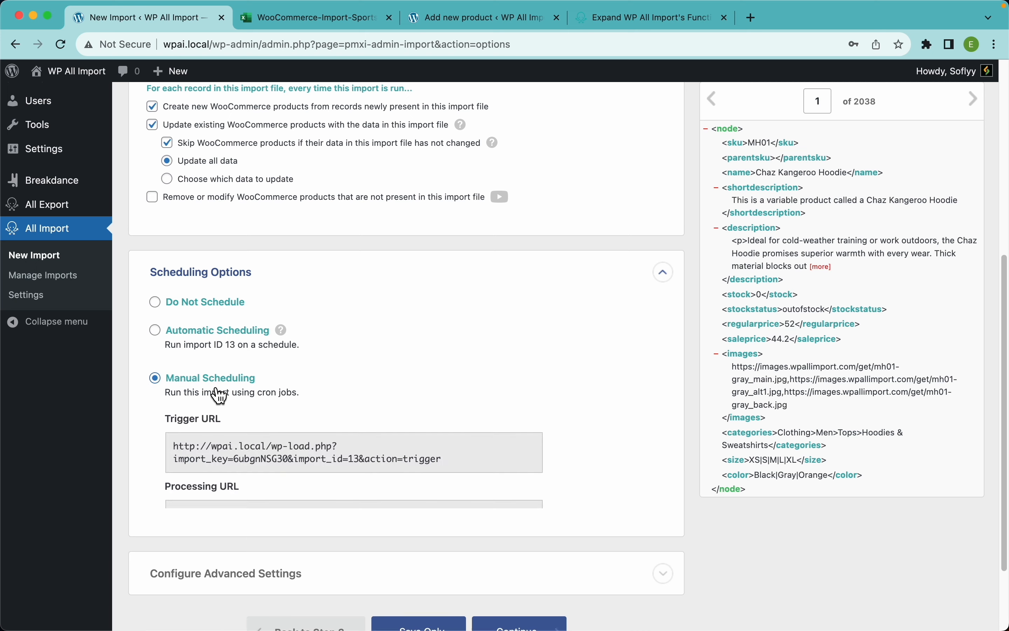
{"action": "scroll", "coordinate": [394, 369], "scroll_direction": "down", "scroll_amount": 5}
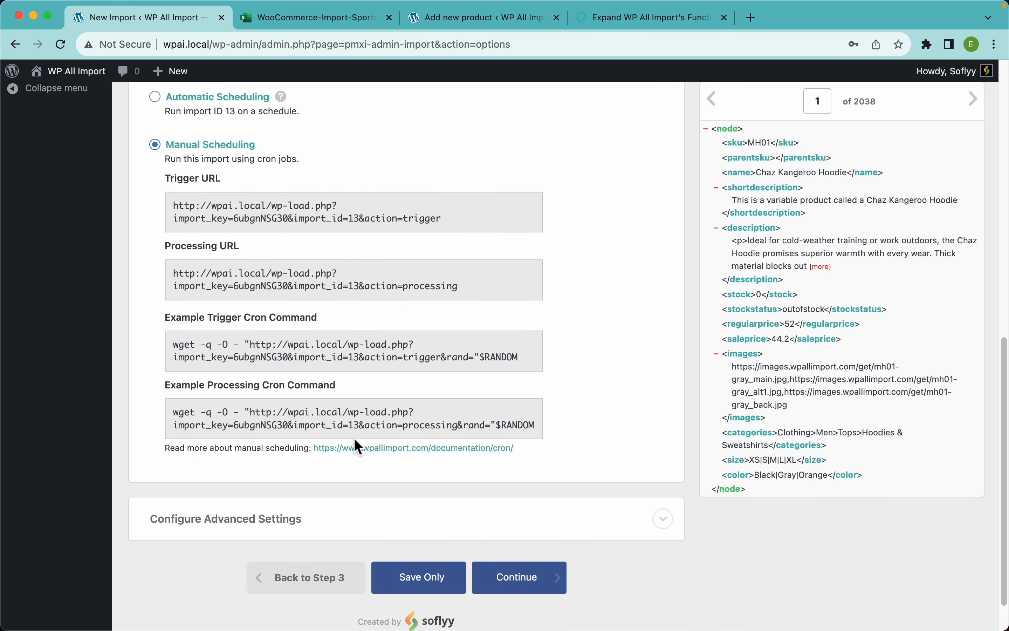
- Read the 'Run WordPress Import on a Schedule' guide, then return to the scheduling settings
{"action": "left_click", "coordinate": [401, 449]}
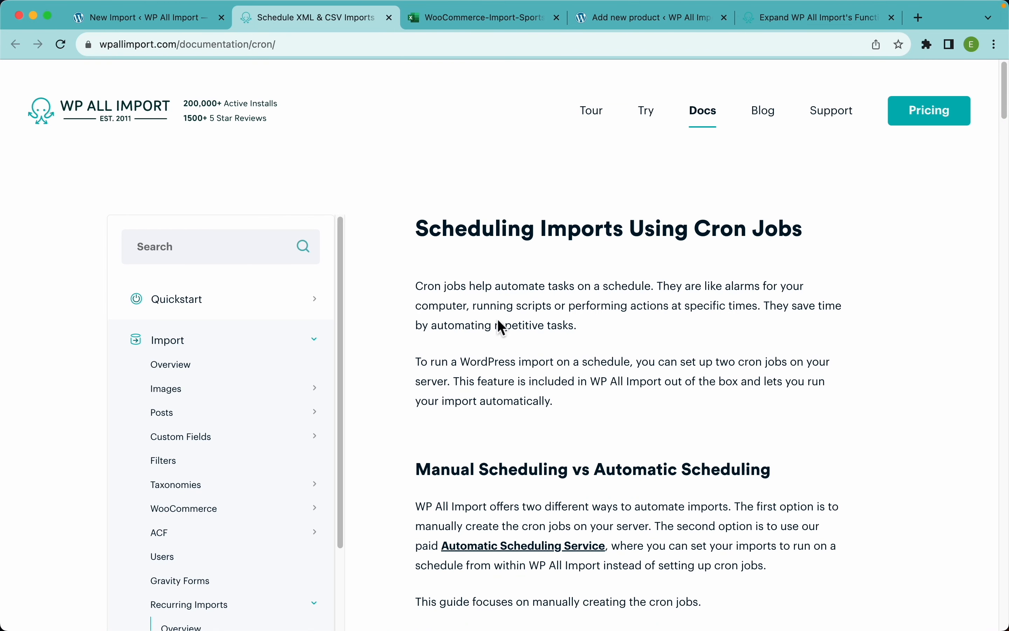
{"action": "scroll", "coordinate": [563, 320], "scroll_direction": "down", "scroll_amount": 8}
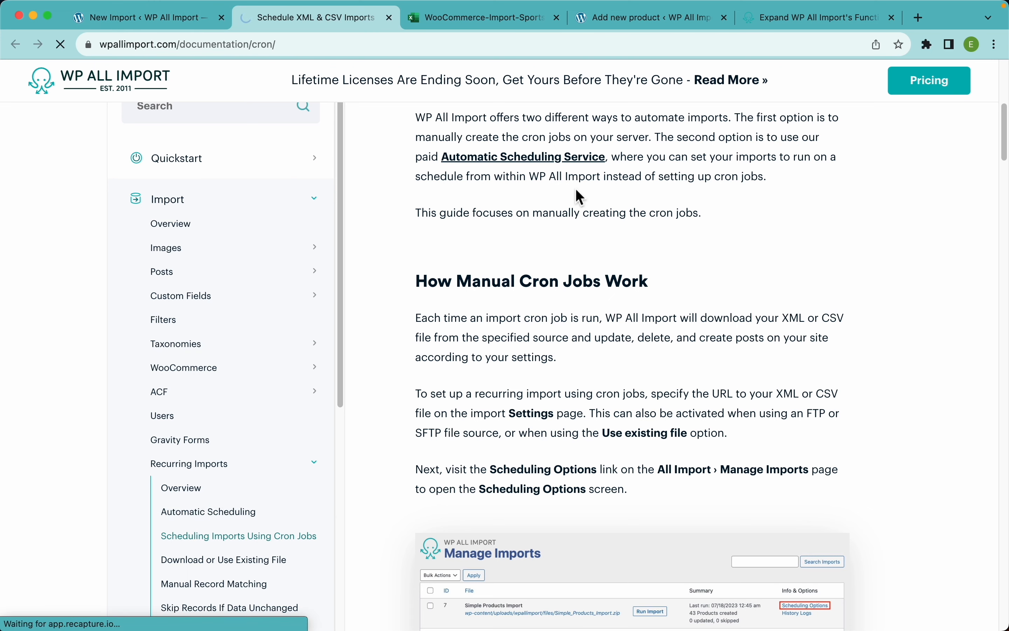
{"action": "left_click", "coordinate": [158, 29]}
{"action": "scroll", "coordinate": [421, 312], "scroll_direction": "up", "scroll_amount": 3}
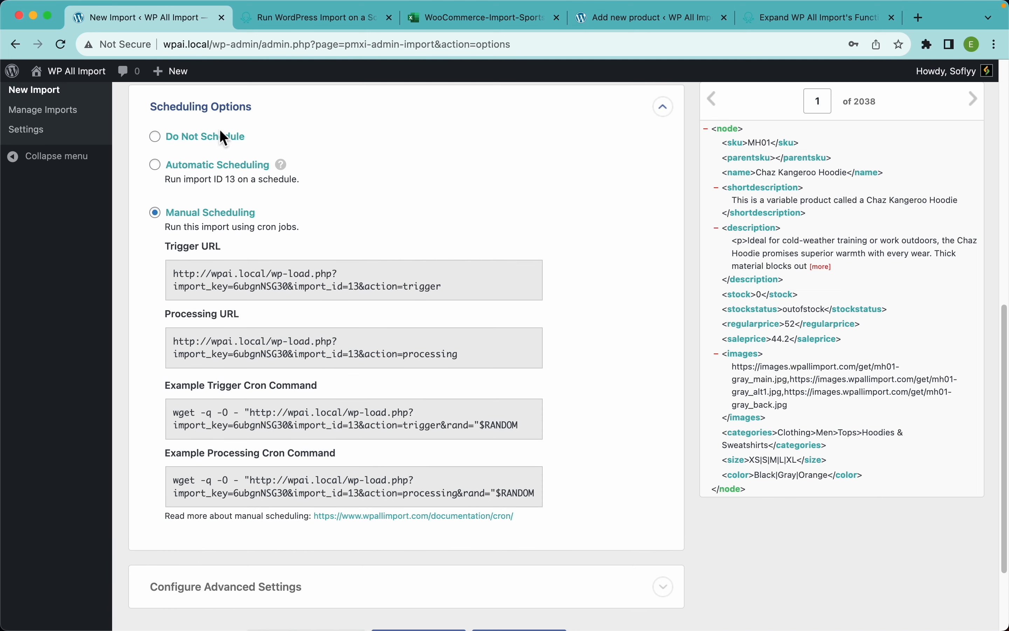
- Choose Do Not Schedule, continue, and confirm the run to create all 2038 products
{"action": "left_click", "coordinate": [220, 145]}
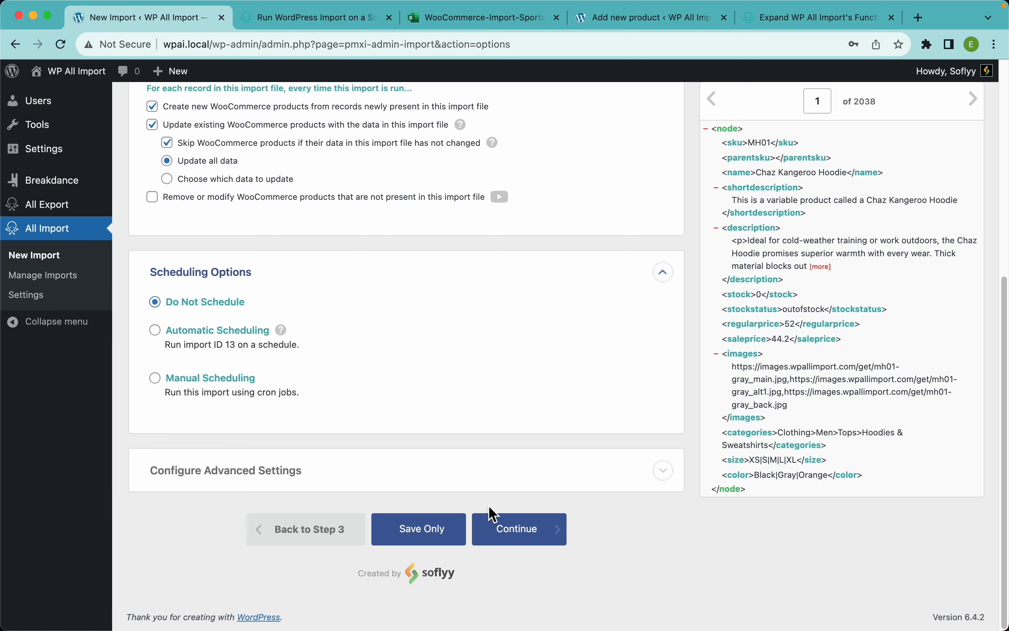
{"action": "left_click", "coordinate": [520, 530]}
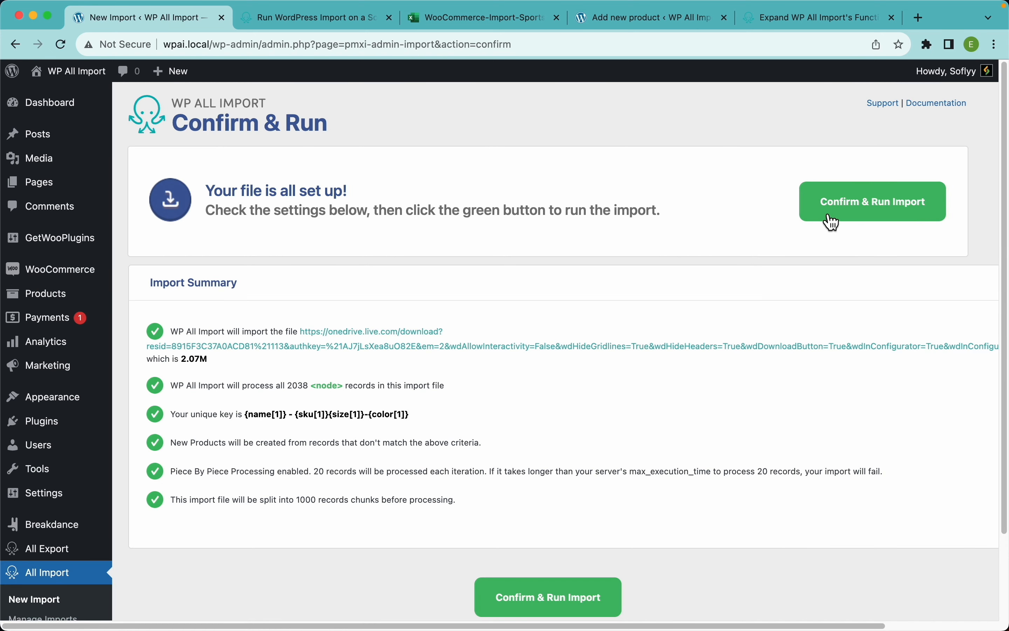
{"action": "left_click", "coordinate": [838, 216]}
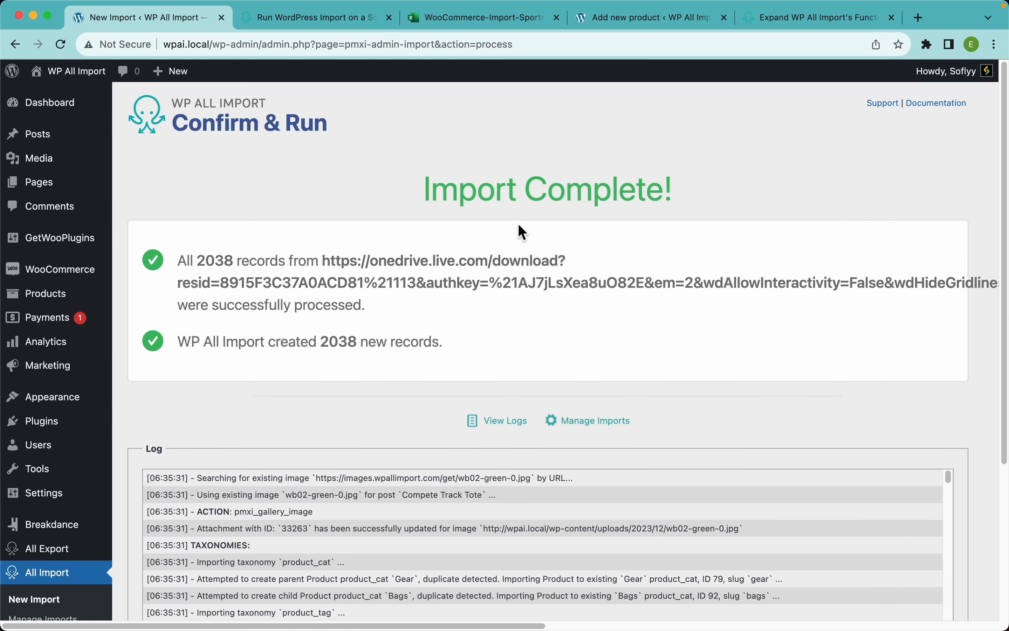
- Open the All Products list to review the newly imported products
{"action": "mouse_move", "coordinate": [50, 298]}
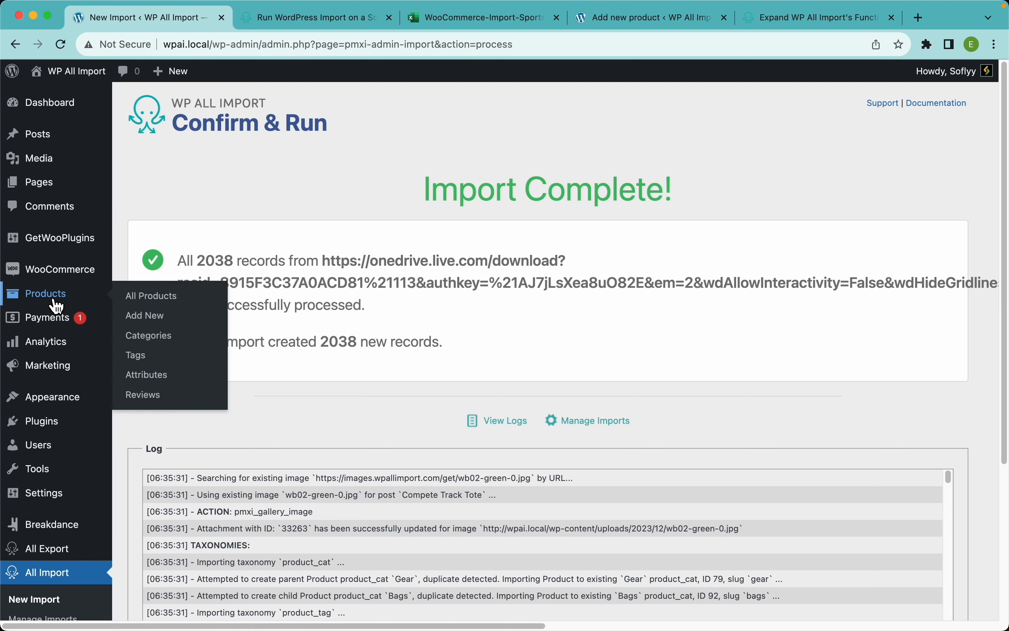
{"action": "left_click", "coordinate": [148, 305]}
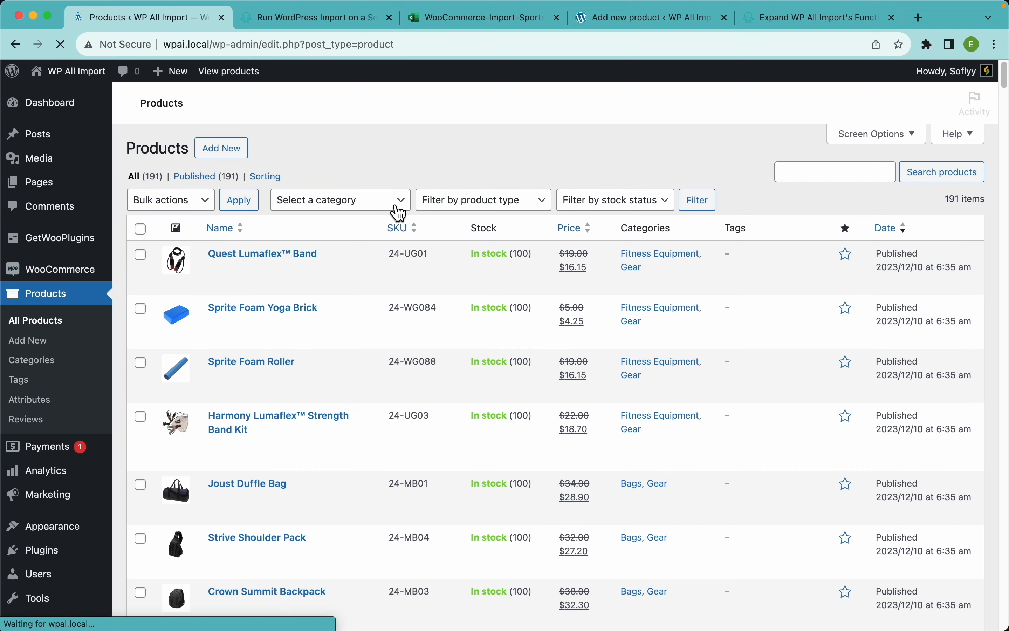
{"action": "scroll", "coordinate": [443, 382], "scroll_direction": "down", "scroll_amount": 20}
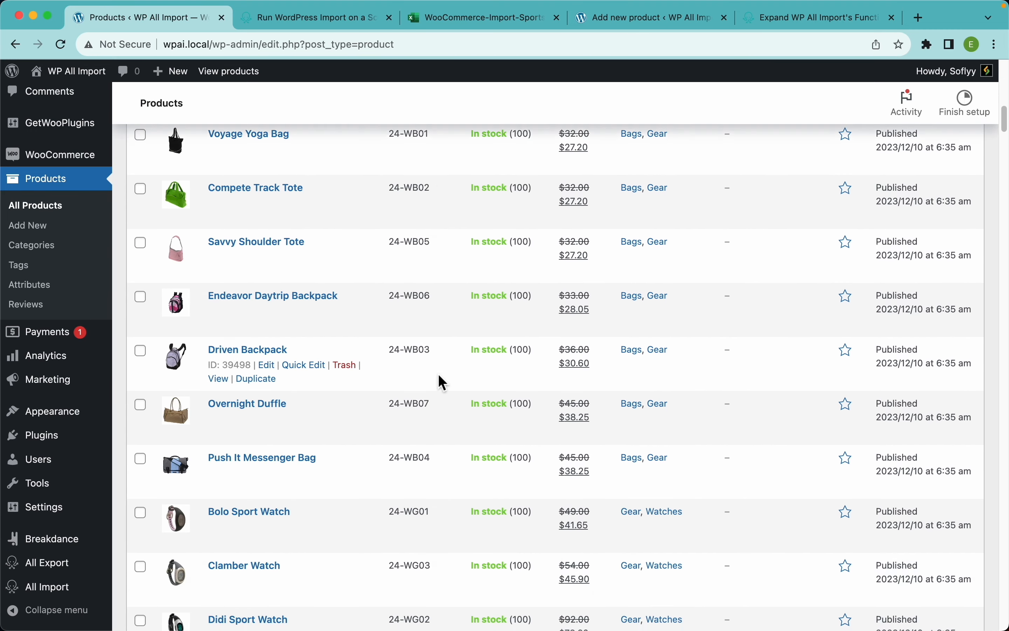
{"action": "scroll", "coordinate": [442, 382], "scroll_direction": "up", "scroll_amount": 20}
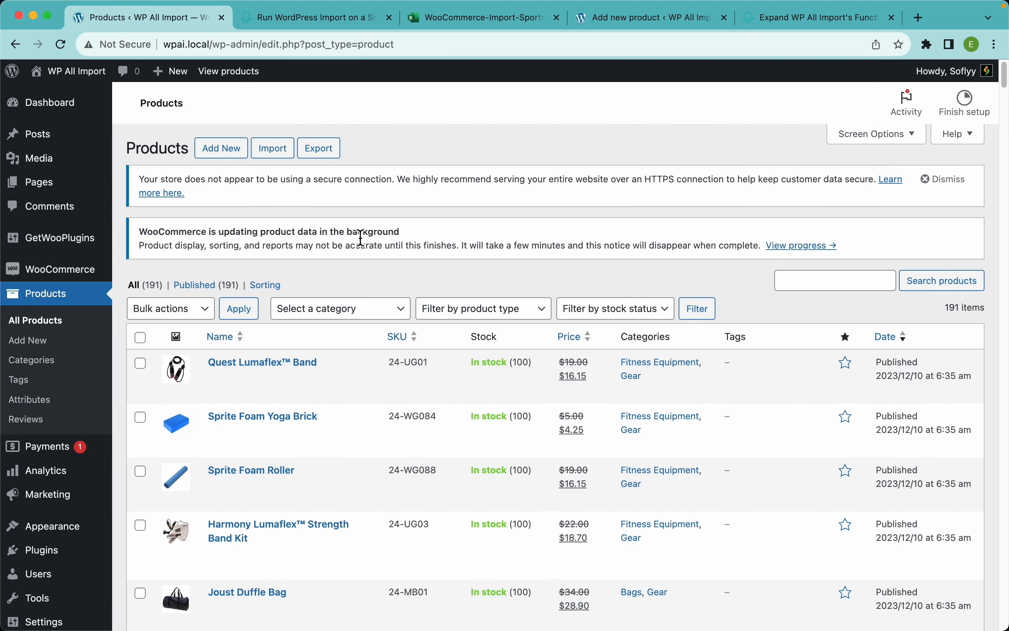
- Browse the storefront Shop page and open the Lando Gym Jacket product
{"action": "left_click", "coordinate": [231, 75]}
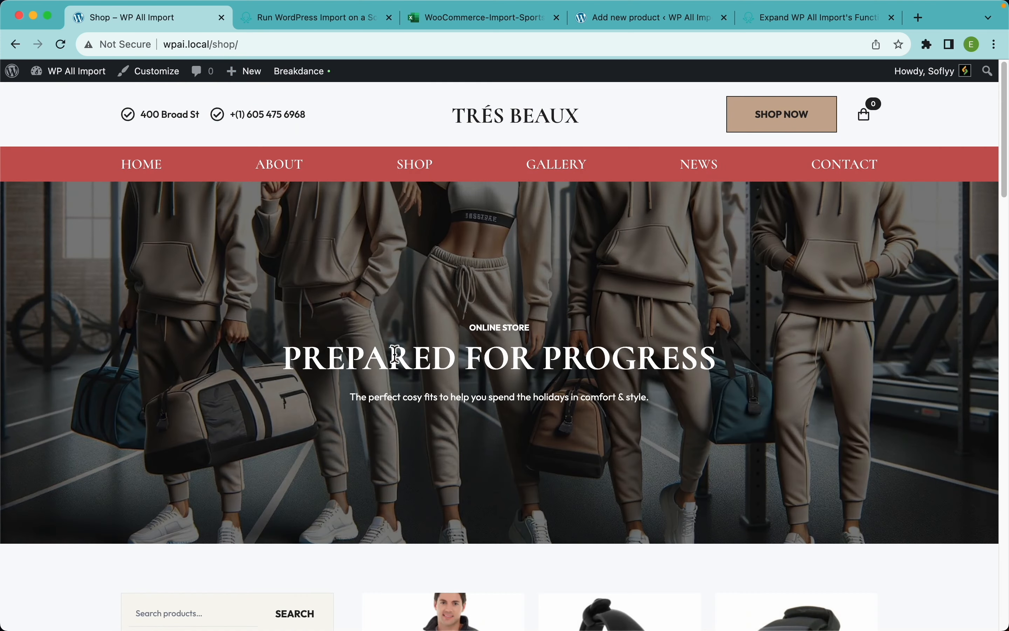
{"action": "scroll", "coordinate": [567, 460], "scroll_direction": "down", "scroll_amount": 15}
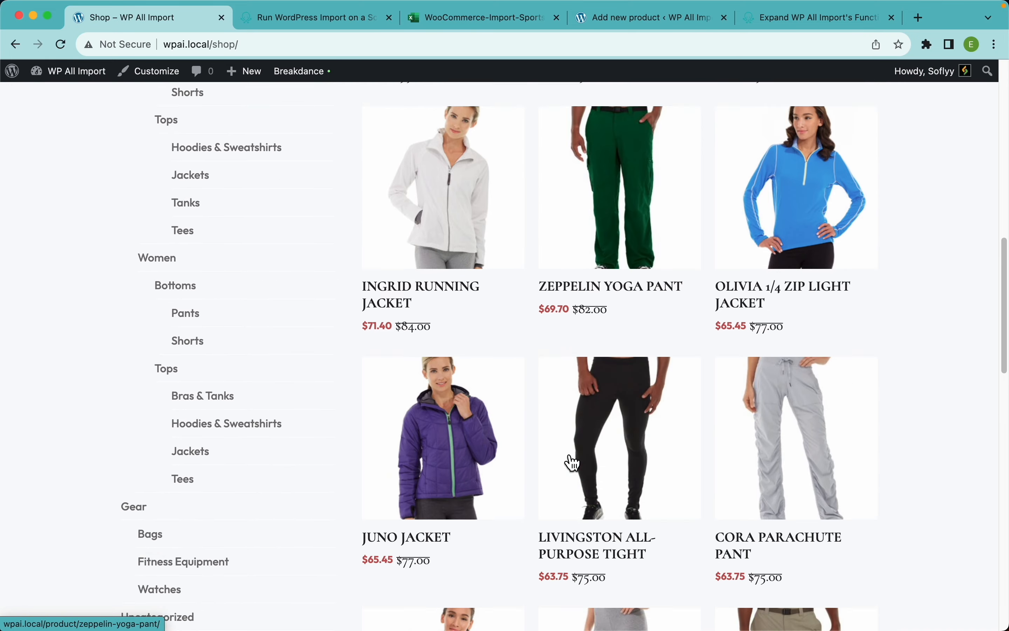
{"action": "scroll", "coordinate": [572, 461], "scroll_direction": "down", "scroll_amount": 20}
{"action": "scroll", "coordinate": [571, 460], "scroll_direction": "up", "scroll_amount": 6}
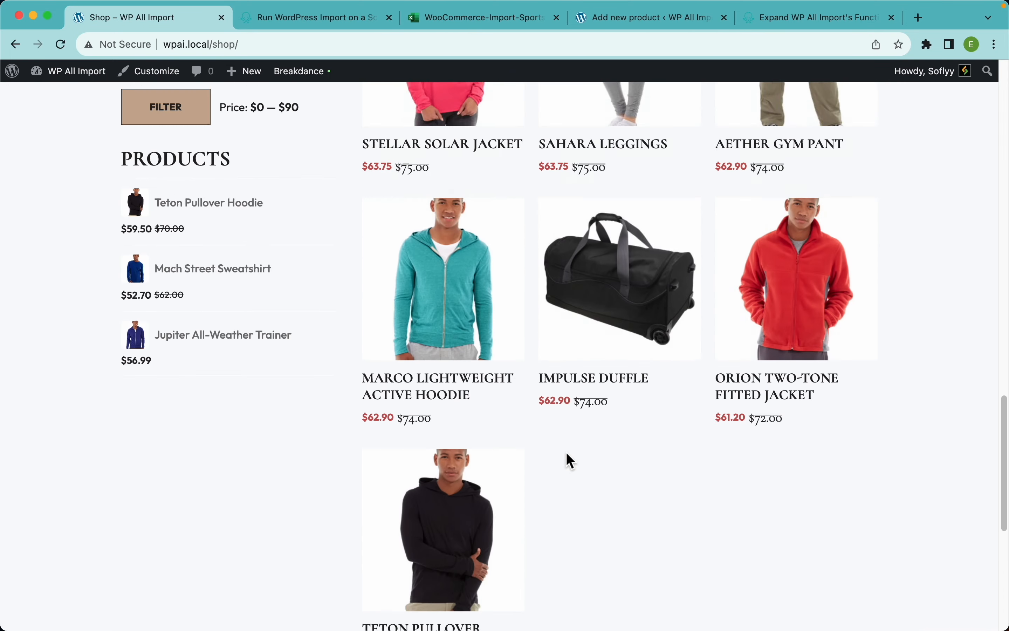
{"action": "scroll", "coordinate": [571, 460], "scroll_direction": "up", "scroll_amount": 15}
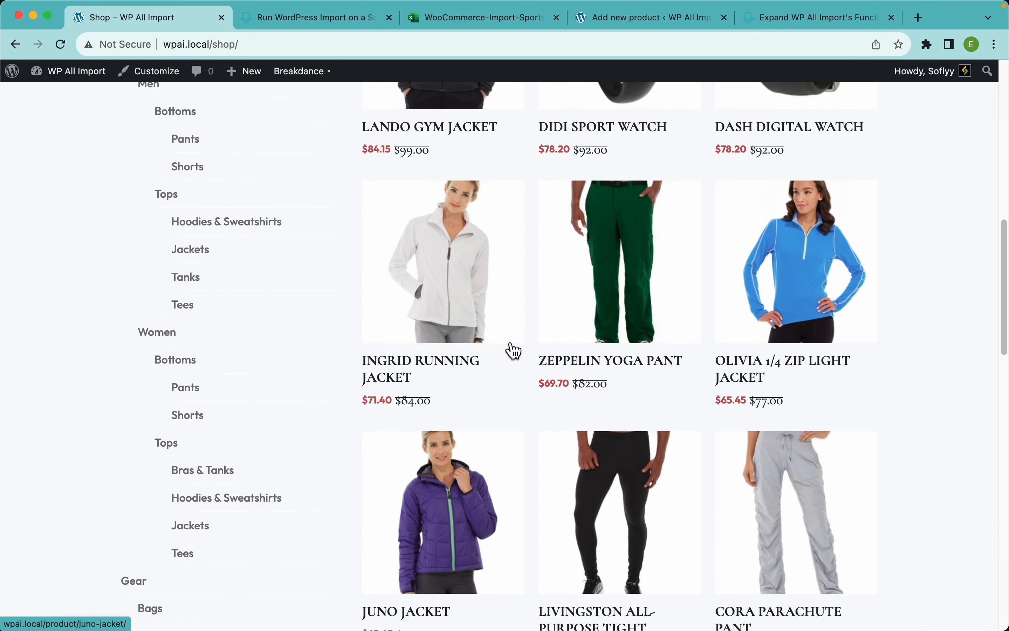
{"action": "scroll", "coordinate": [515, 351], "scroll_direction": "up", "scroll_amount": 8}
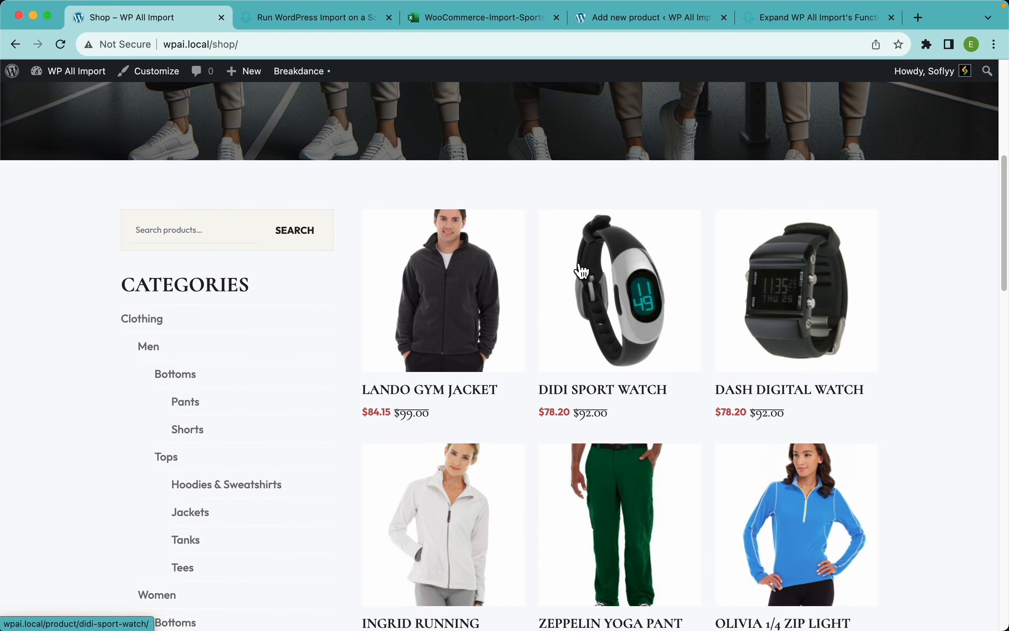
{"action": "left_click", "coordinate": [444, 291]}
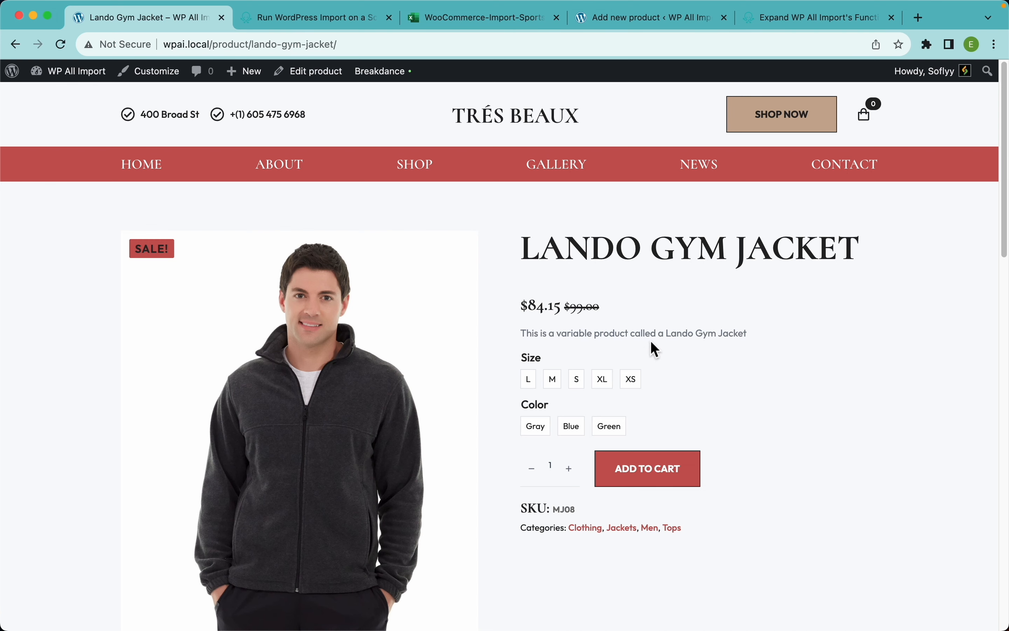
- Show the Lando Gym Jacket's Additional information tab with its size and color details
{"action": "scroll", "coordinate": [708, 342], "scroll_direction": "down", "scroll_amount": 5}
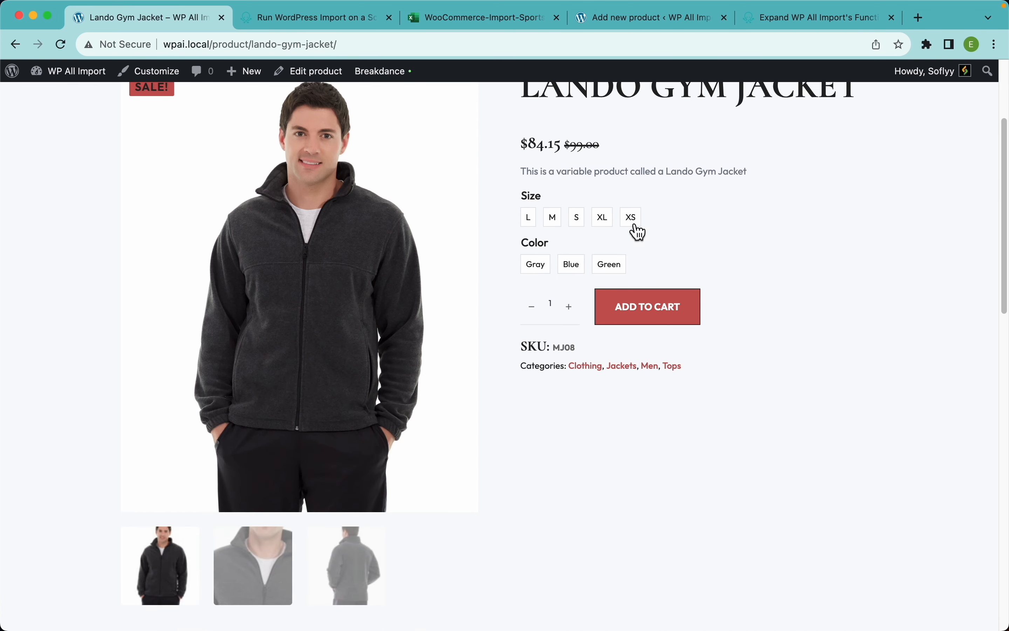
{"action": "scroll", "coordinate": [686, 394], "scroll_direction": "down", "scroll_amount": 1}
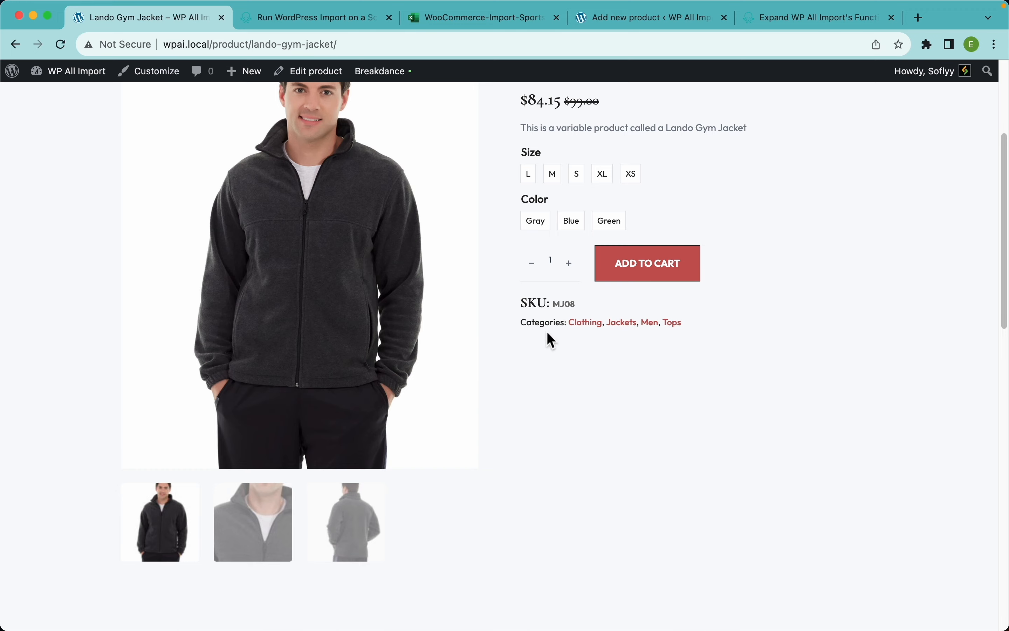
{"action": "scroll", "coordinate": [522, 383], "scroll_direction": "down", "scroll_amount": 2}
{"action": "scroll", "coordinate": [519, 377], "scroll_direction": "up", "scroll_amount": 2}
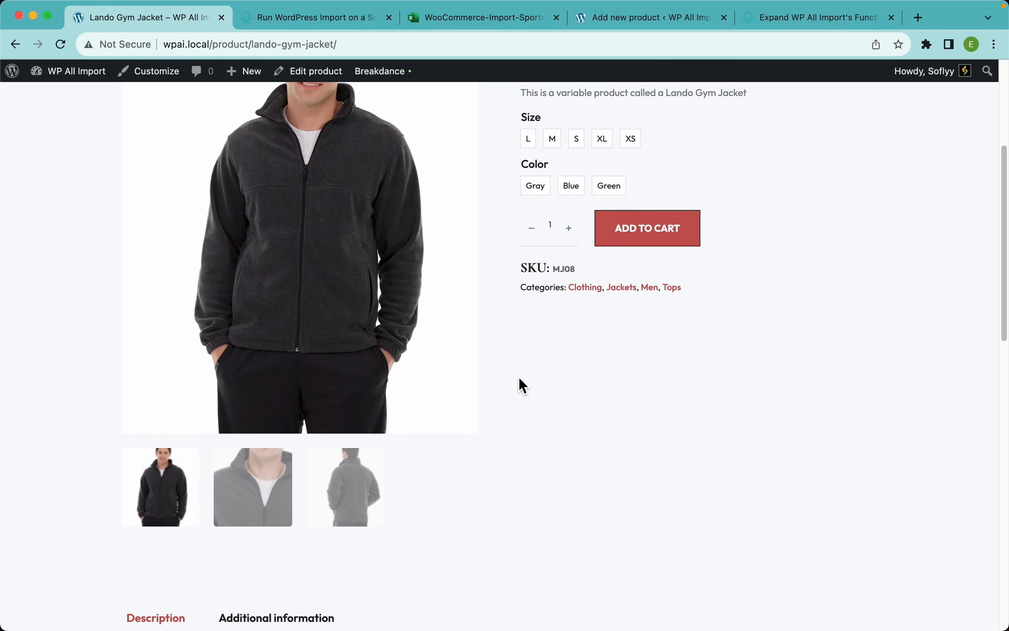
{"action": "scroll", "coordinate": [620, 362], "scroll_direction": "down", "scroll_amount": 10}
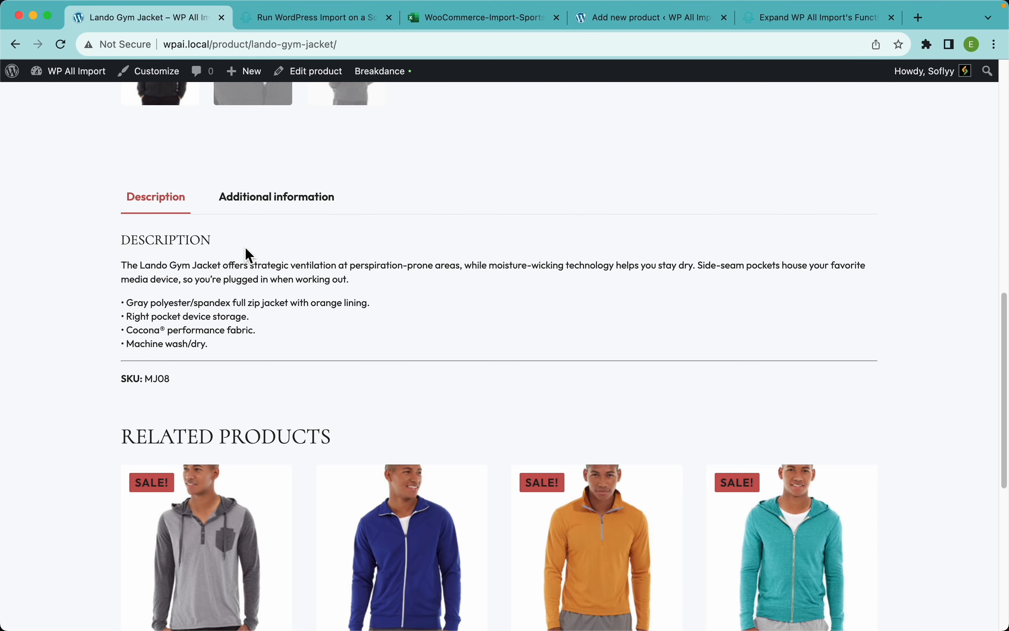
{"action": "left_click", "coordinate": [273, 210]}
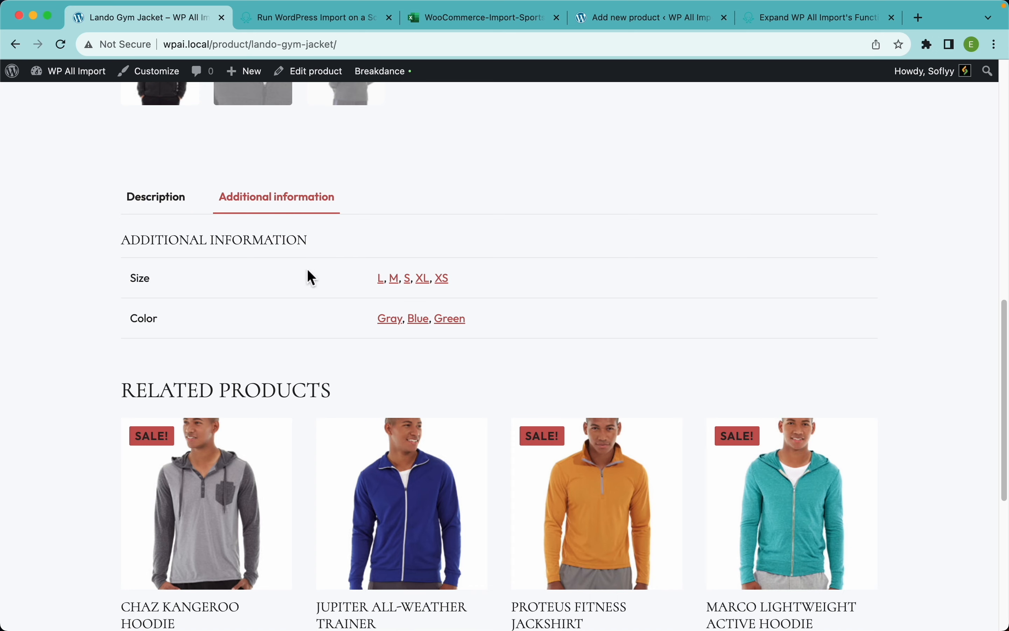
- Select size M, try Blue and Green, then settle on Gray (SKU MJ08-M-GRAY, 100 in stock)
{"action": "scroll", "coordinate": [527, 266], "scroll_direction": "up", "scroll_amount": 10}
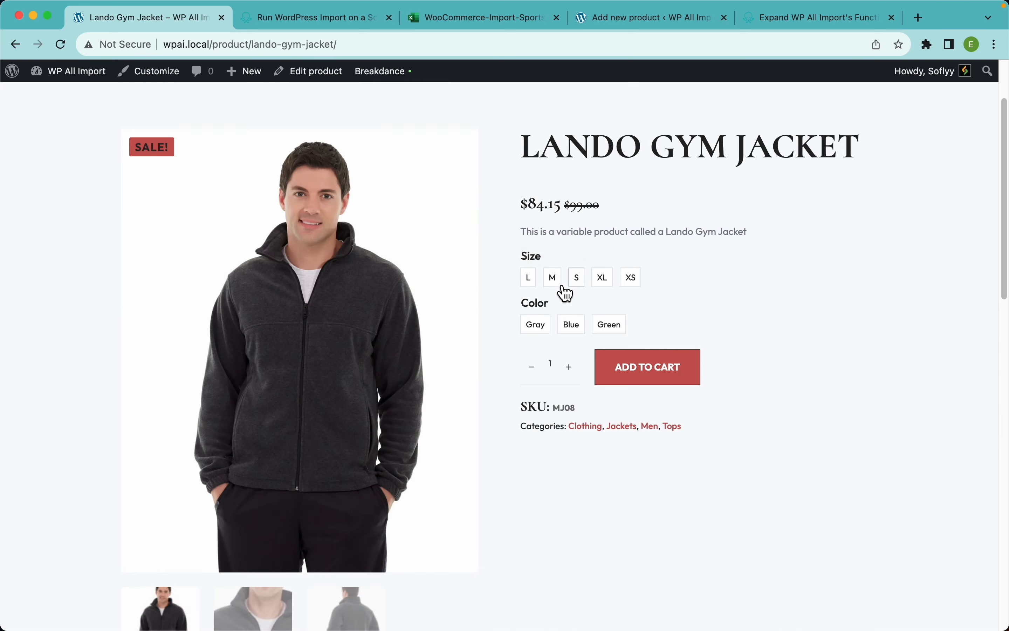
{"action": "left_click", "coordinate": [553, 284]}
{"action": "left_click", "coordinate": [572, 328]}
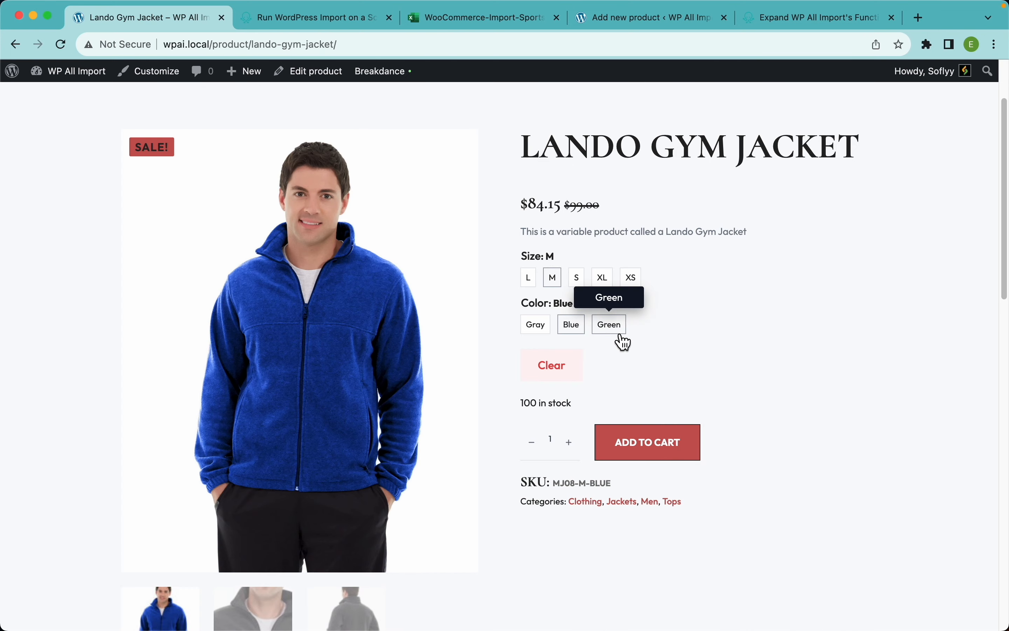
{"action": "left_click", "coordinate": [621, 334]}
{"action": "left_click", "coordinate": [542, 330]}
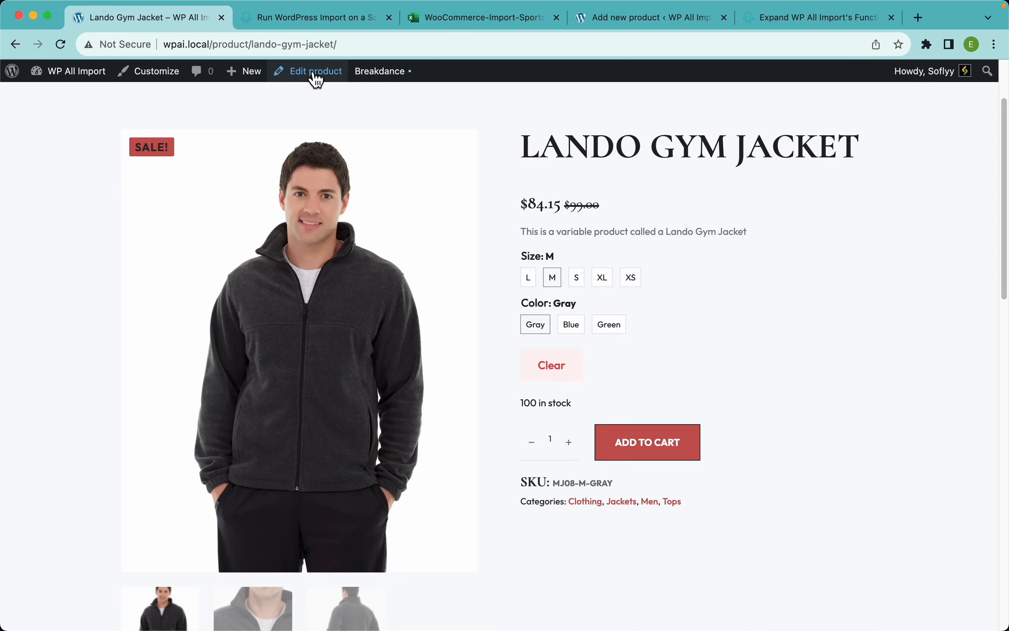
{"action": "left_click", "coordinate": [317, 79]}
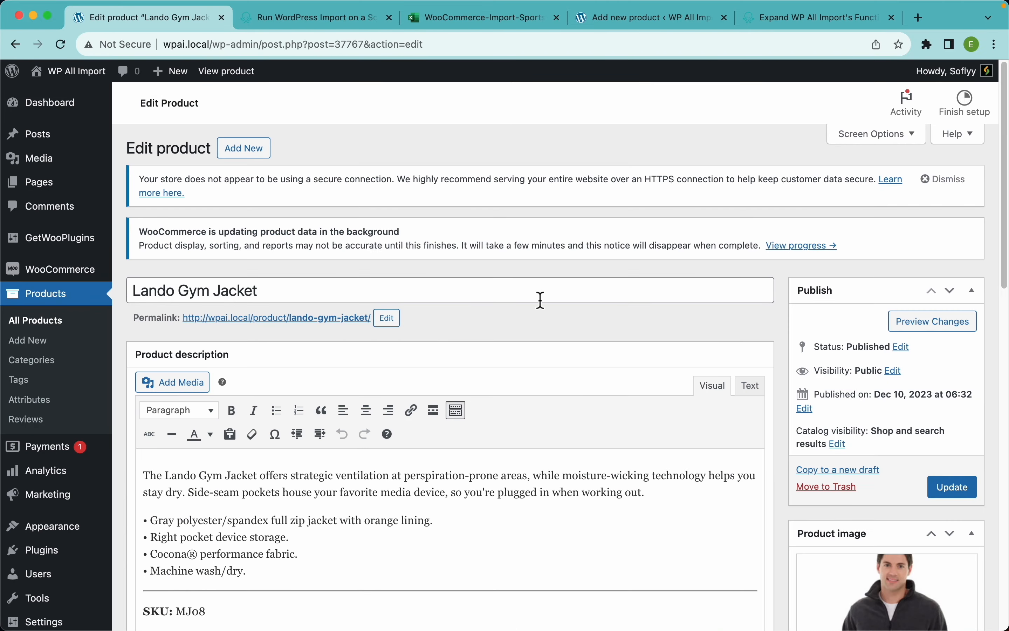
{"action": "scroll", "coordinate": [541, 299], "scroll_direction": "down", "scroll_amount": 5}
{"action": "scroll", "coordinate": [540, 297], "scroll_direction": "up", "scroll_amount": 3}
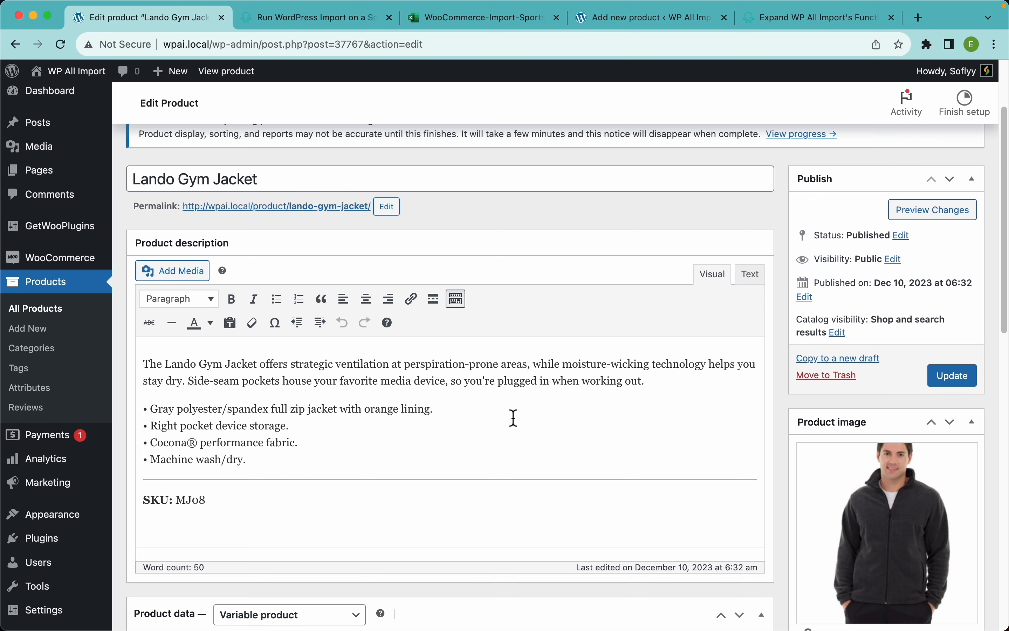
{"action": "scroll", "coordinate": [513, 417], "scroll_direction": "down", "scroll_amount": 5}
{"action": "scroll", "coordinate": [888, 551], "scroll_direction": "down", "scroll_amount": 5}
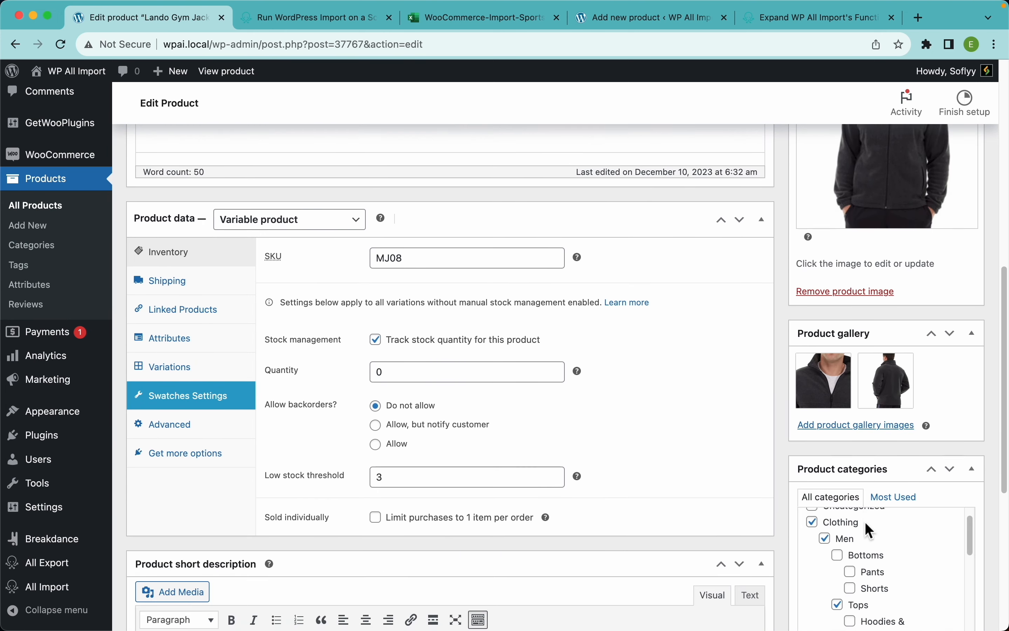
{"action": "scroll", "coordinate": [866, 525], "scroll_direction": "down", "scroll_amount": 3}
{"action": "scroll", "coordinate": [719, 493], "scroll_direction": "down", "scroll_amount": 5}
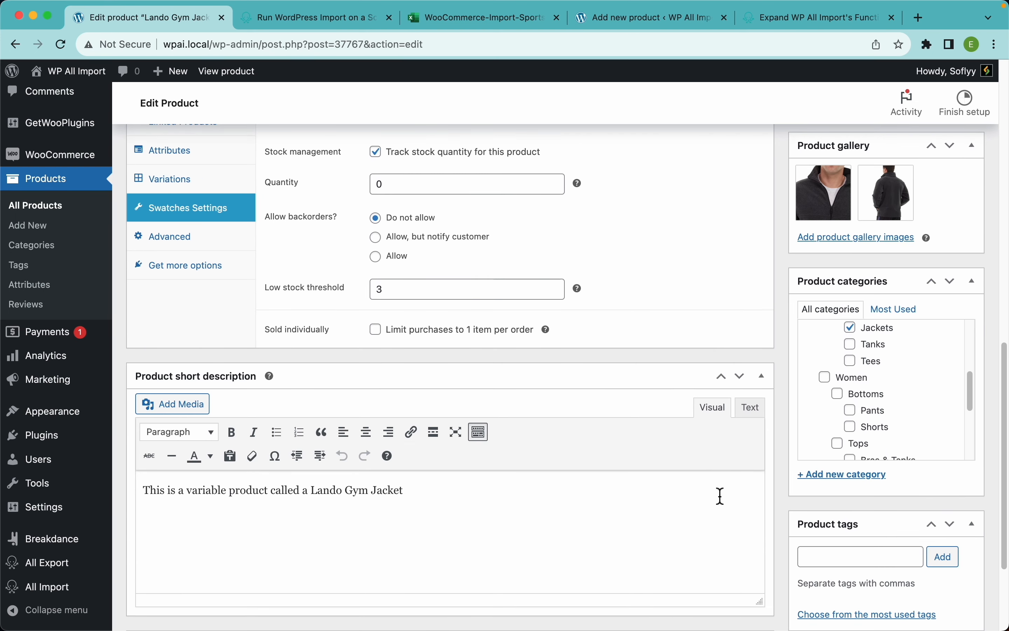
{"action": "scroll", "coordinate": [921, 385], "scroll_direction": "up", "scroll_amount": 5}
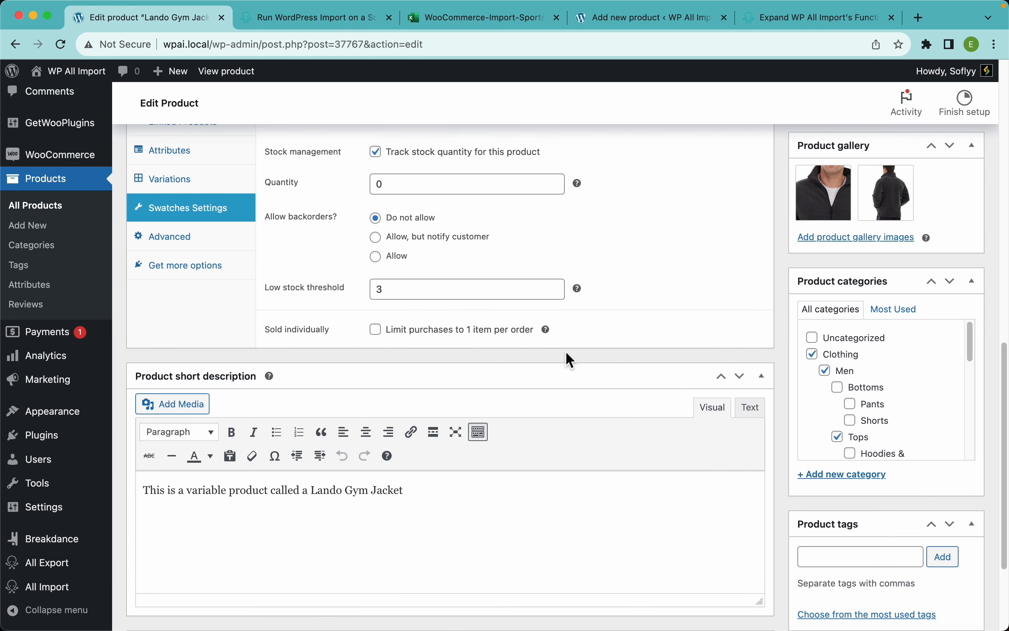
{"action": "scroll", "coordinate": [567, 356], "scroll_direction": "up", "scroll_amount": 1}
{"action": "scroll", "coordinate": [459, 251], "scroll_direction": "up", "scroll_amount": 1}
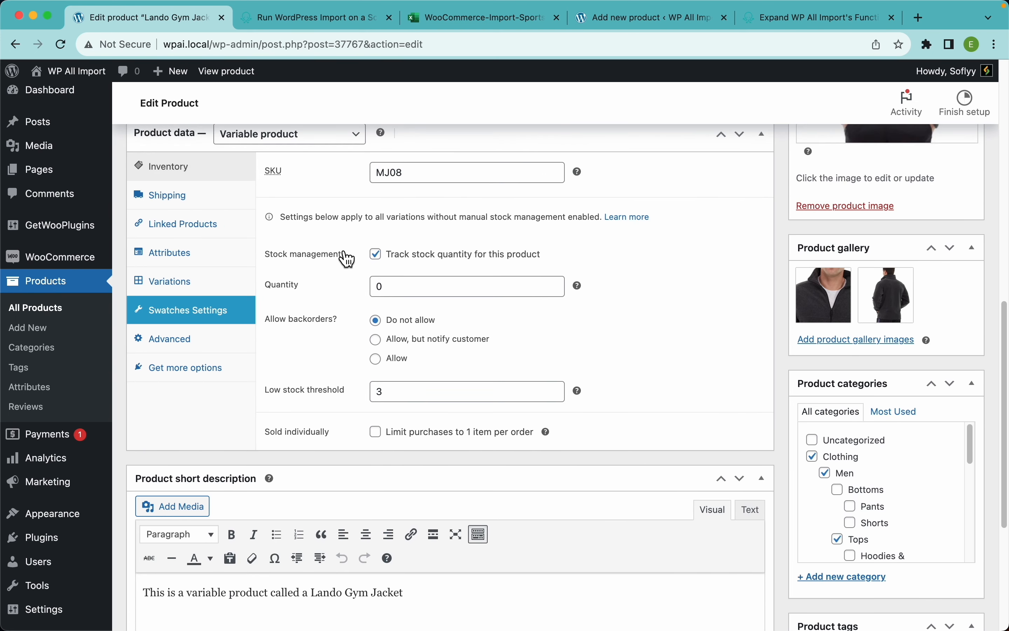
{"action": "left_click", "coordinate": [191, 254]}
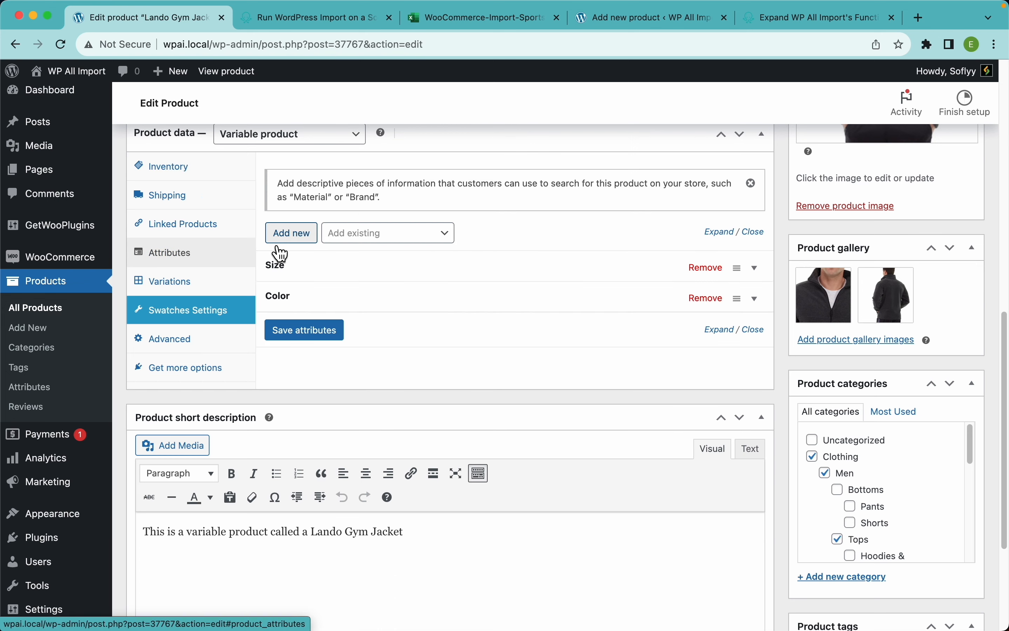
{"action": "left_click", "coordinate": [369, 269]}
{"action": "left_click", "coordinate": [371, 395]}
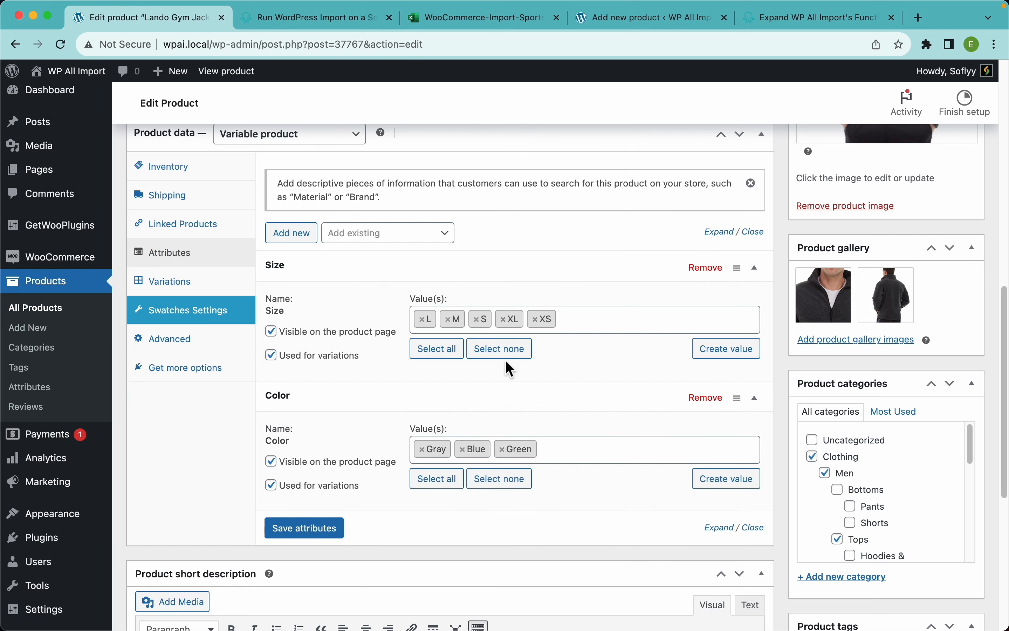
{"action": "scroll", "coordinate": [457, 383], "scroll_direction": "down", "scroll_amount": 1}
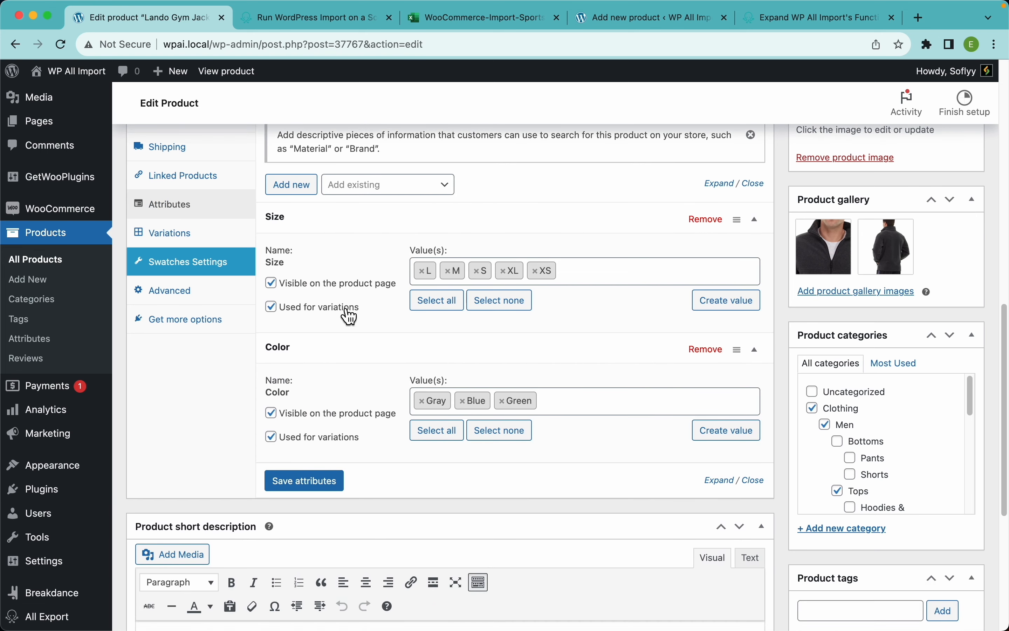
{"action": "left_click", "coordinate": [190, 230]}
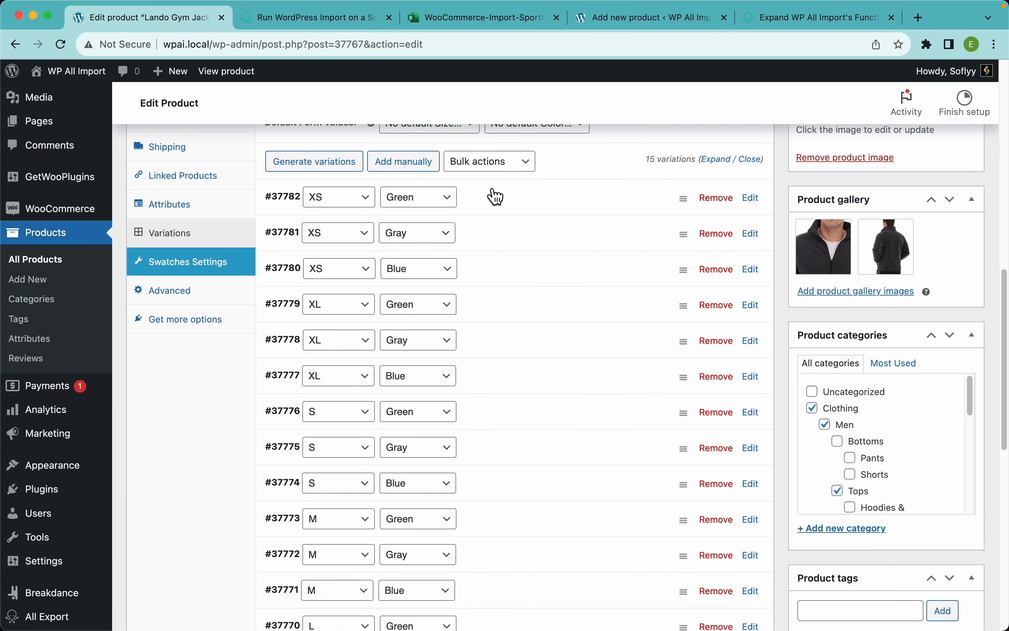
{"action": "scroll", "coordinate": [577, 214], "scroll_direction": "up", "scroll_amount": 1}
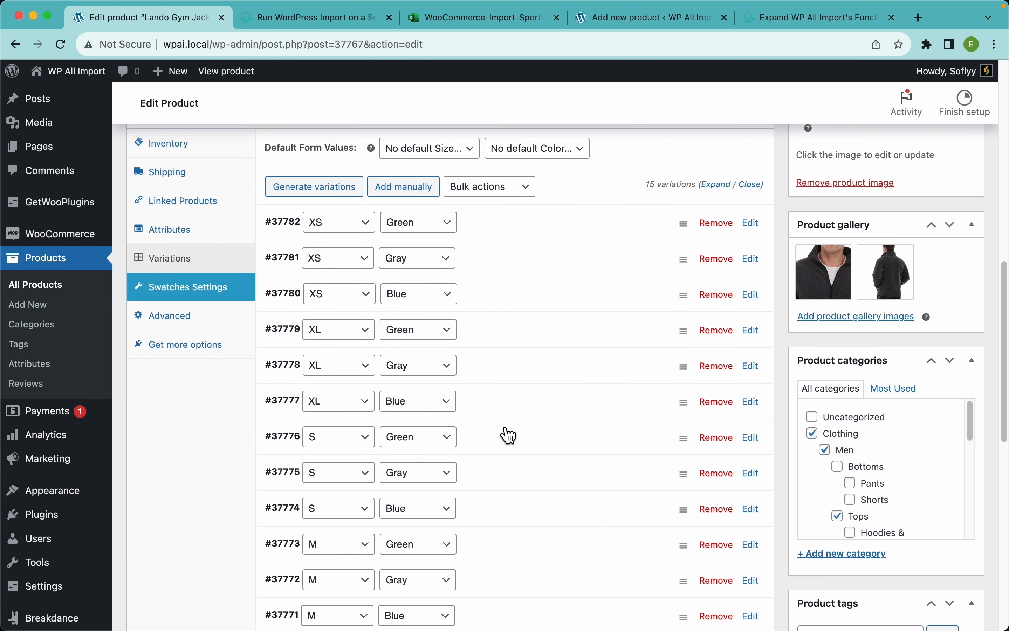
{"action": "left_click", "coordinate": [522, 447]}
{"action": "scroll", "coordinate": [445, 483], "scroll_direction": "down", "scroll_amount": 3}
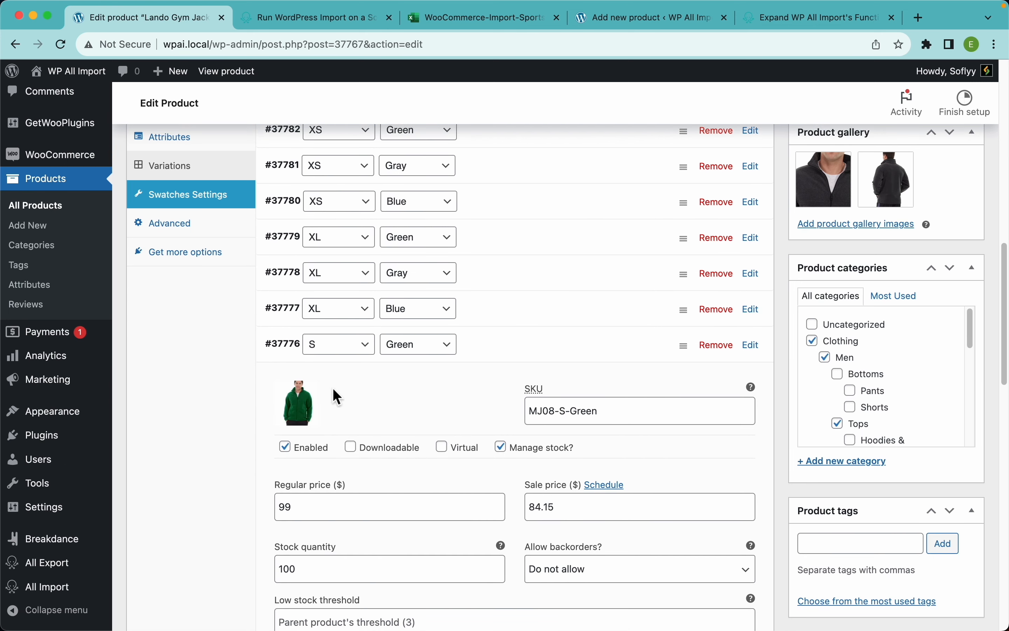
{"action": "left_click", "coordinate": [506, 339]}
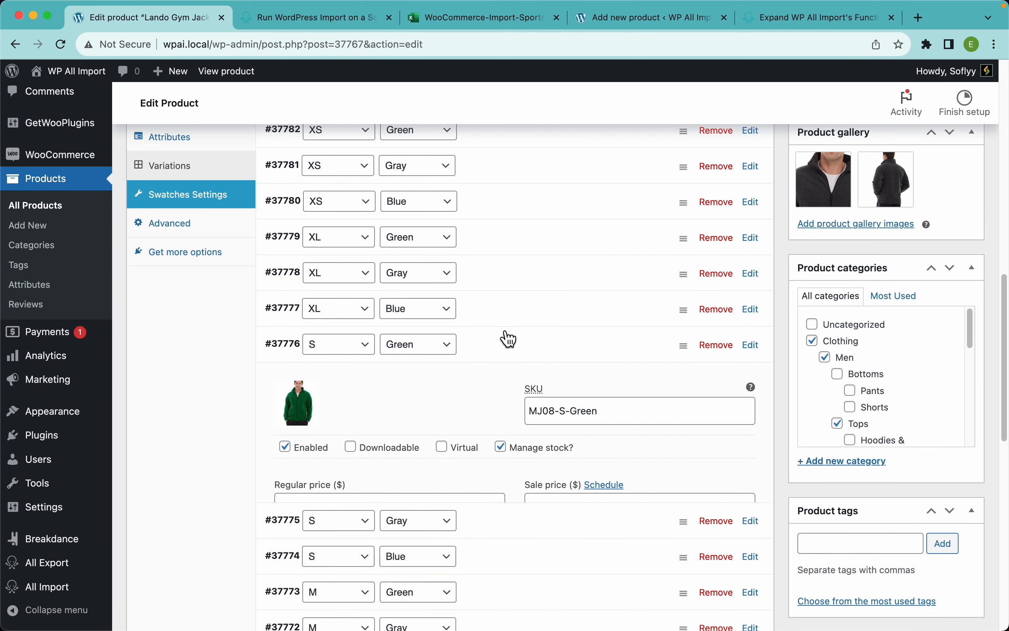
{"action": "left_click", "coordinate": [490, 314]}
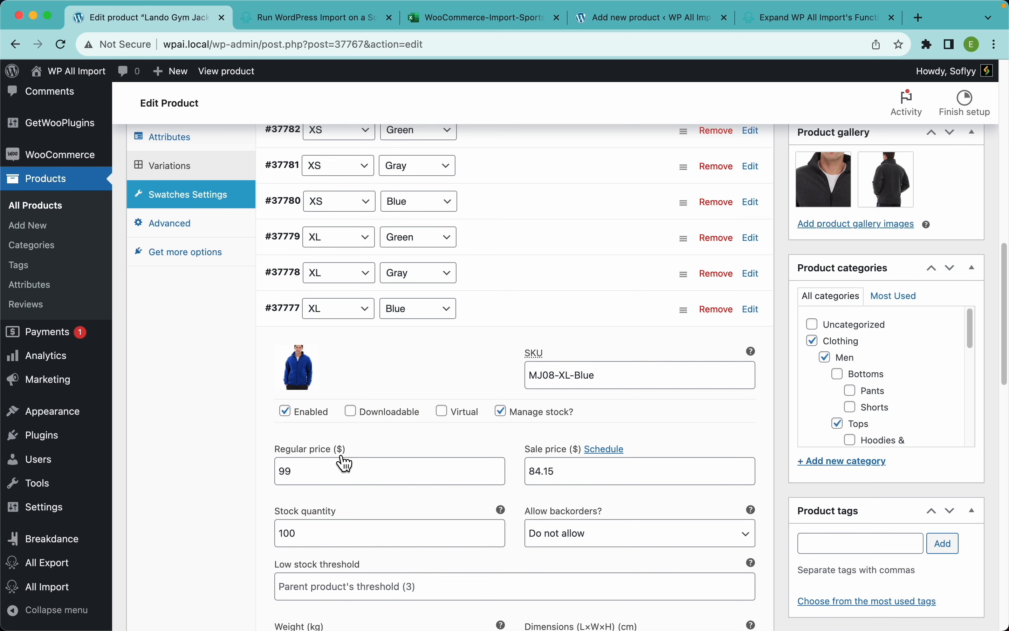
{"action": "left_click", "coordinate": [498, 284]}
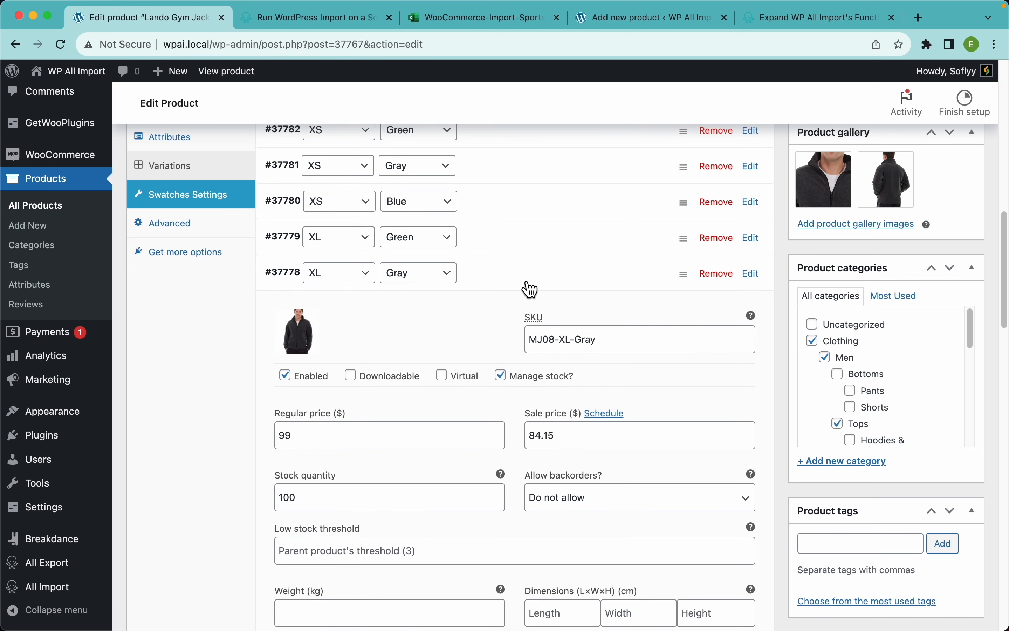
{"action": "scroll", "coordinate": [522, 282], "scroll_direction": "up", "scroll_amount": 15}
{"action": "left_click", "coordinate": [252, 79]}
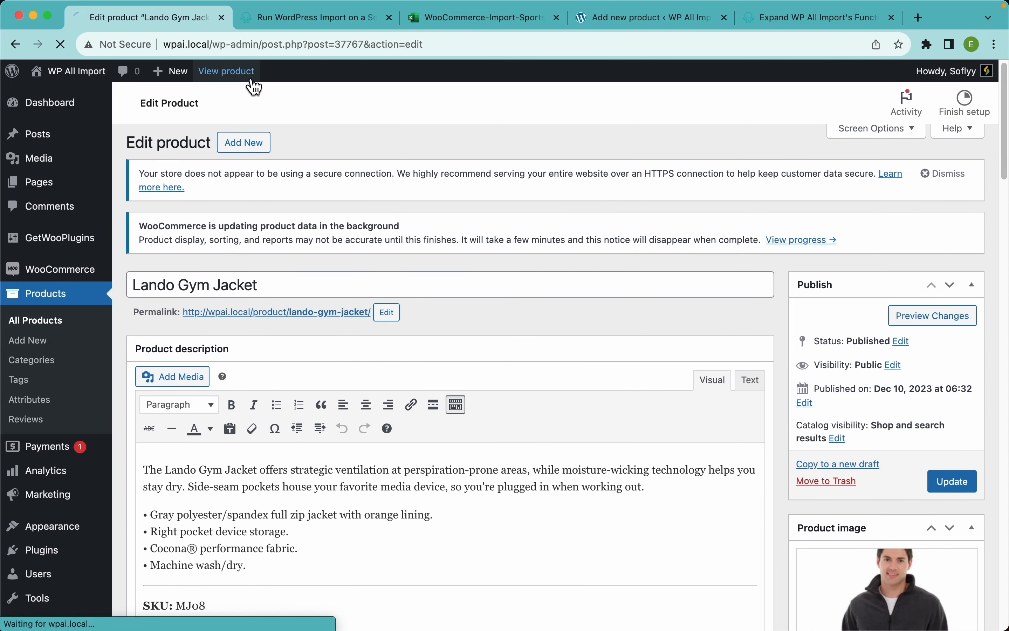